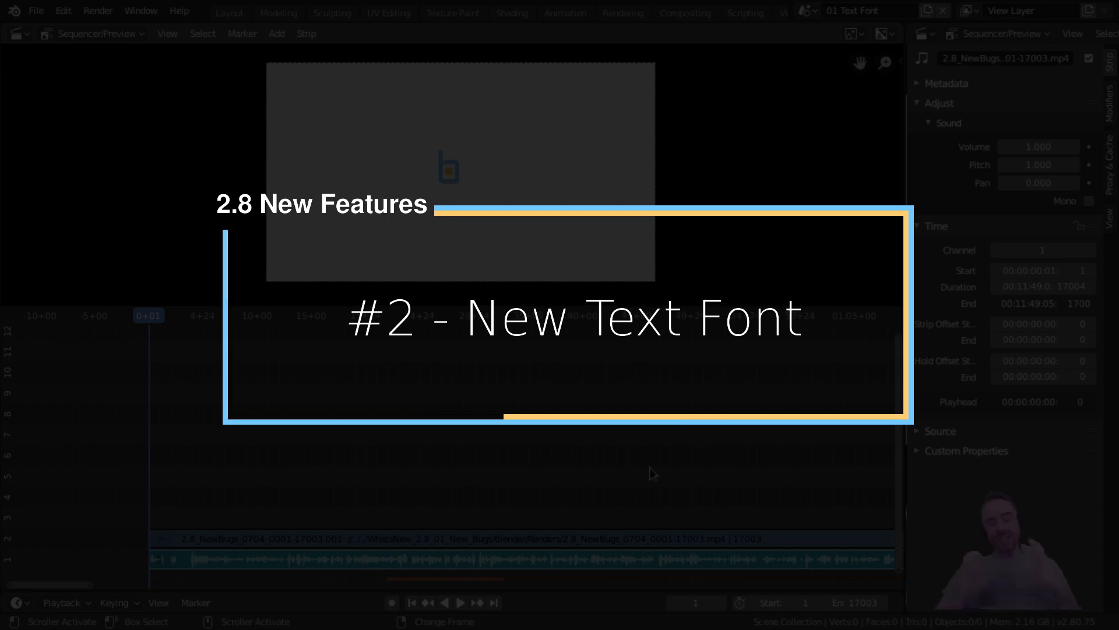
- Add a text strip above the movie strip at frame 296 and extend its end to frame 344
key("shift+a")
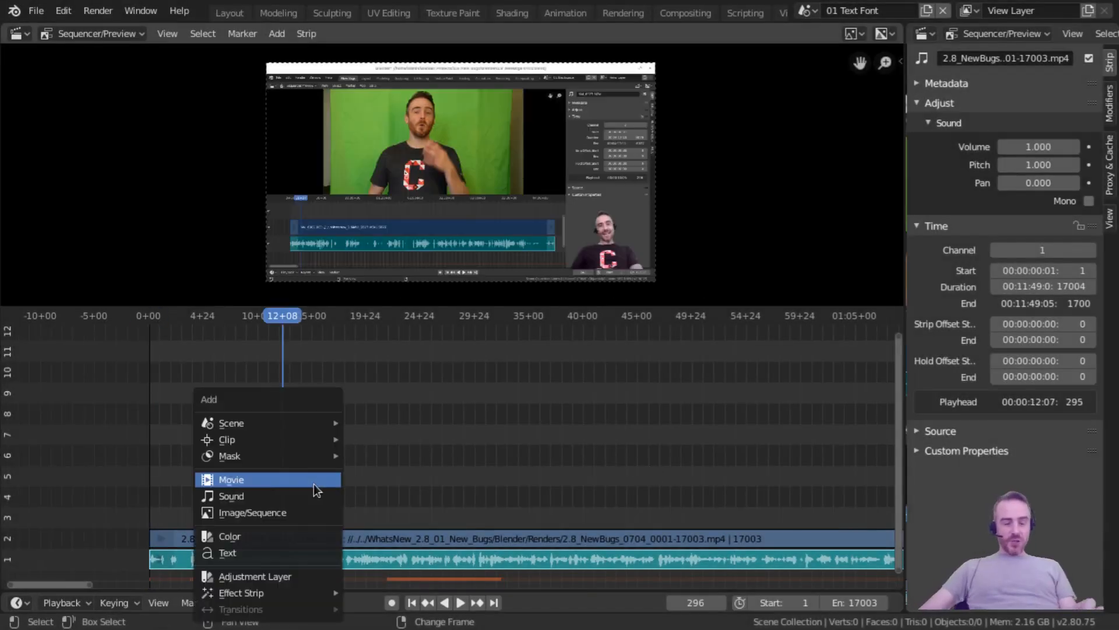
left_click(253, 555)
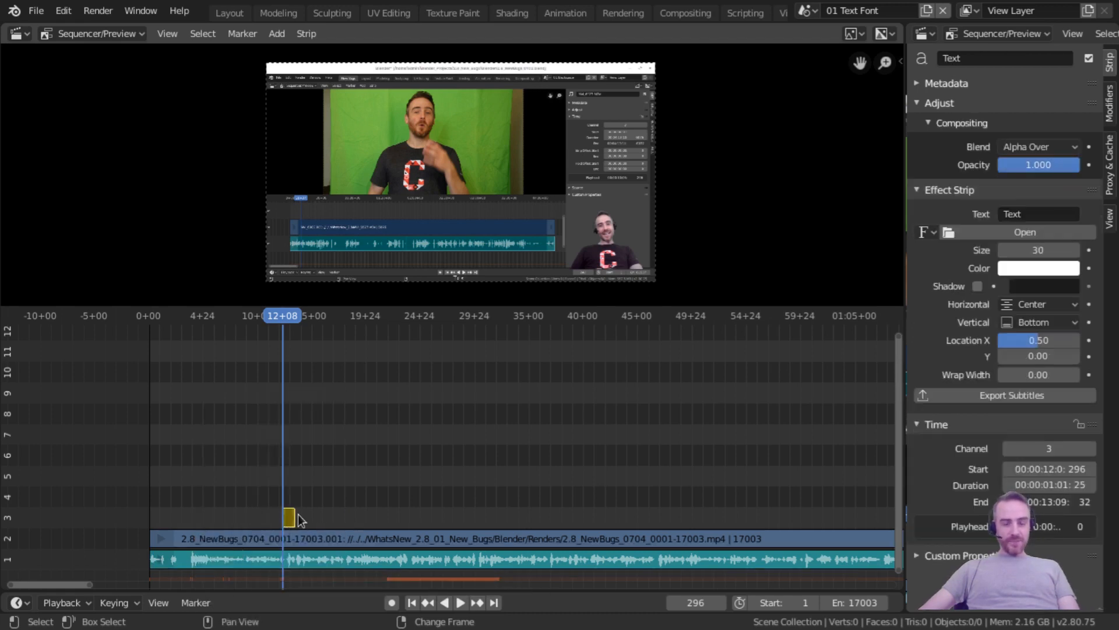
scroll(295, 522, "up", 12)
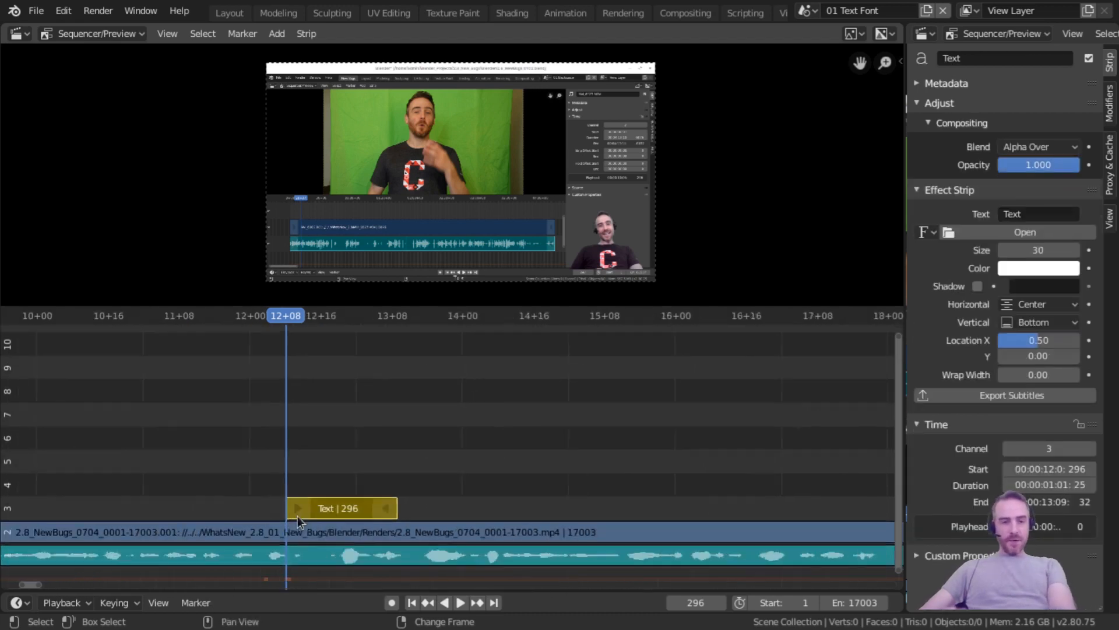
middle_click_drag(452, 502, 302, 477)
middle_click_drag(311, 470, 377, 446)
middle_click_drag(344, 466, 299, 453)
scroll(432, 512, "down", 1)
left_click_drag(455, 516, 707, 518)
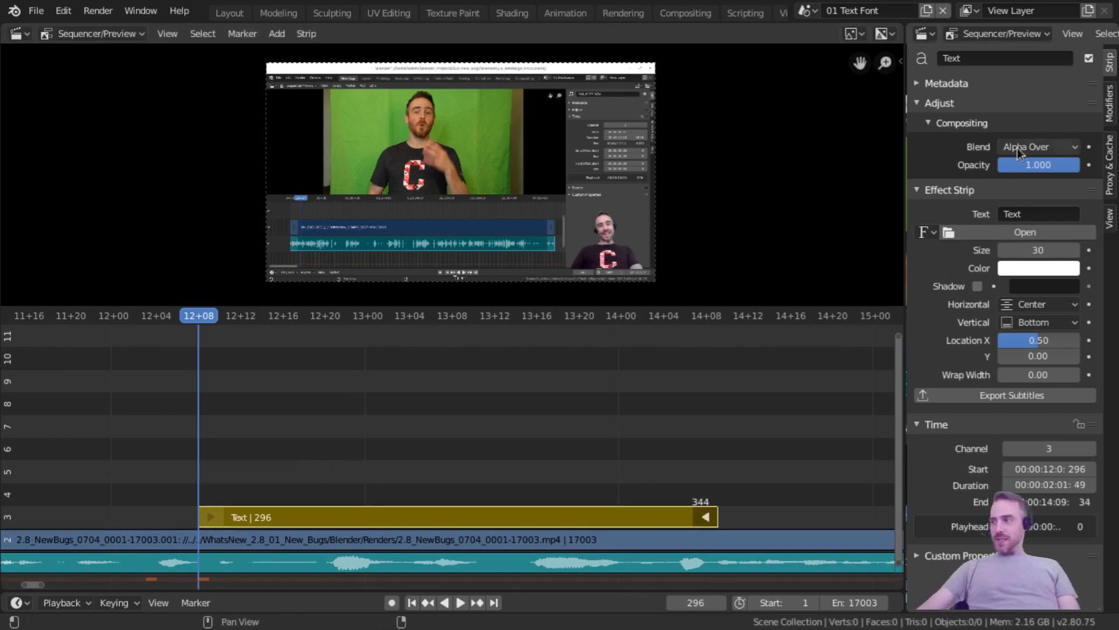
- Collapse the strip's Time and Adjust settings, enlarge the text to size 214 and colour it orange
left_click(922, 427)
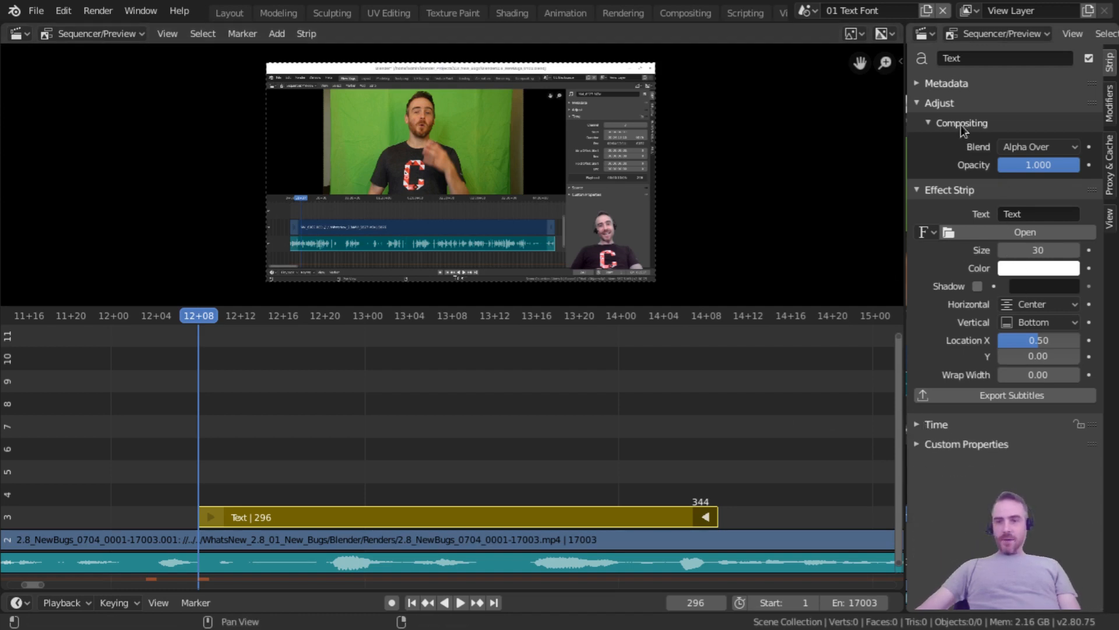
left_click(942, 105)
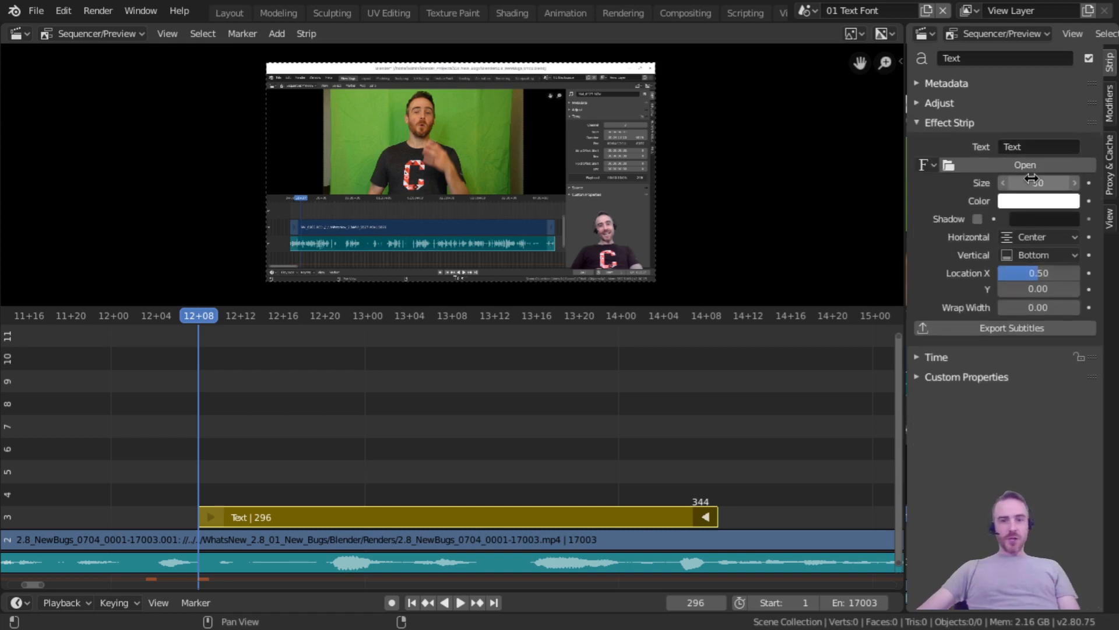
left_click_drag(1032, 183, 1085, 182)
left_click(1026, 201)
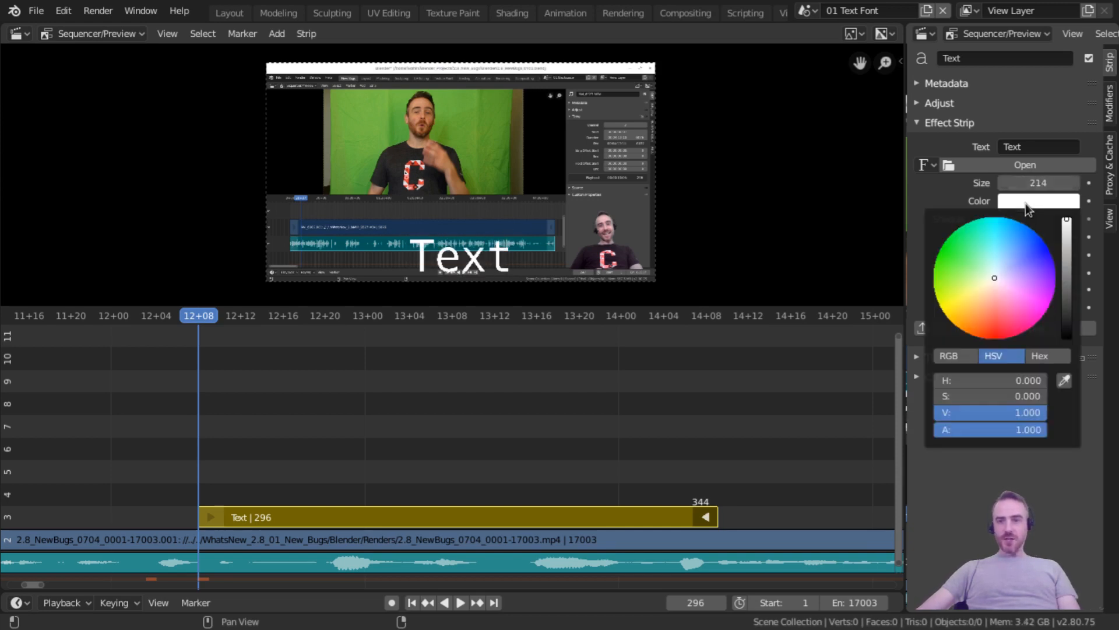
mouse_move(962, 305)
left_mouse_down()
mouse_move(951, 319)
mouse_move(963, 329)
mouse_move(968, 313)
left_mouse_up()
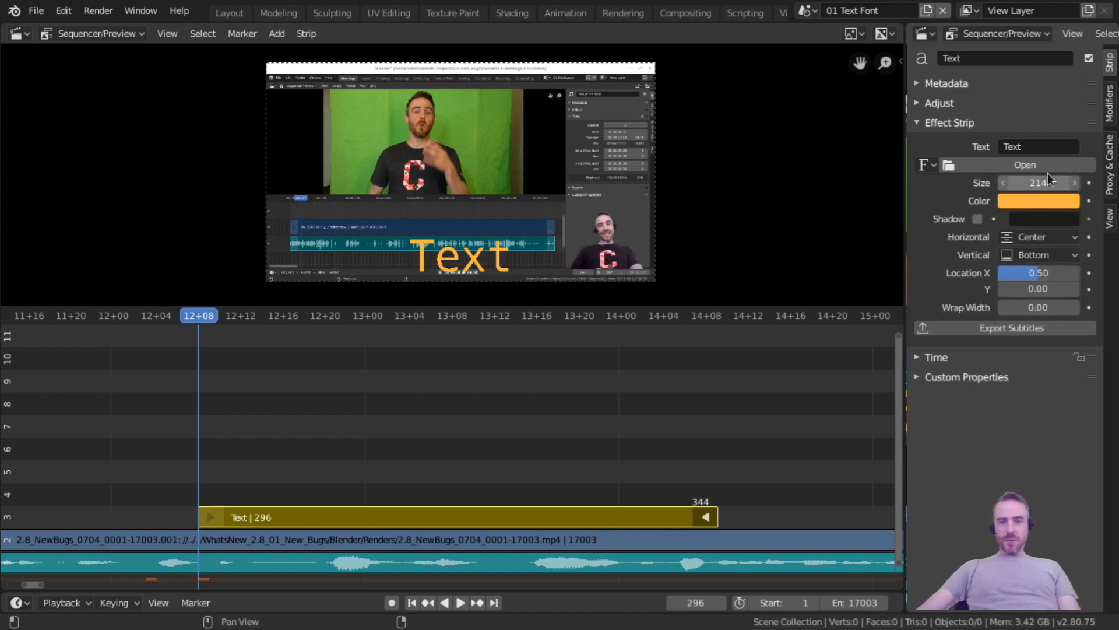
- Change the text strip's content to "What's New in Blender 2.8?"
left_click(1042, 147)
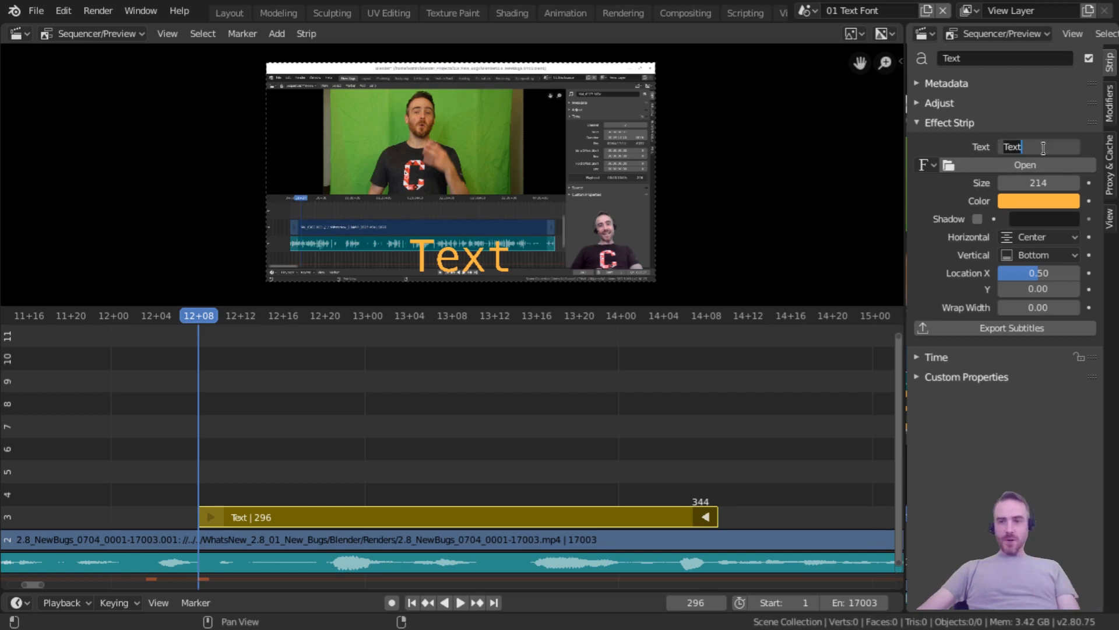
type("W")
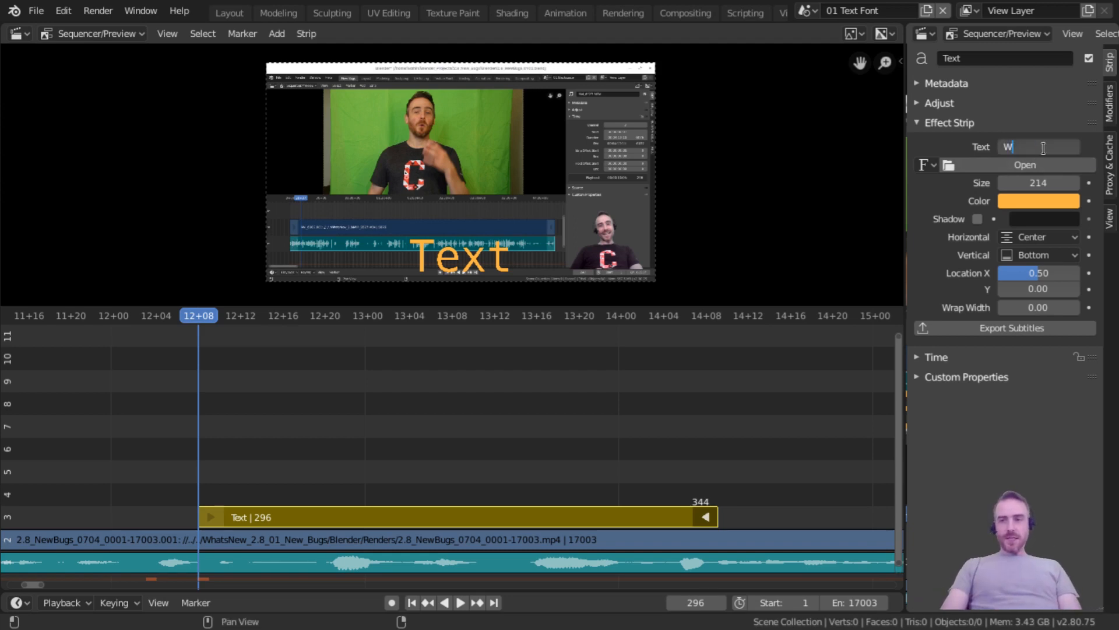
type("hat's ")
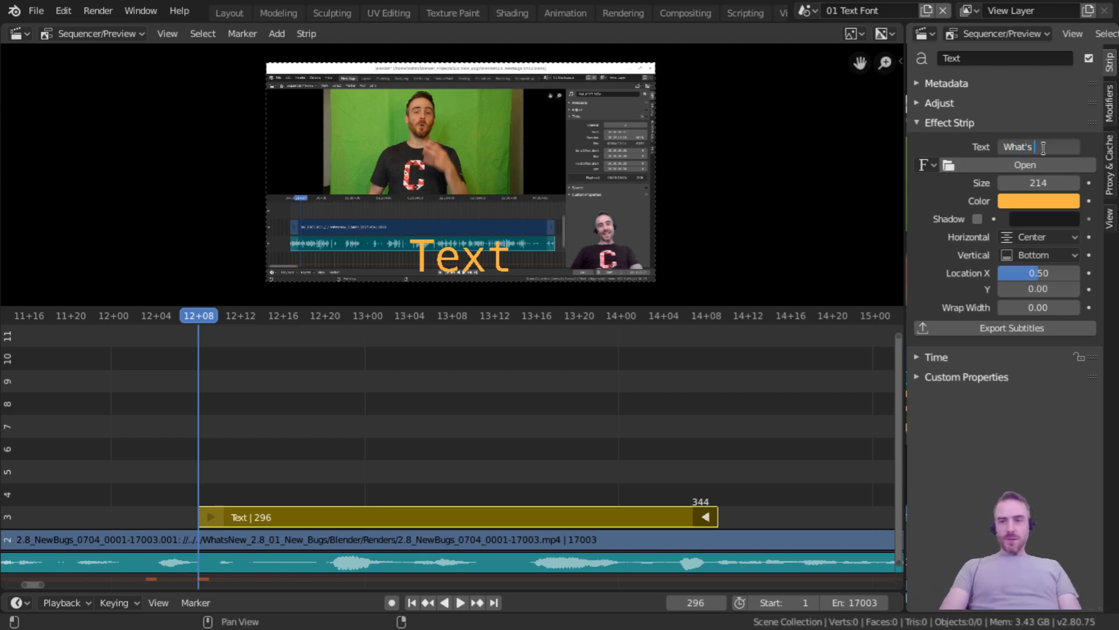
type("New in Blender 2.")
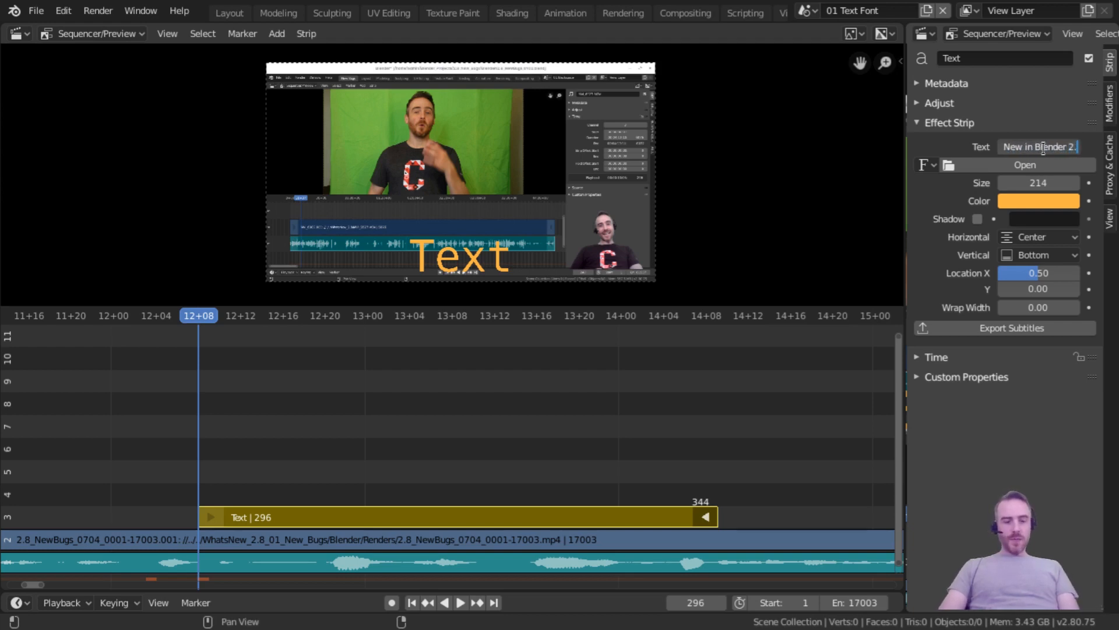
type("8?")
key("Return")
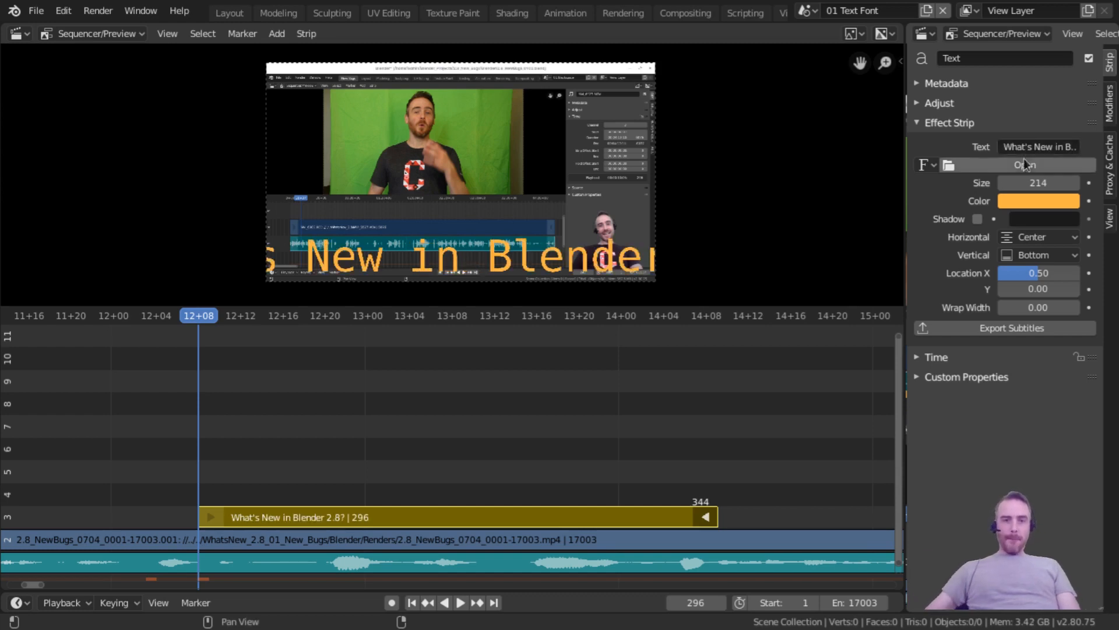
- Reduce the text size to 112 so the whole title fits in the frame
left_click(1039, 183)
type("110")
key("Return")
left_click_drag(1038, 183, 1040, 182)
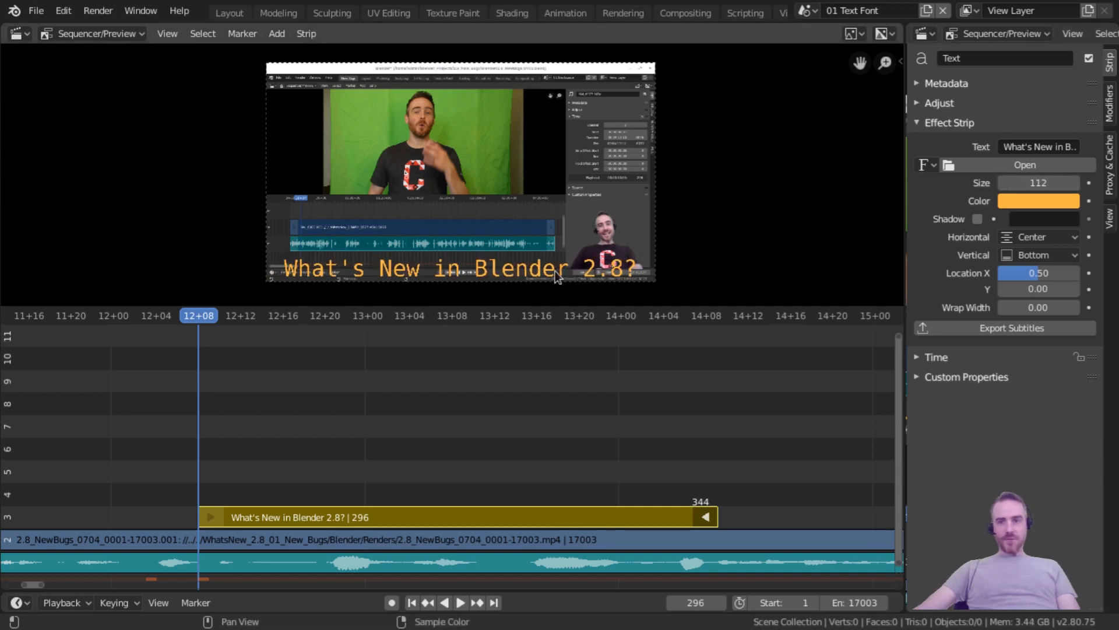
- Enable the text shadow and enlarge the preview area to compare the title with and without it
left_click(980, 219)
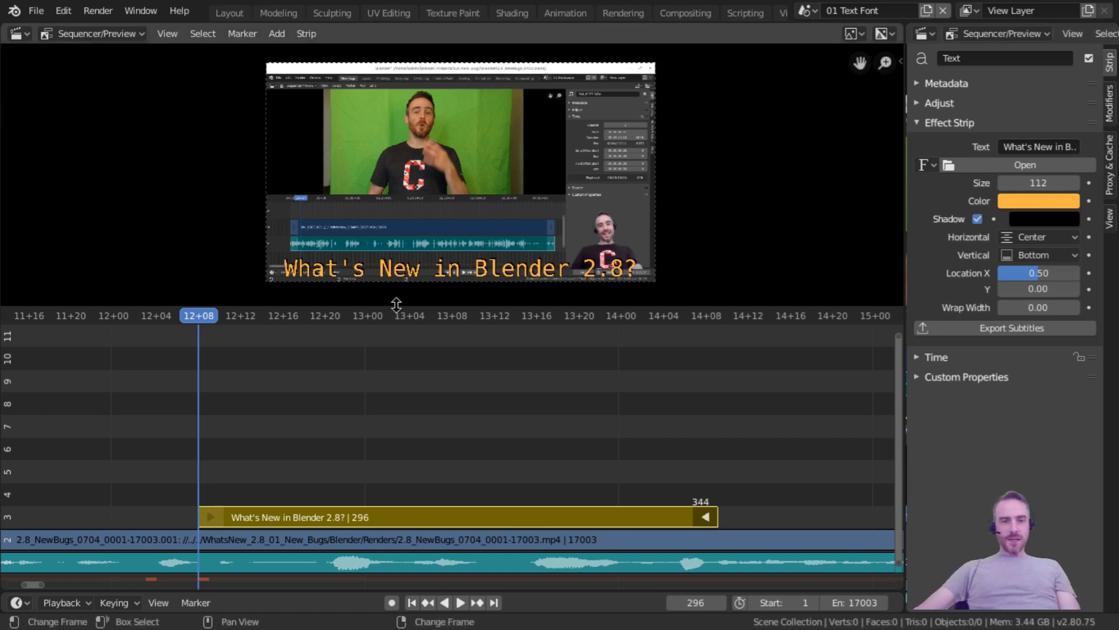
left_click_drag(408, 305, 407, 422)
scroll(418, 338, "up", 5)
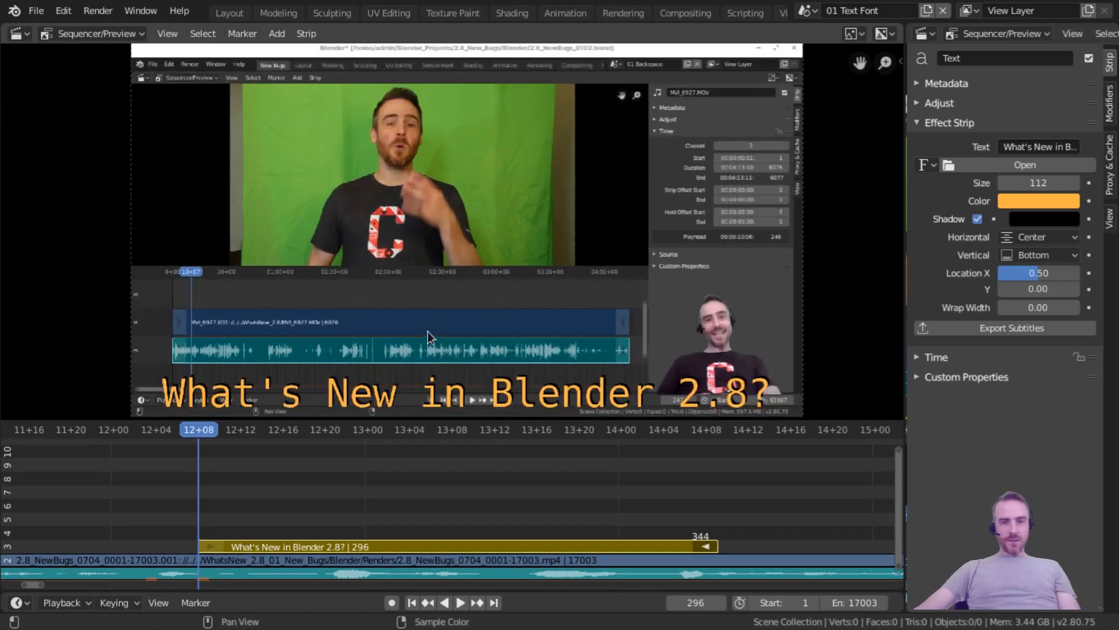
scroll(428, 248, "down", 1)
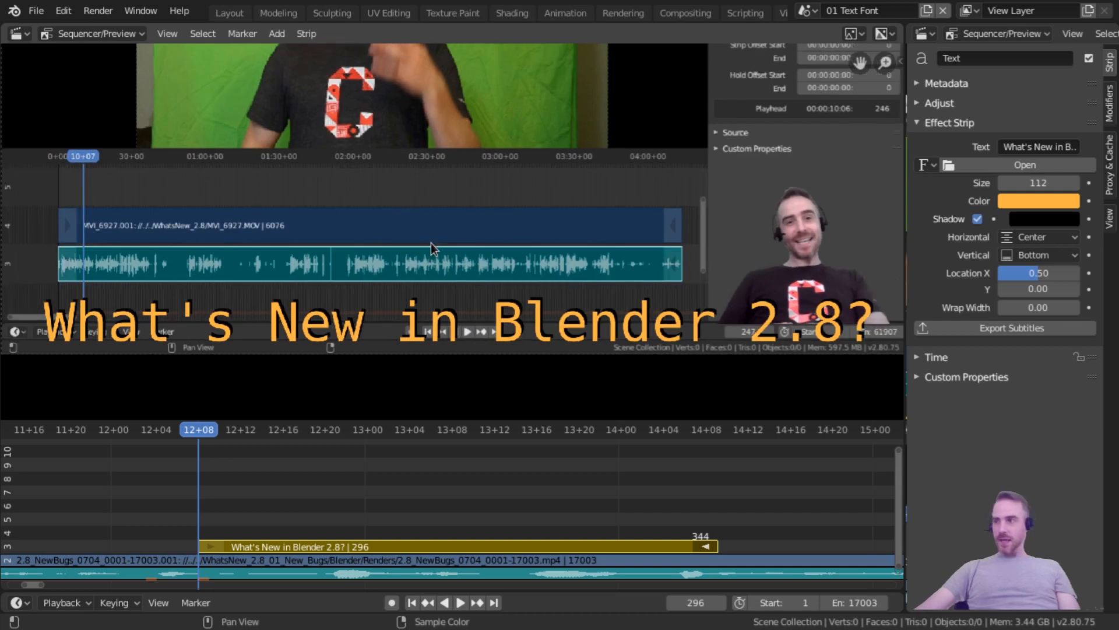
left_click(978, 221)
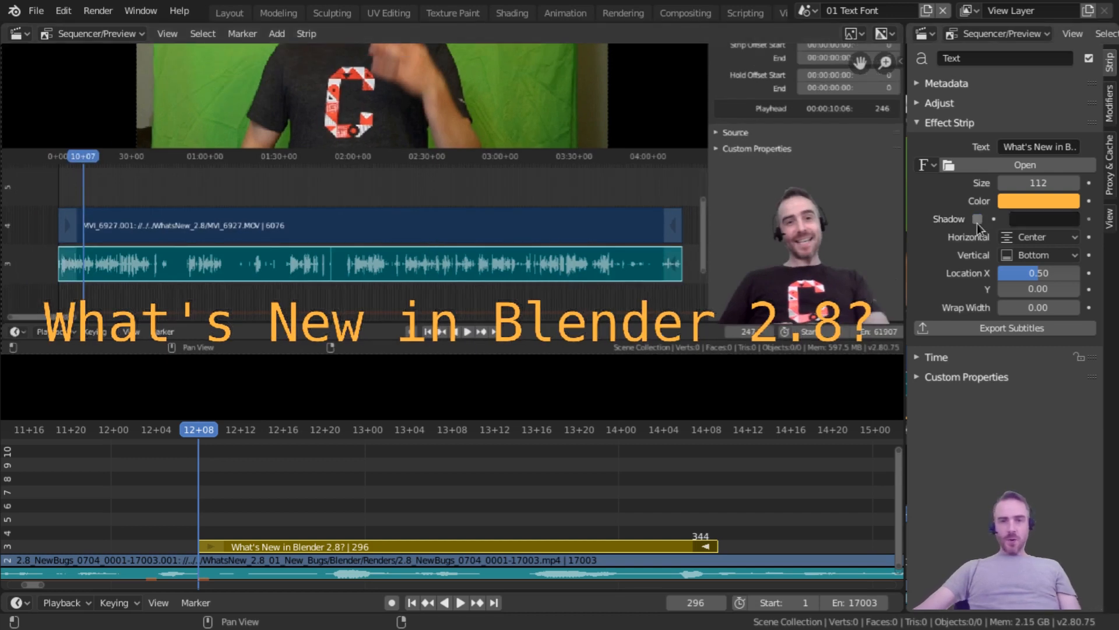
left_click(977, 220)
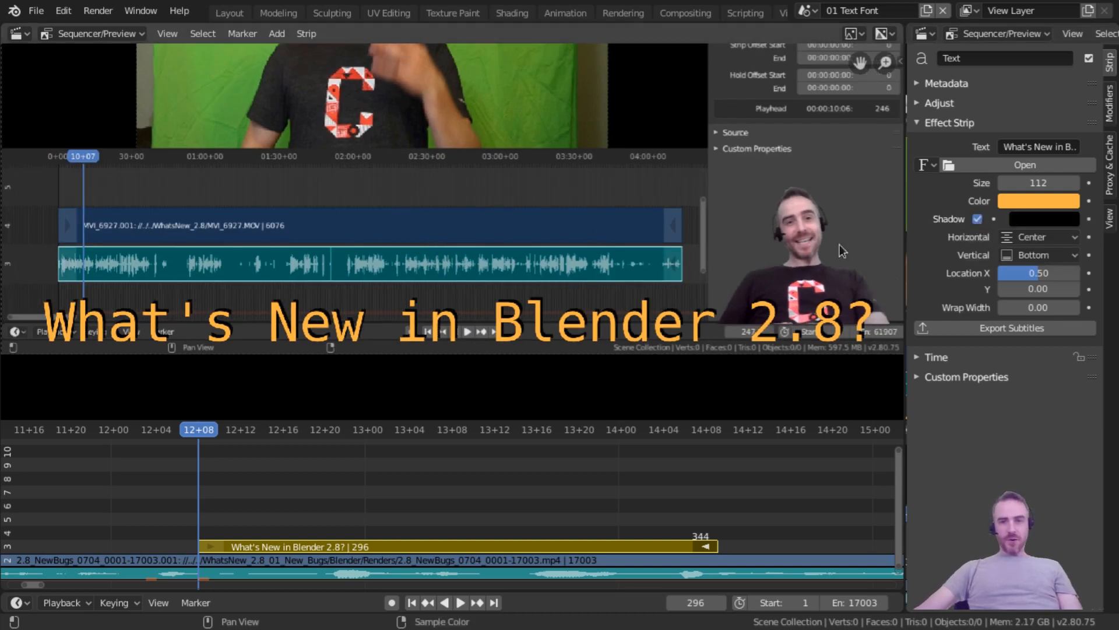
- Change the text shadow colour to dark blue and turn the shadow off
left_click(1044, 219)
left_click_drag(1066, 321, 1067, 237)
left_click_drag(998, 285, 1041, 260)
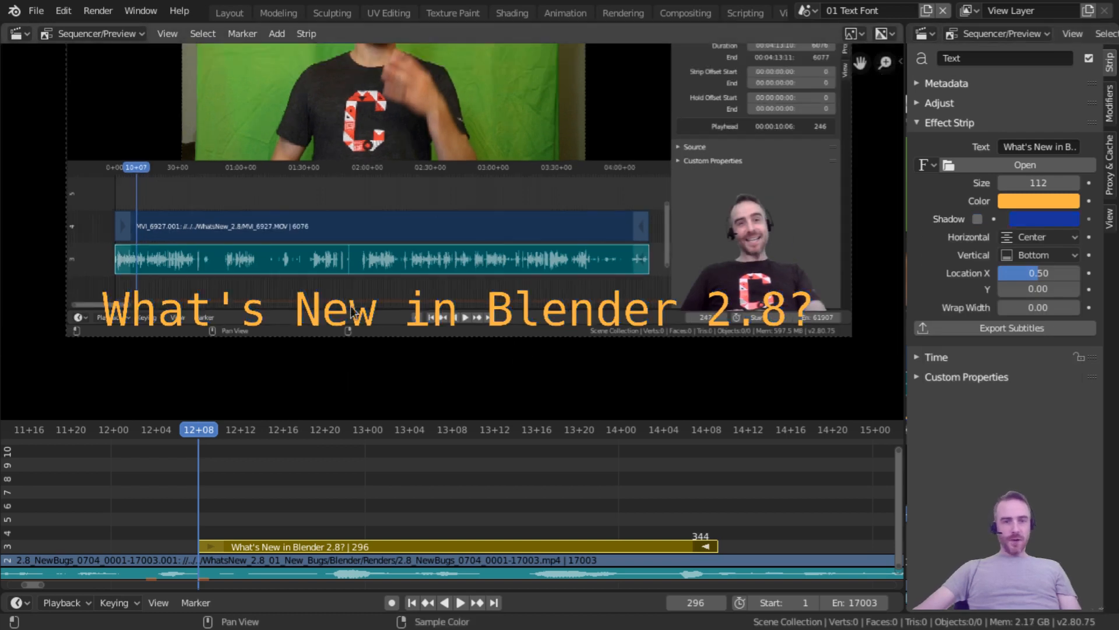
- Try a horizontal location of 0.26 and a wrap width of 0.22 for the text, cancelling both changes
left_click(1038, 272)
type("0.26")
key("Return")
key("Escape")
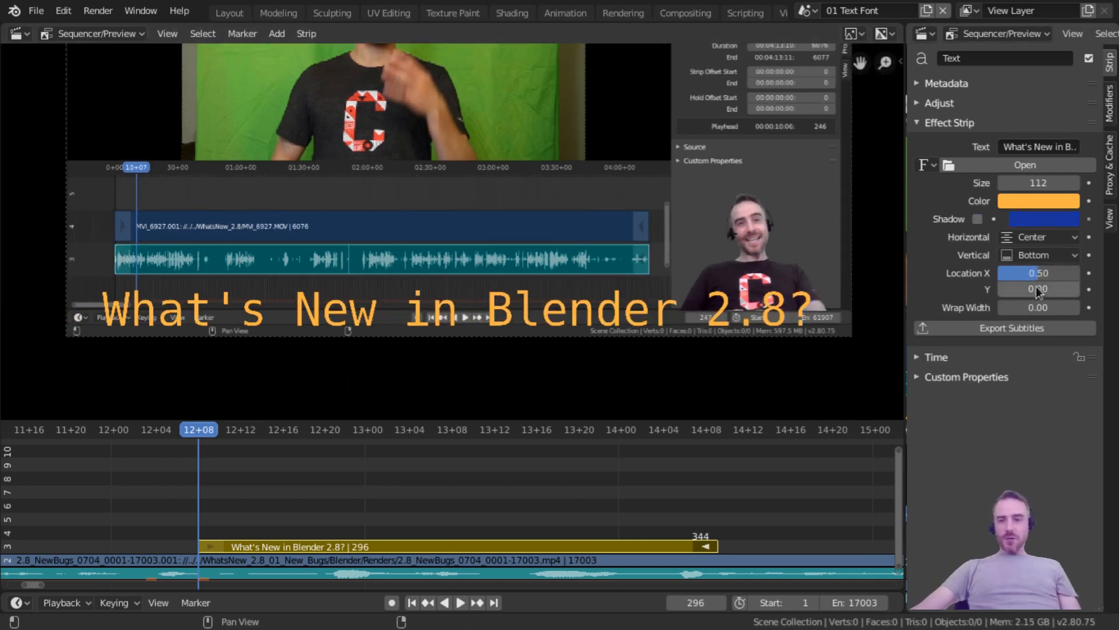
left_click_drag(1031, 311, 1053, 312)
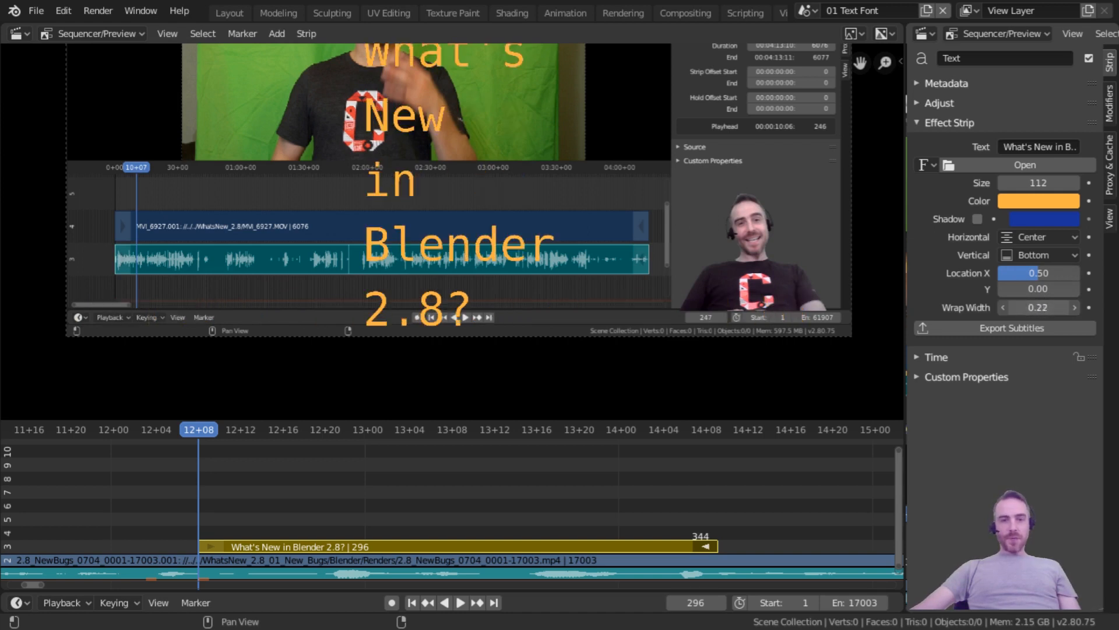
key("Escape")
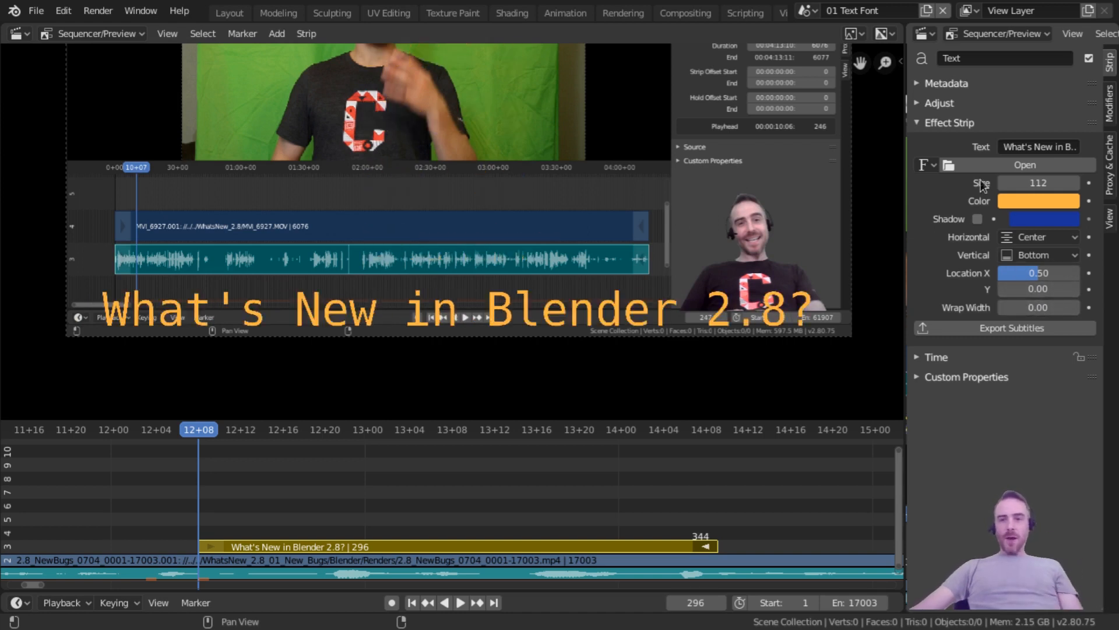
- Browse for a text font in the /usr/share/fonts/opentype/opendyslexic folder
left_click(933, 170)
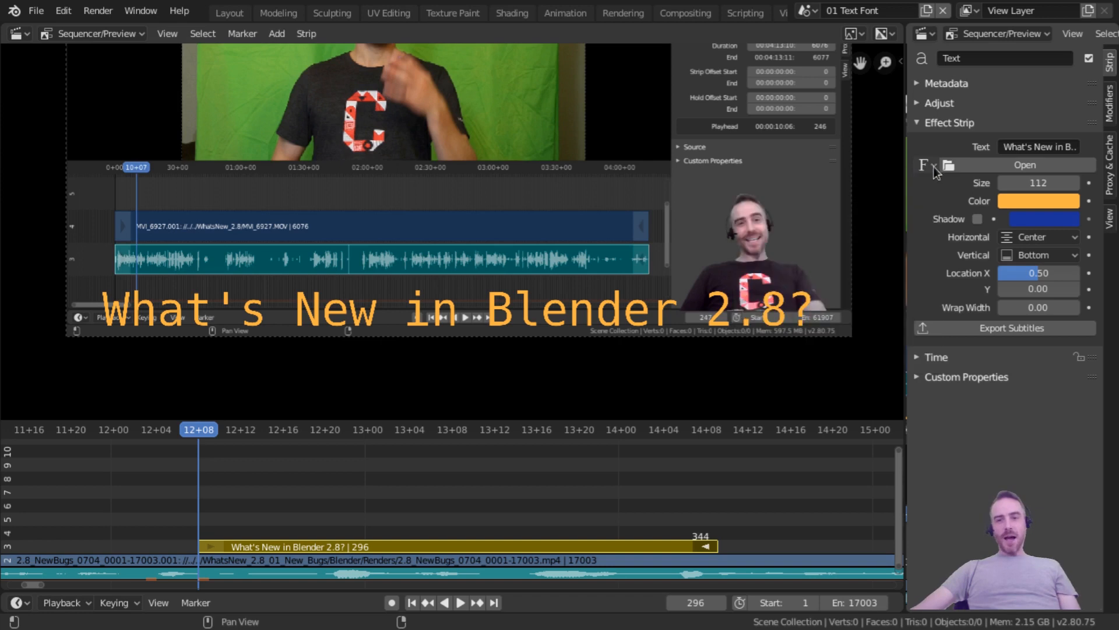
left_click(1009, 169)
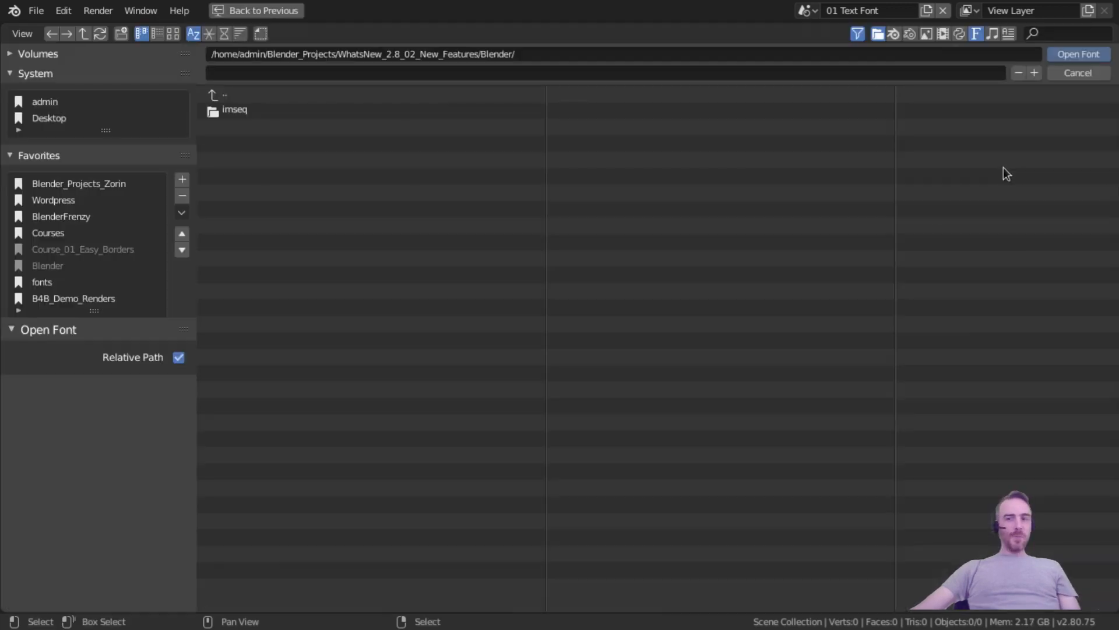
left_click(43, 281)
double_click(67, 282)
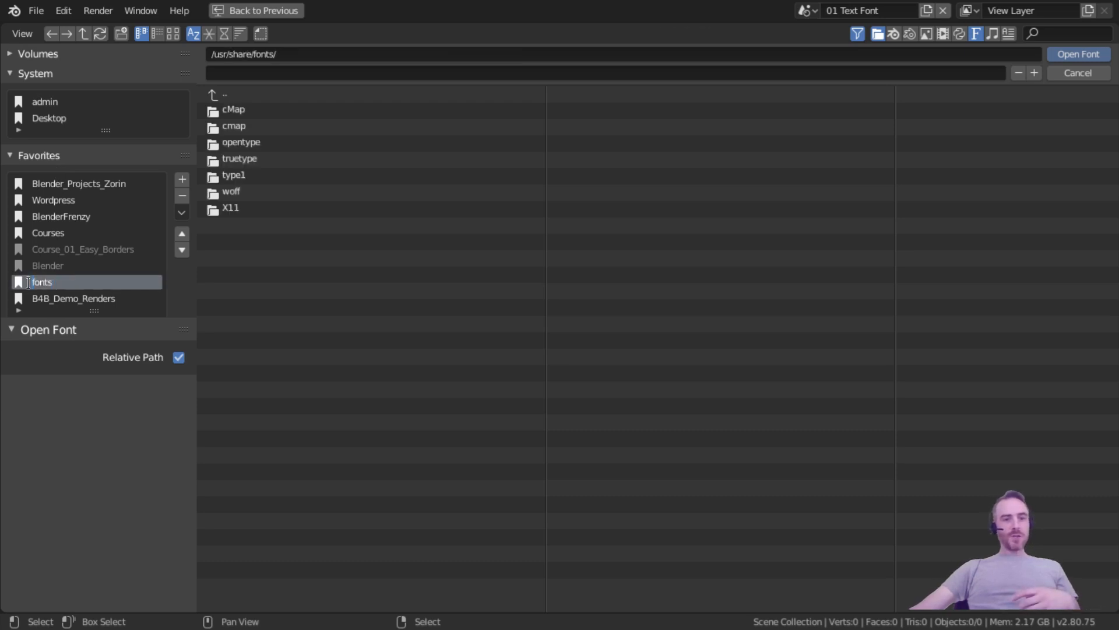
left_click(20, 364)
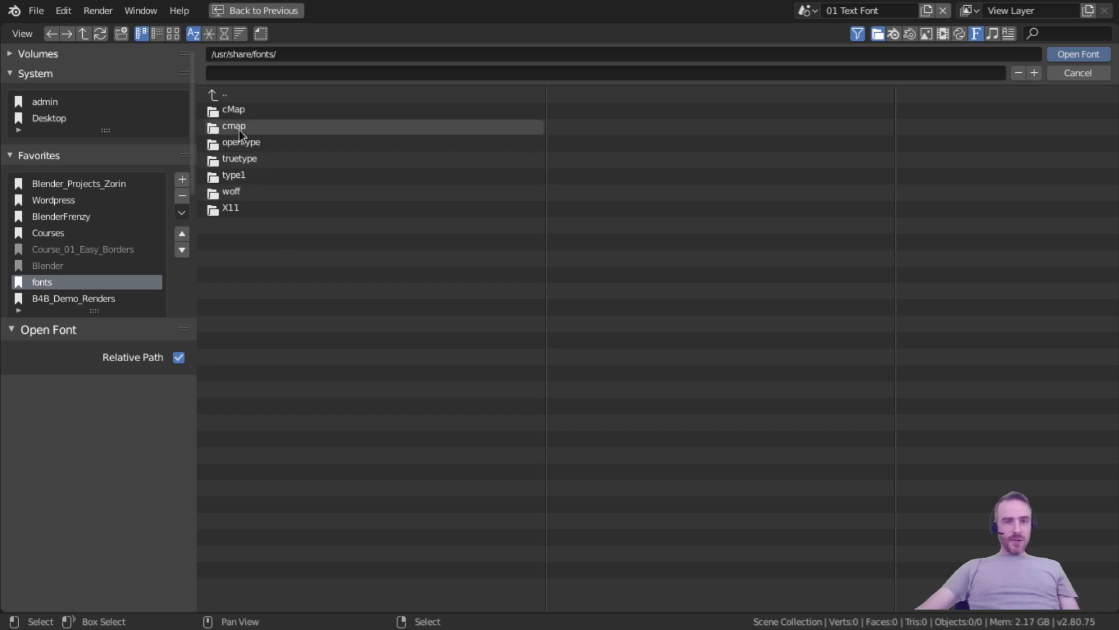
left_click(235, 145)
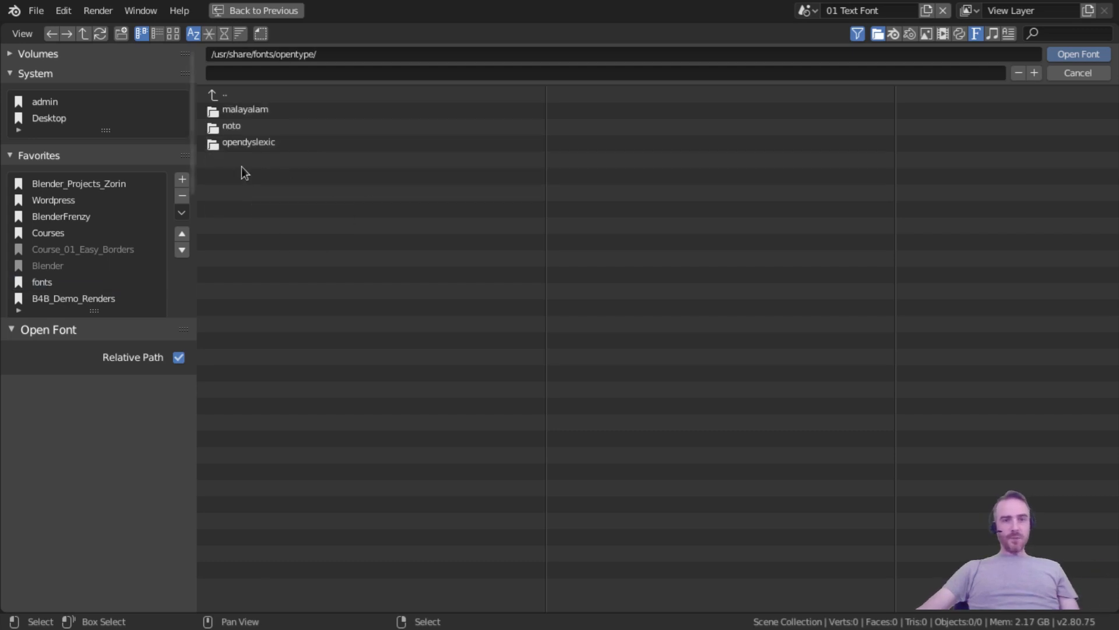
left_click(255, 142)
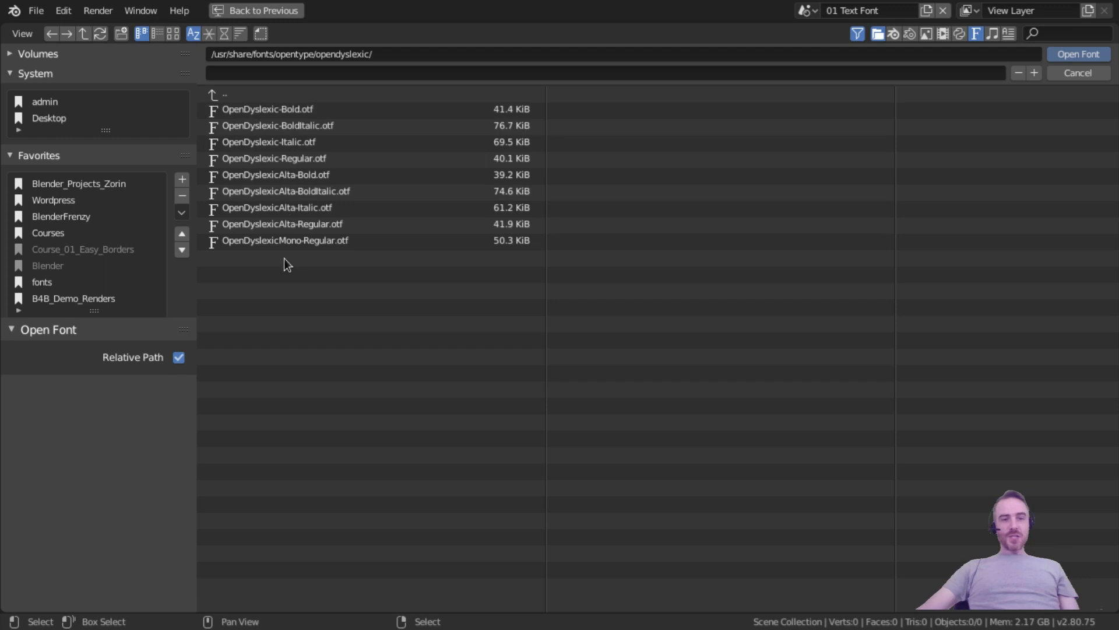
- Display the font files as thumbnails and apply OpenDyslexicAlta-Italic.otf to the text strip
left_click(159, 34)
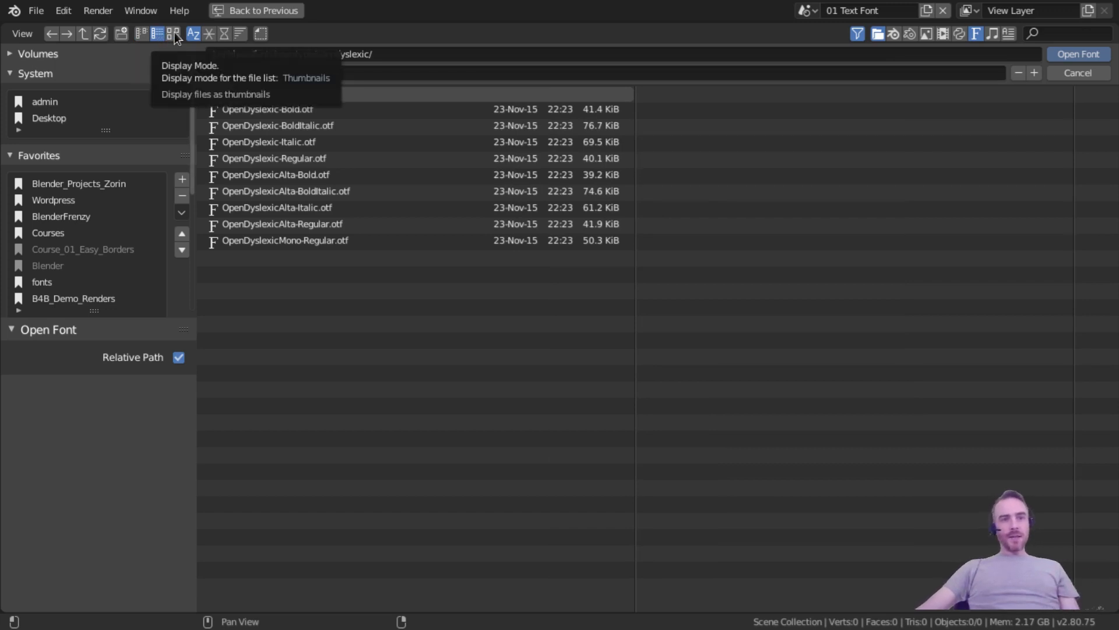
left_click(174, 35)
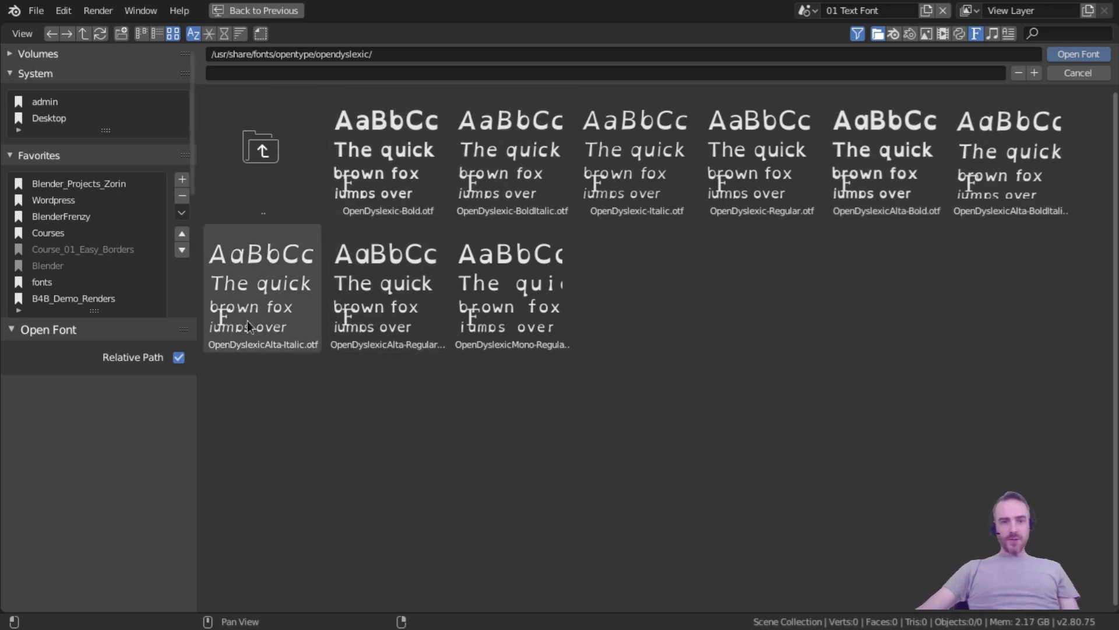
double_click(291, 274)
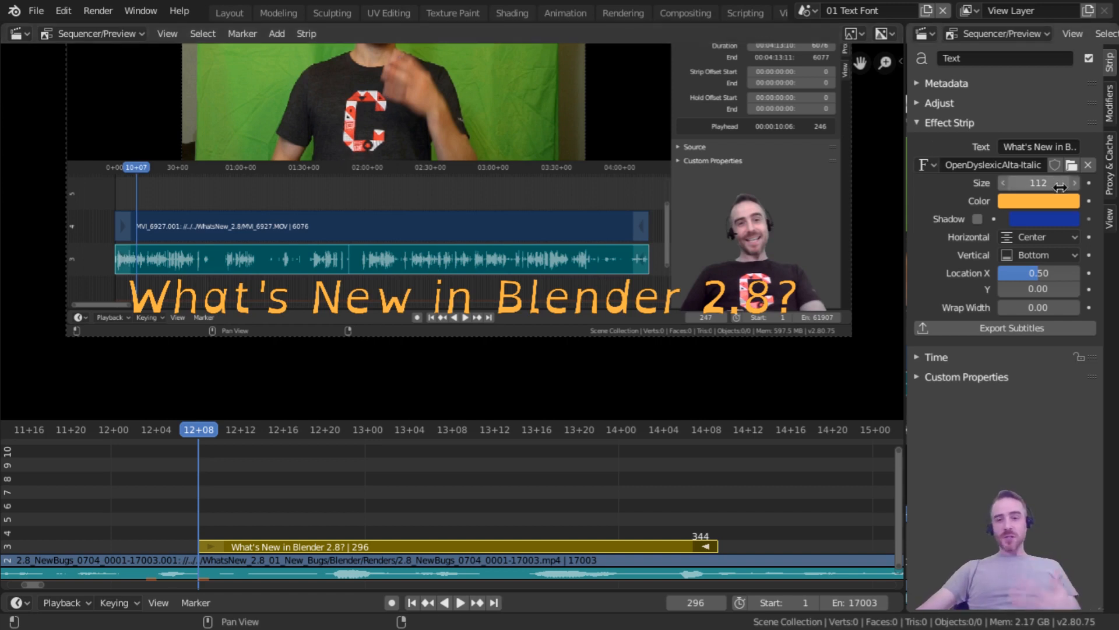
- Apply the DejaVuSans-ExtraLight.ttf font from the /usr/share/fonts/truetype/dejavu folder to the text strip
left_click(1071, 165)
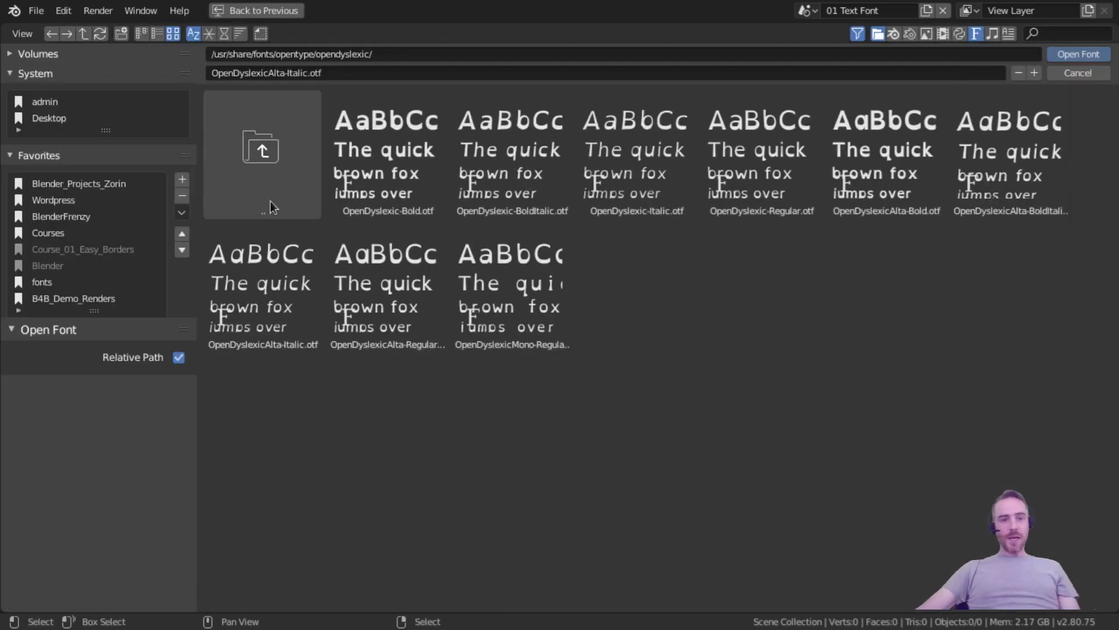
left_click(278, 162)
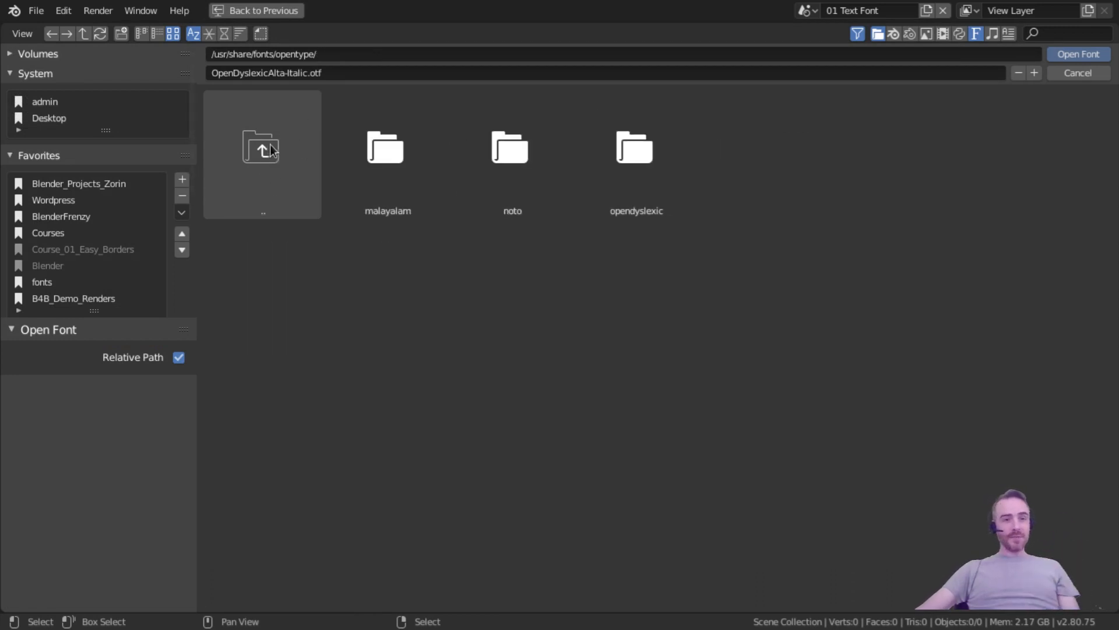
left_click(269, 150)
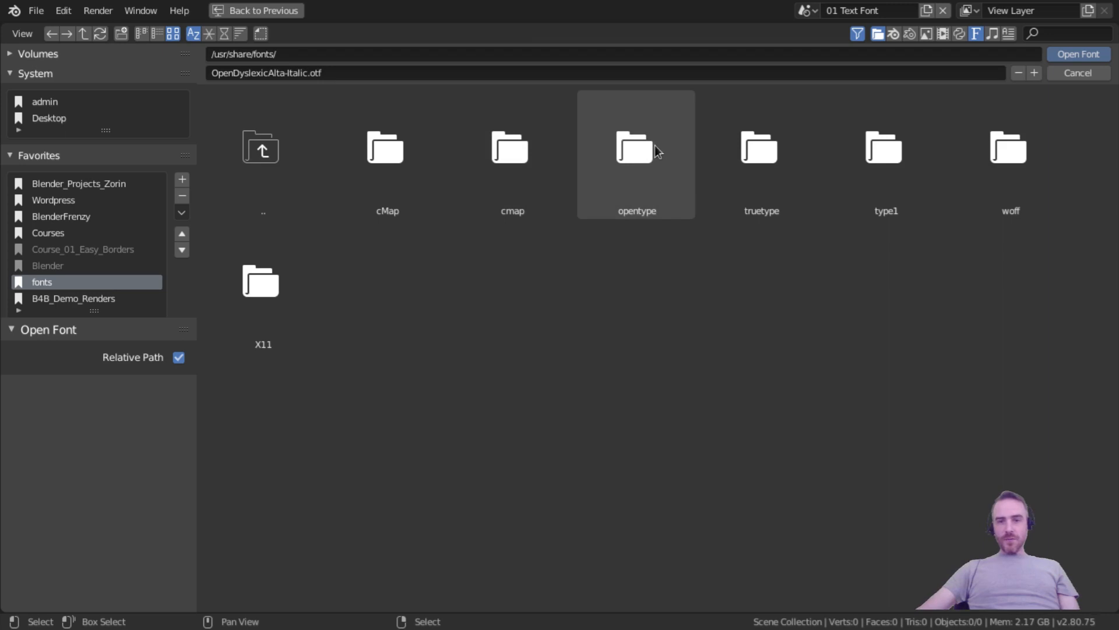
left_click(759, 150)
left_click(819, 187)
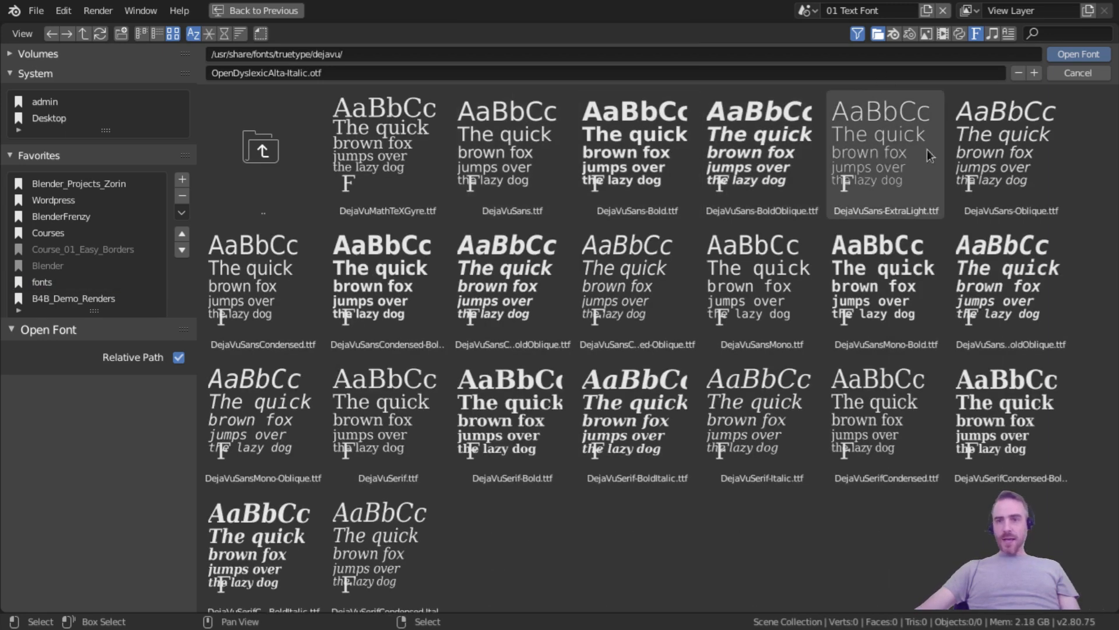
double_click(889, 115)
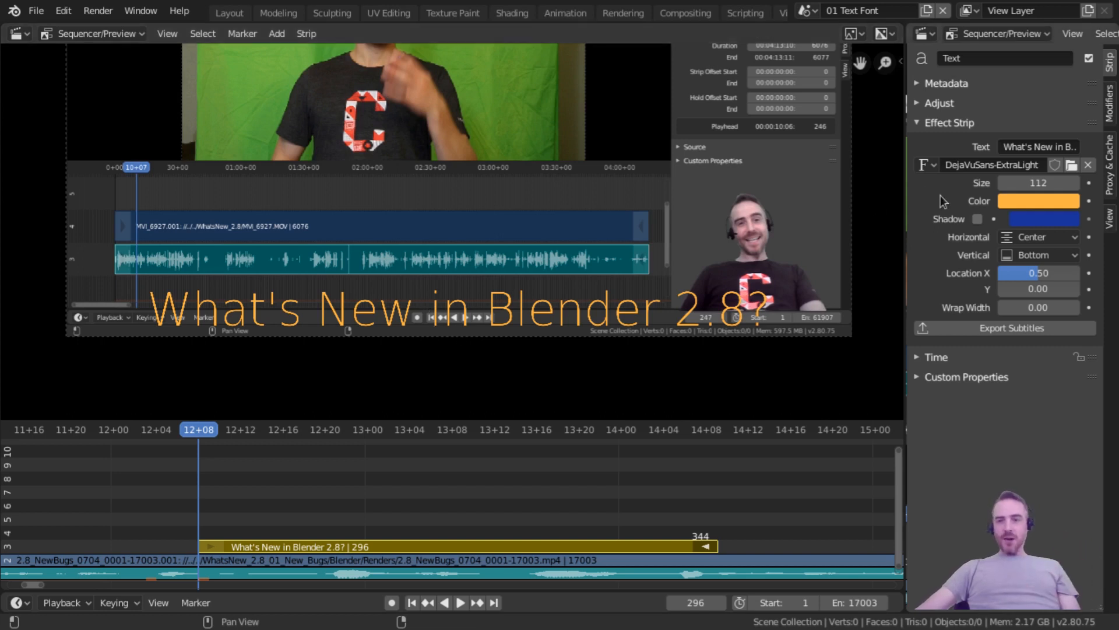
- Turn on the text shadow and try the DejaVuSans-BoldOblique.ttf font on the text strip
left_click(977, 219)
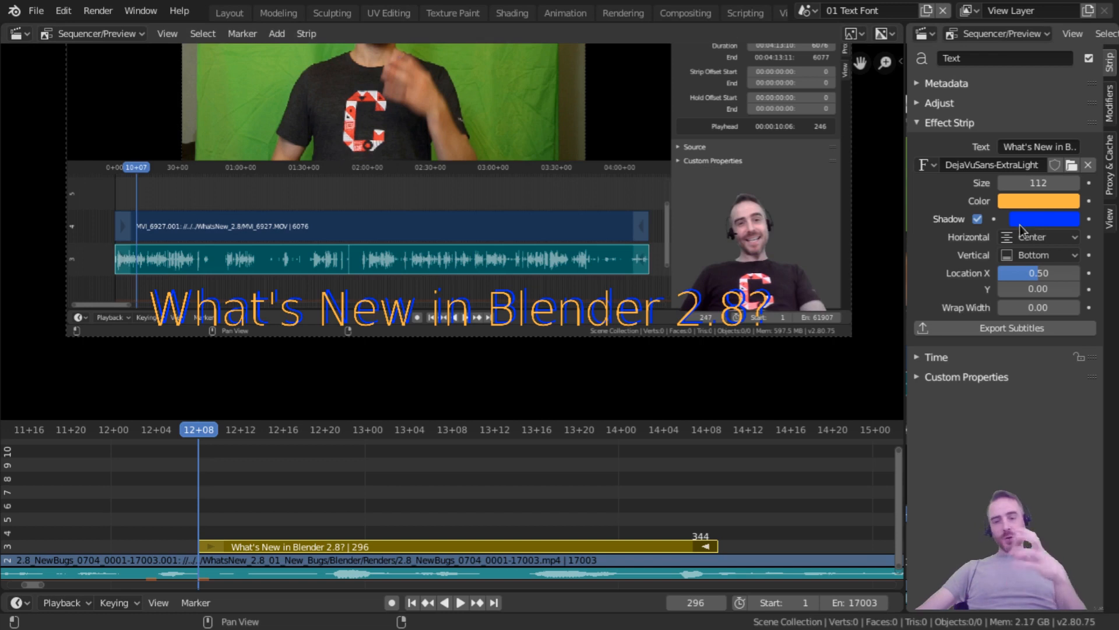
left_click(1071, 165)
left_click(757, 146)
double_click(757, 146)
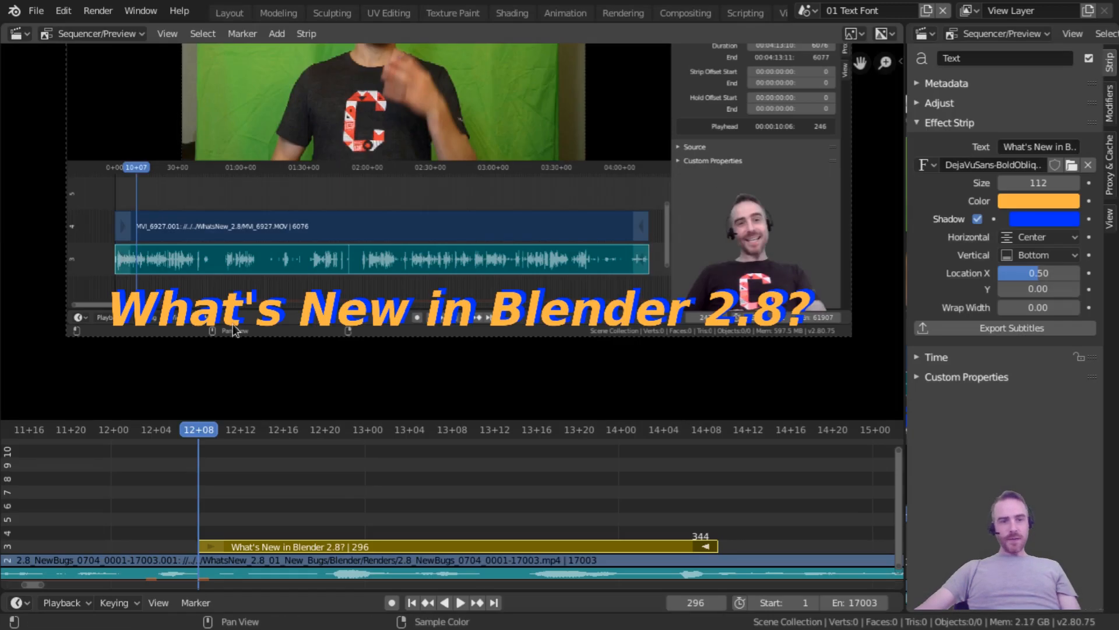
- Try the DejaVuSans-Bold.ttf font on the text strip, and pick OpenDyslexicAlta-Italic from the fonts already loaded
left_click(1071, 165)
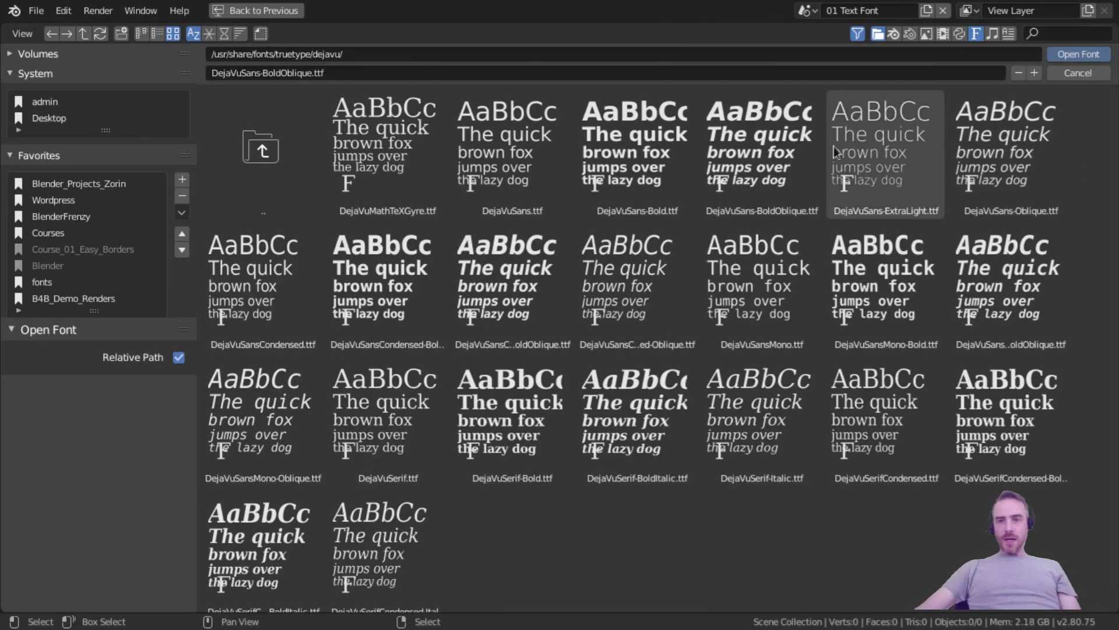
double_click(621, 138)
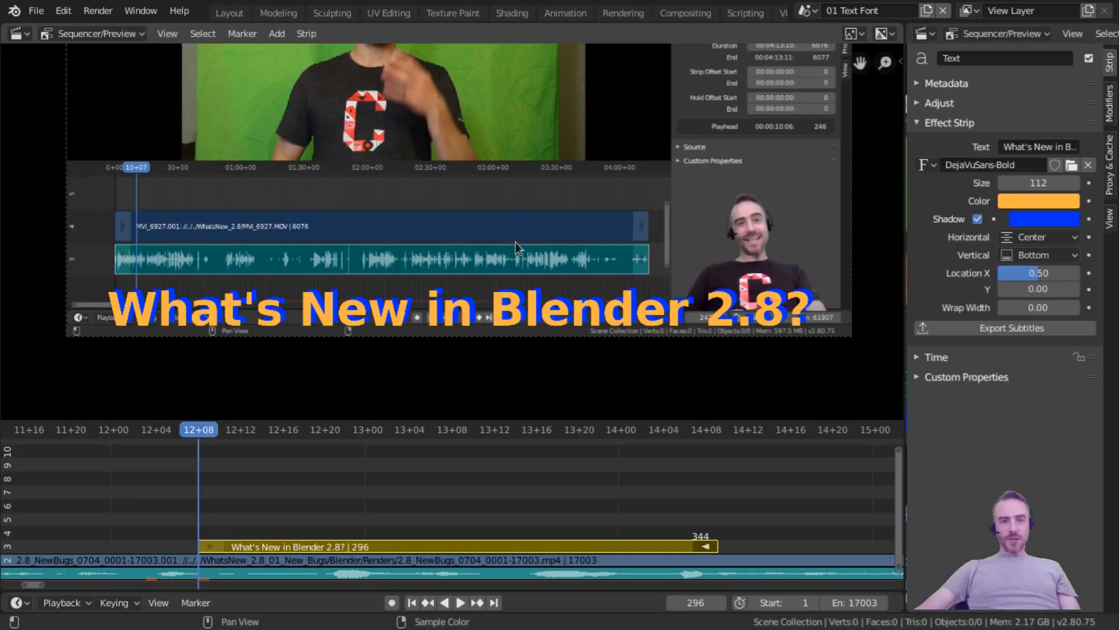
left_click(929, 161)
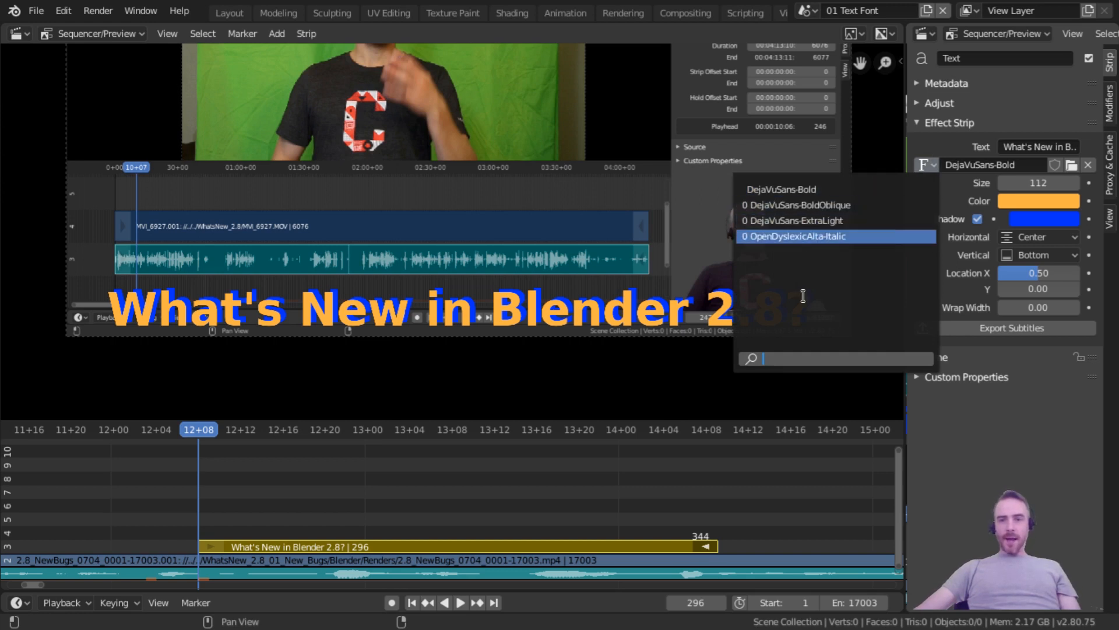
left_click(810, 235)
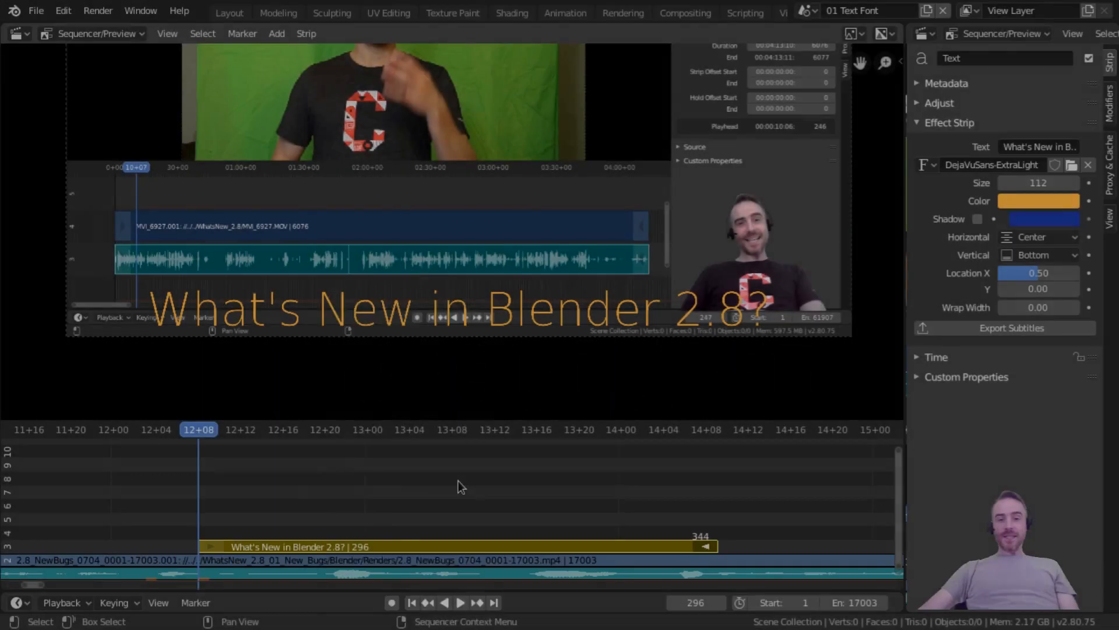
- Examine the context options for the text strip and compare the Add Modifier choices with the strip's modifier settings
right_click(457, 481)
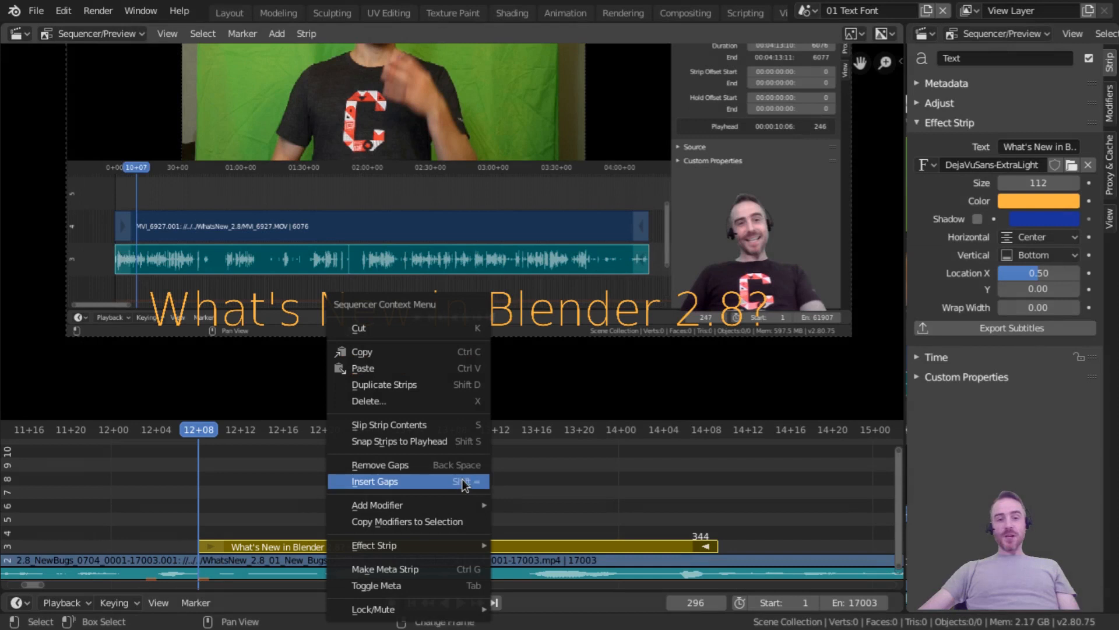
left_click_drag(455, 309, 492, 295)
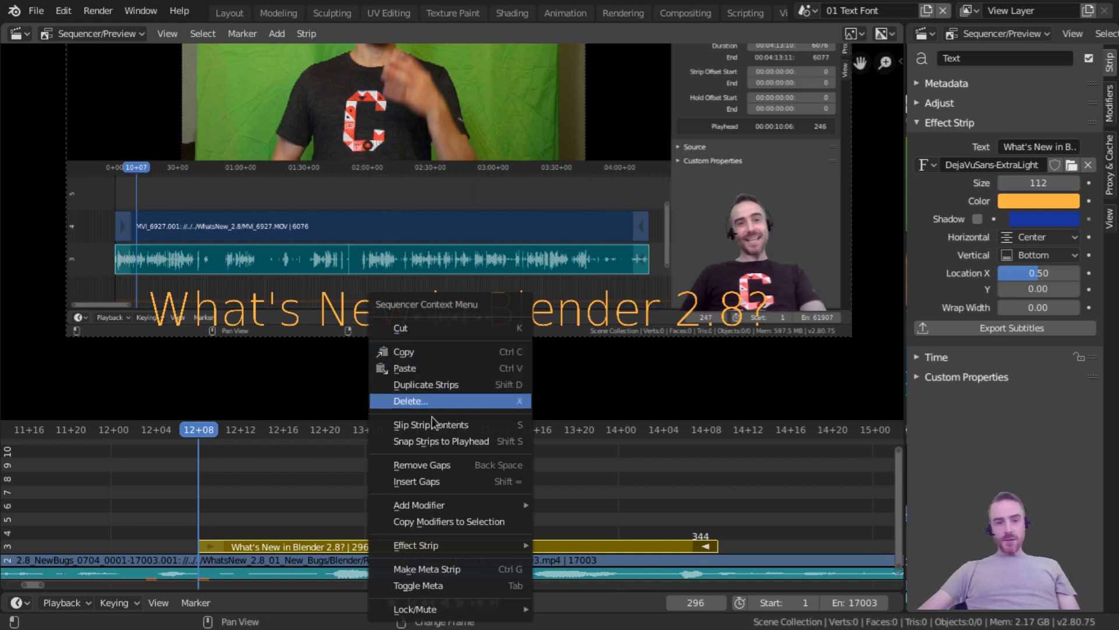
mouse_move(421, 506)
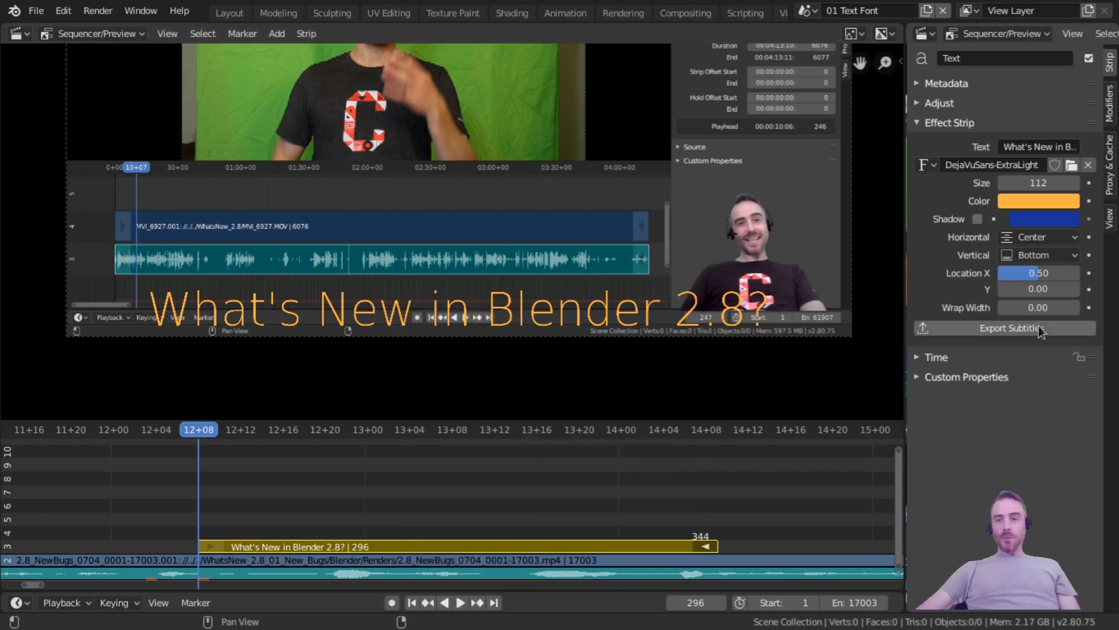
left_click(1111, 108)
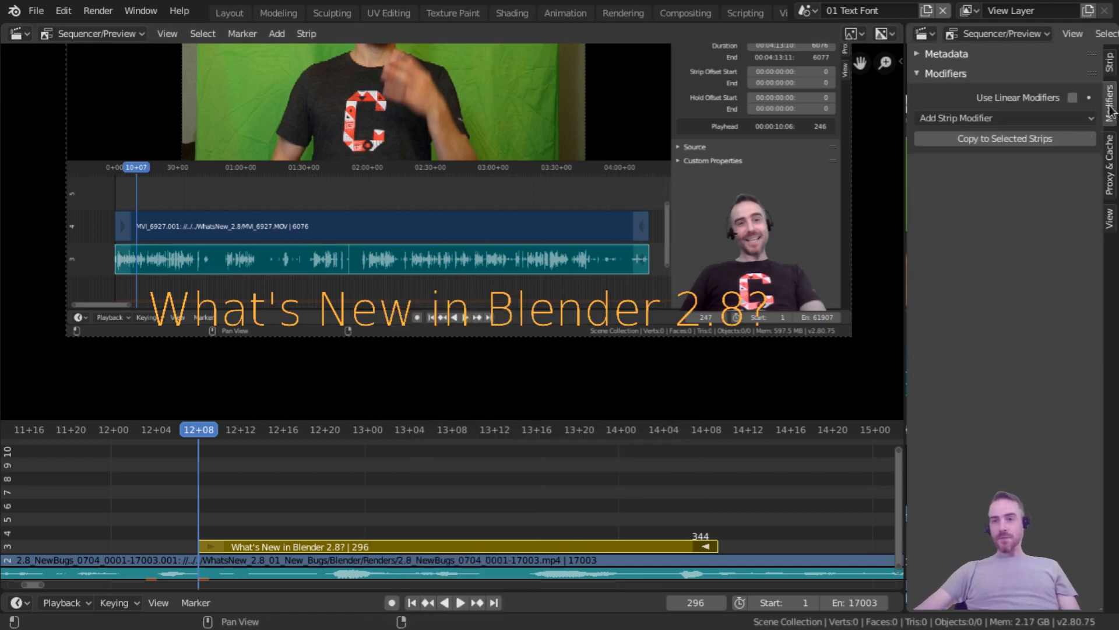
left_click(960, 121)
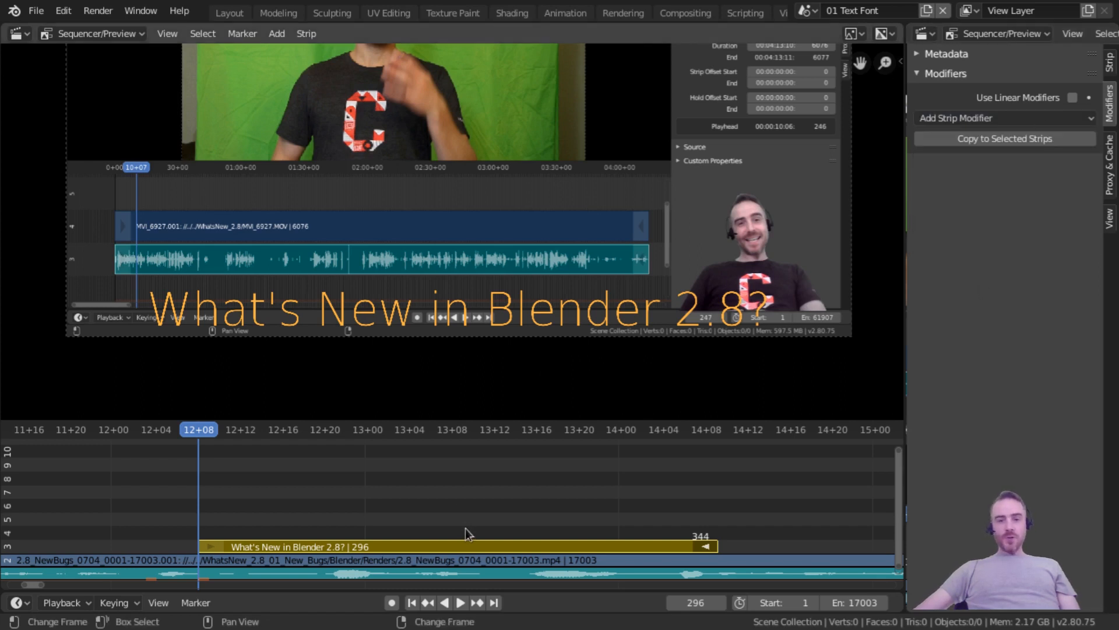
right_click(465, 484)
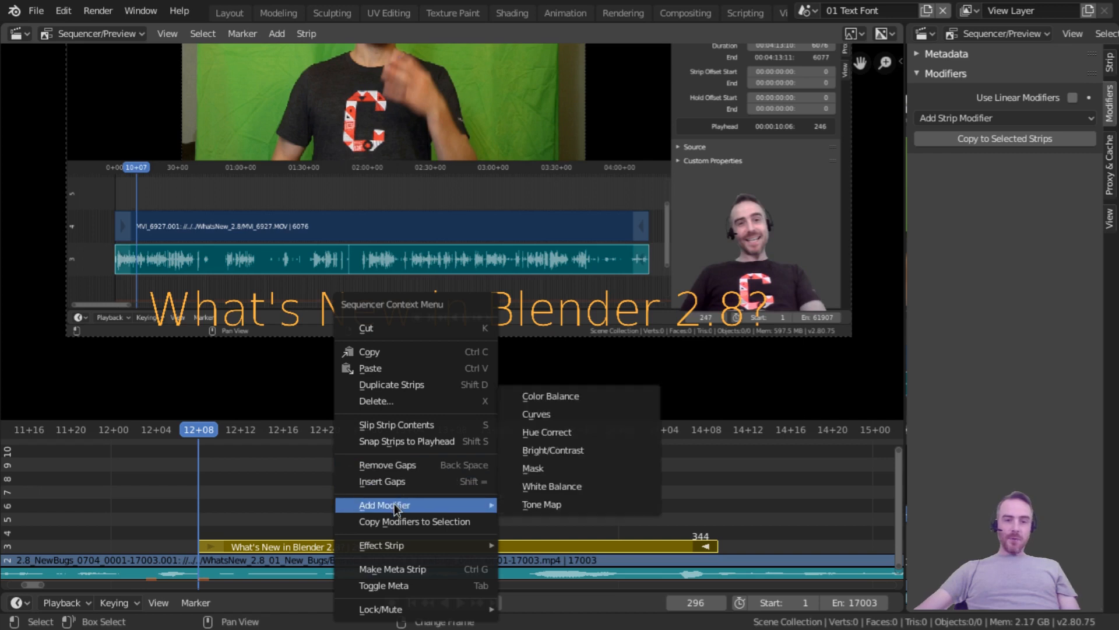
left_click(1109, 63)
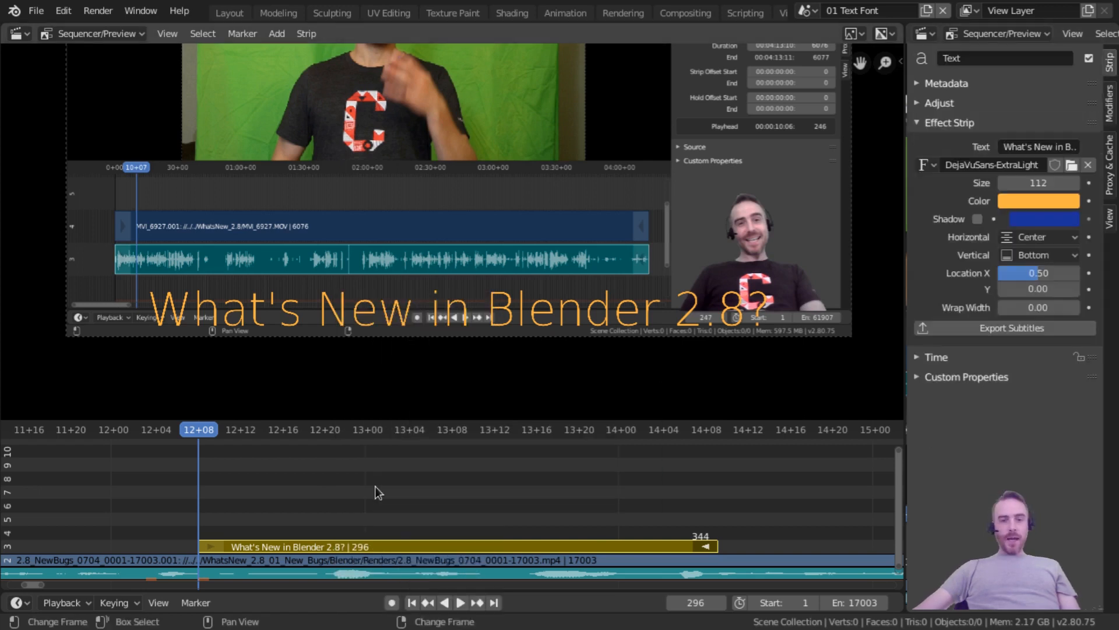
- Examine the Effect Strip operations offered for the text strip, including those for changing the effect input
right_click(375, 489)
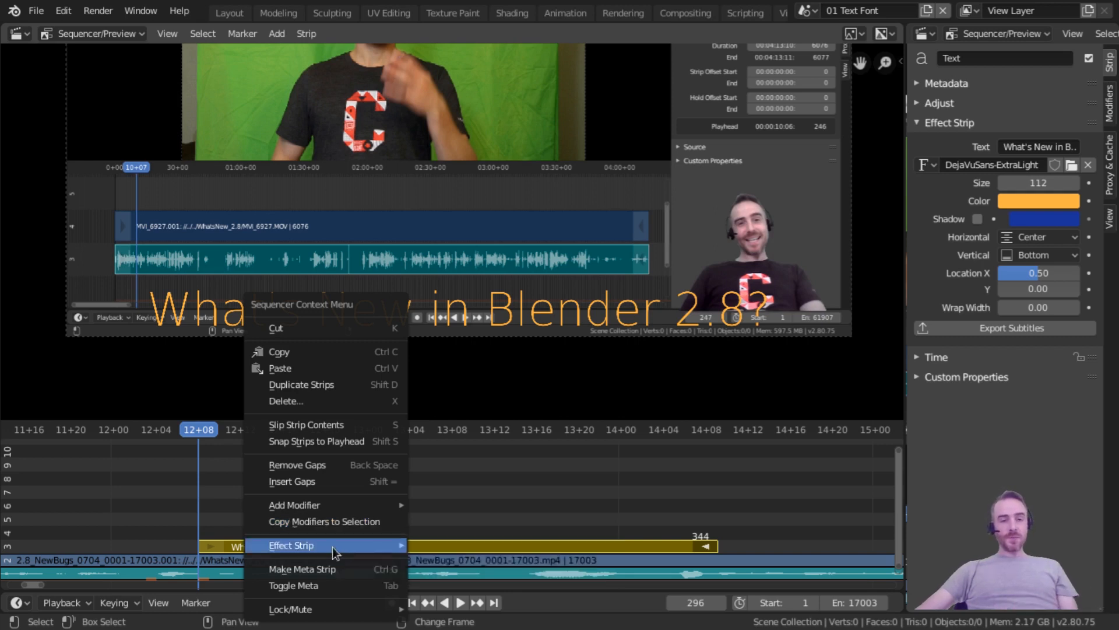
mouse_move(347, 552)
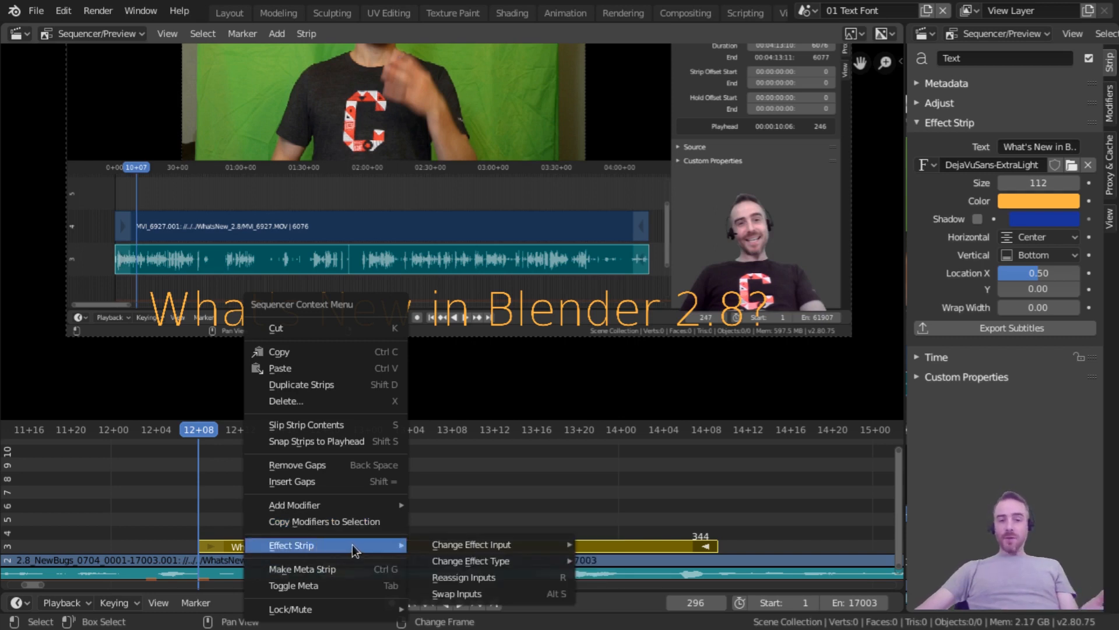
mouse_move(460, 546)
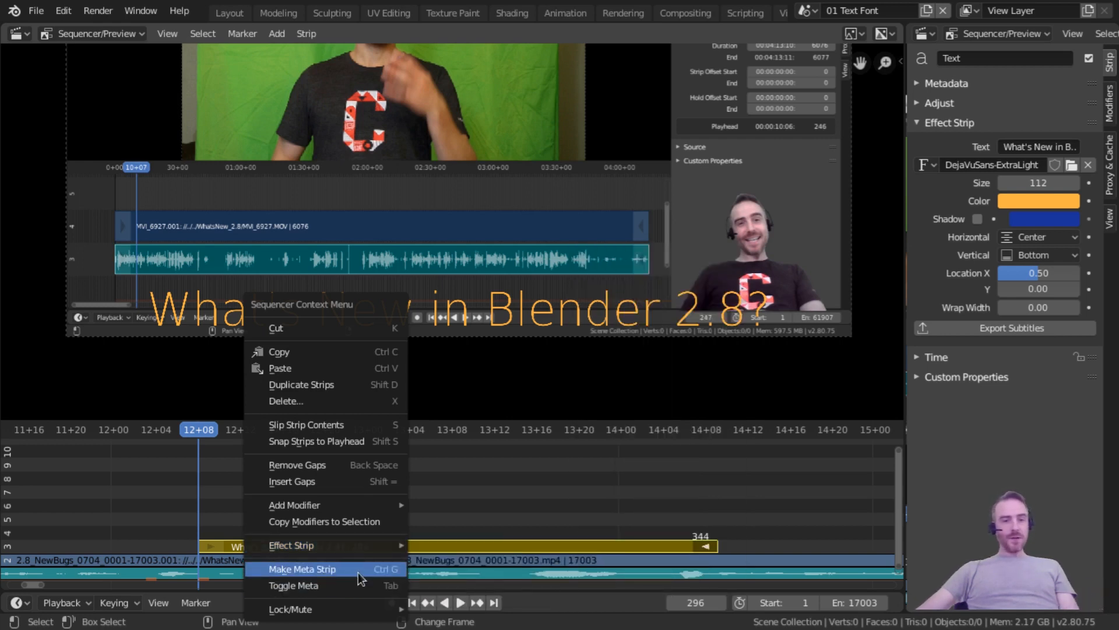
- Select the movie strip on channel 2 and examine the Movie Strip operations offered for it
left_click(334, 561)
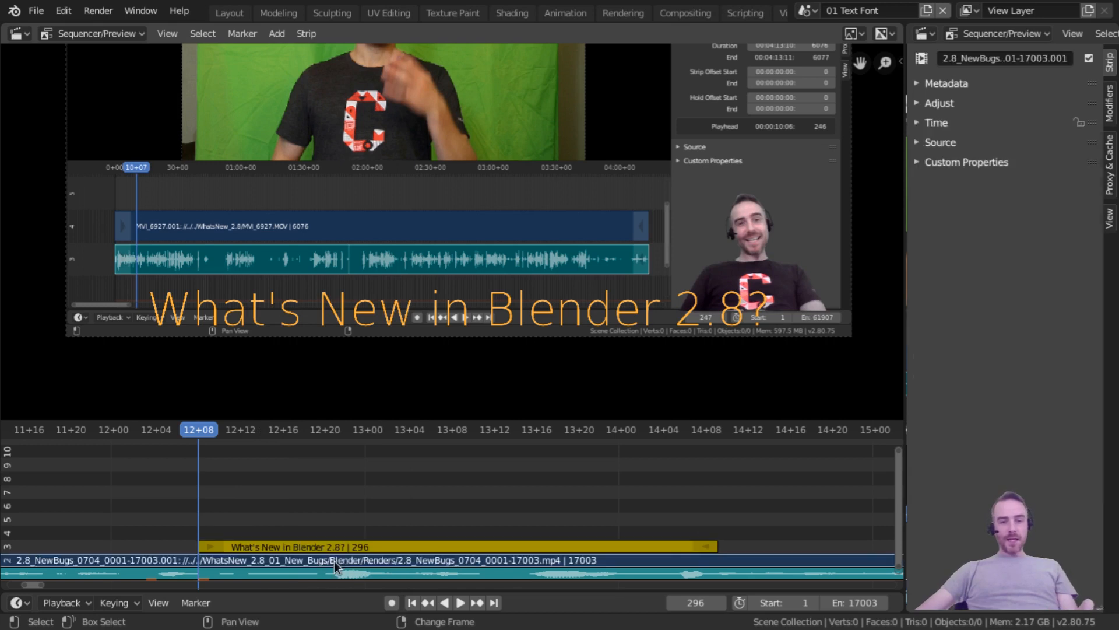
right_click(387, 497)
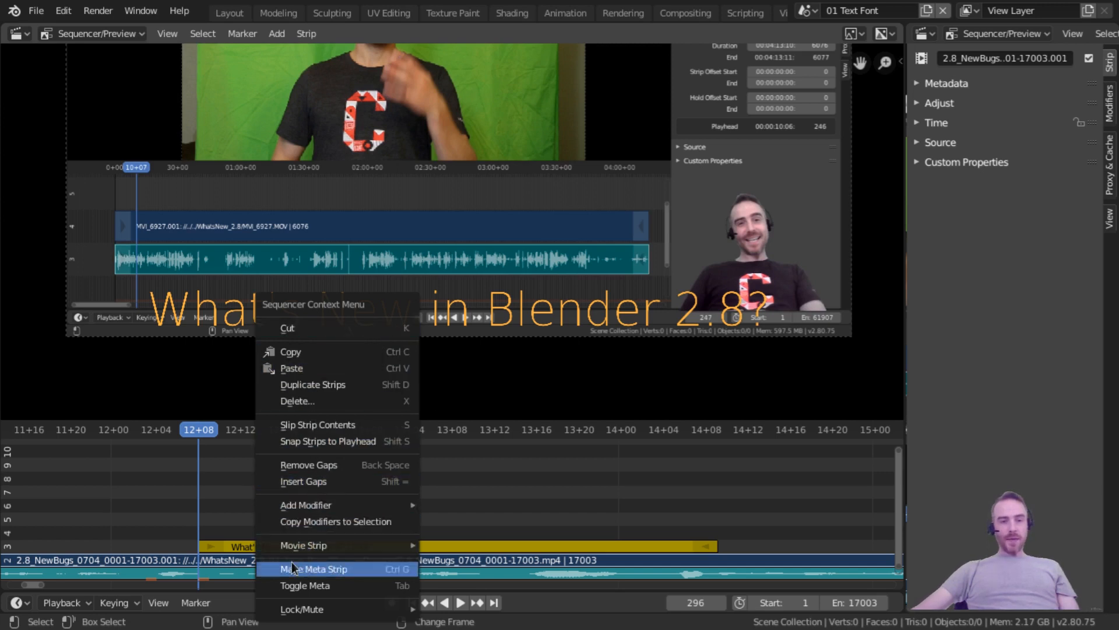
mouse_move(310, 551)
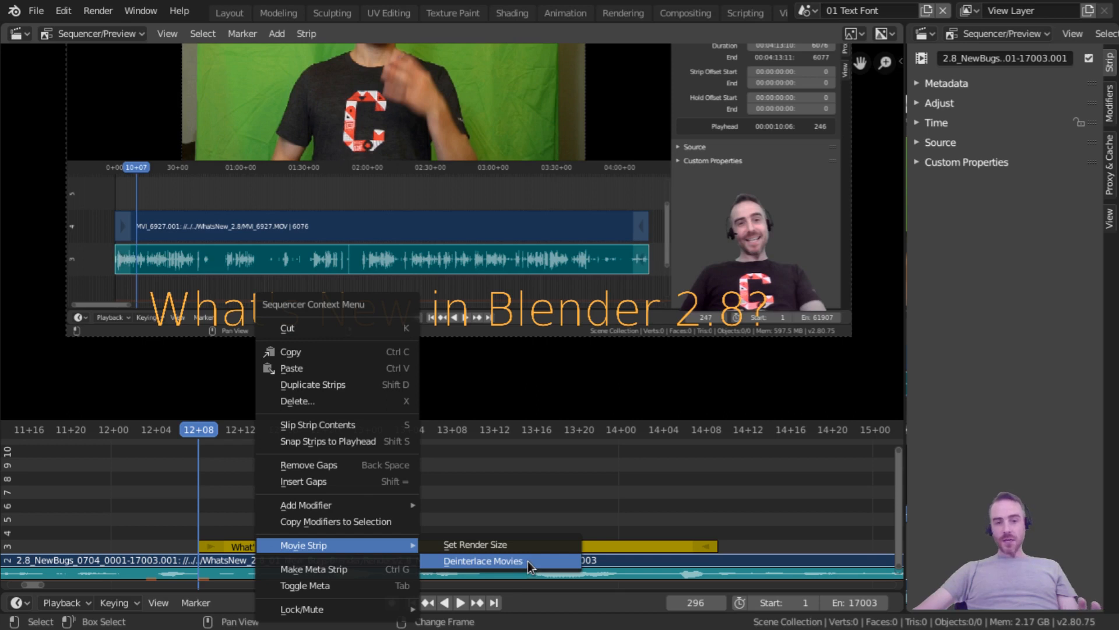
key("Escape")
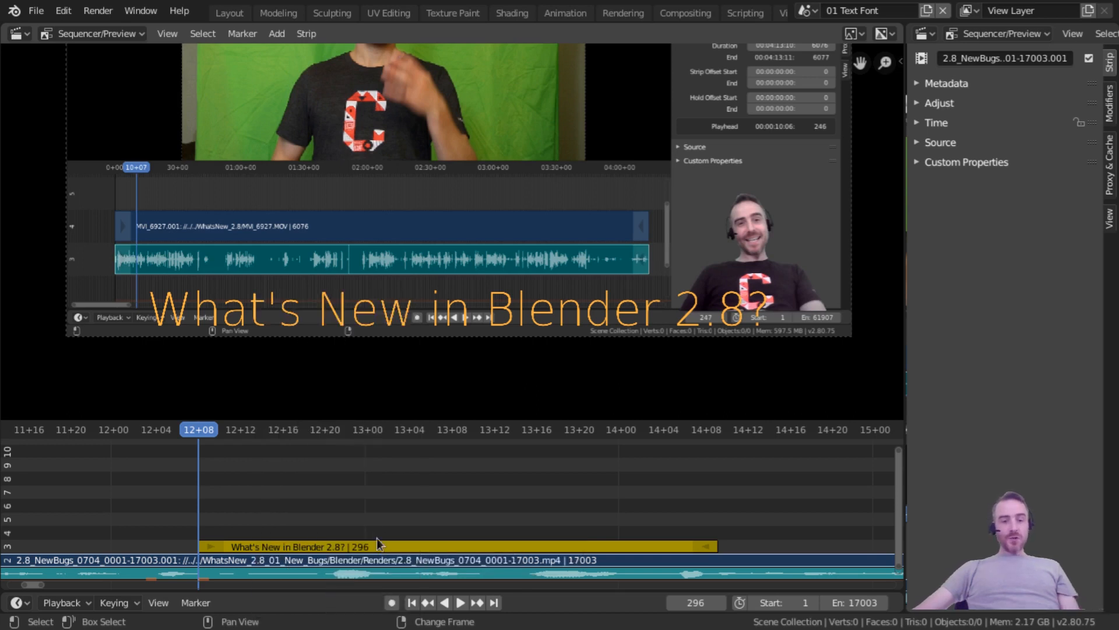
- Select the sound strip on channel 1 and examine the context options offered for it
left_click(383, 576)
right_click(368, 488)
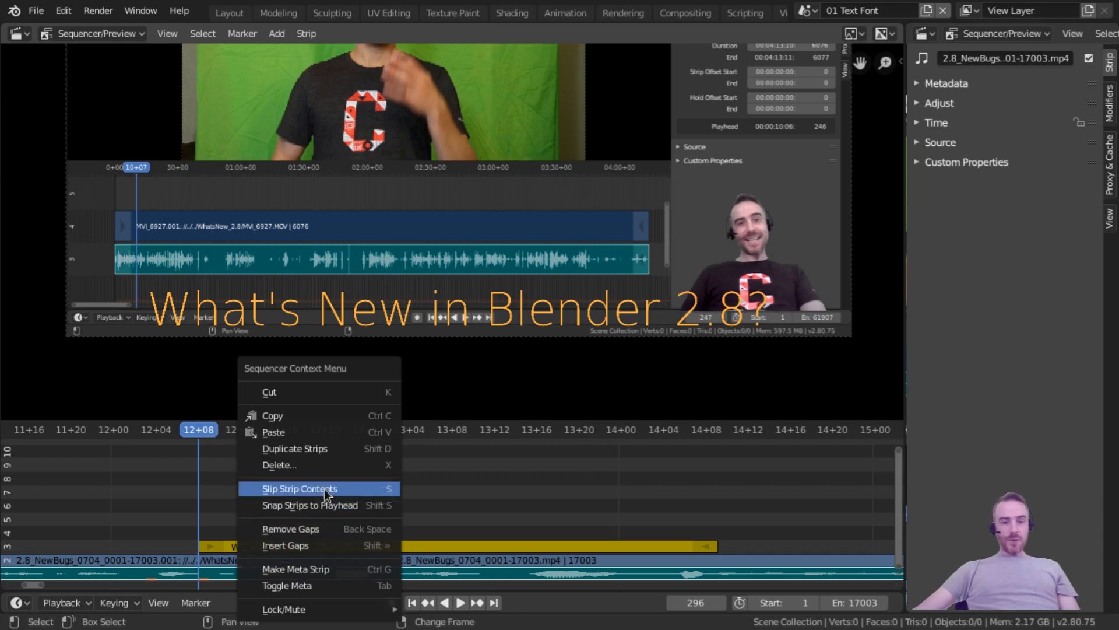
key("Escape")
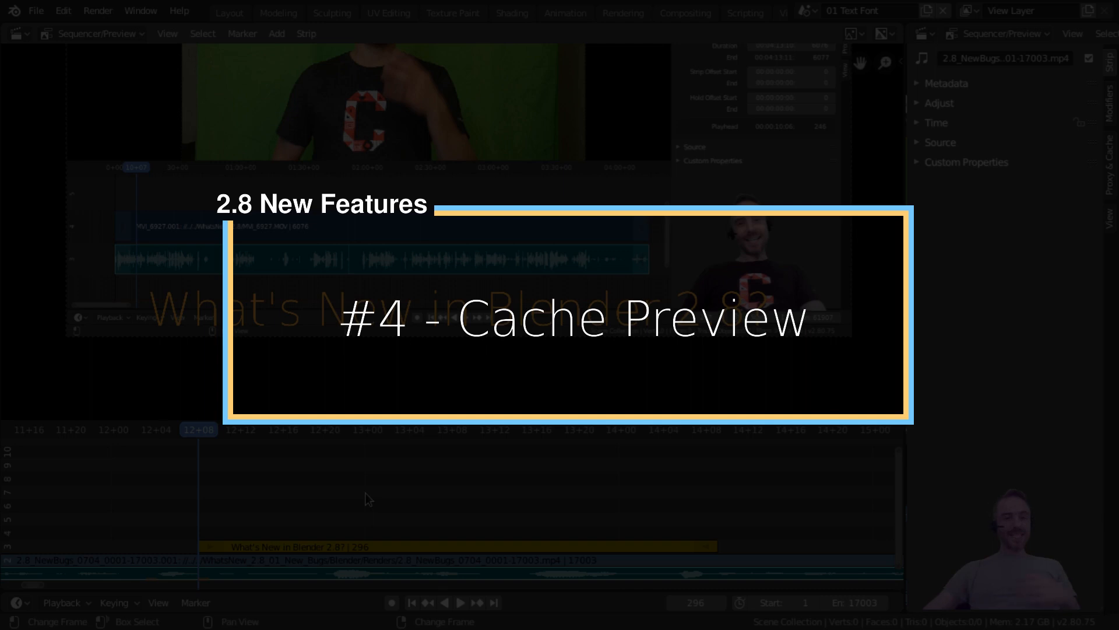
- Advance the playhead frame by frame from the start of the title strip to examine how the cache bar fills
middle_click_drag(383, 454, 379, 450)
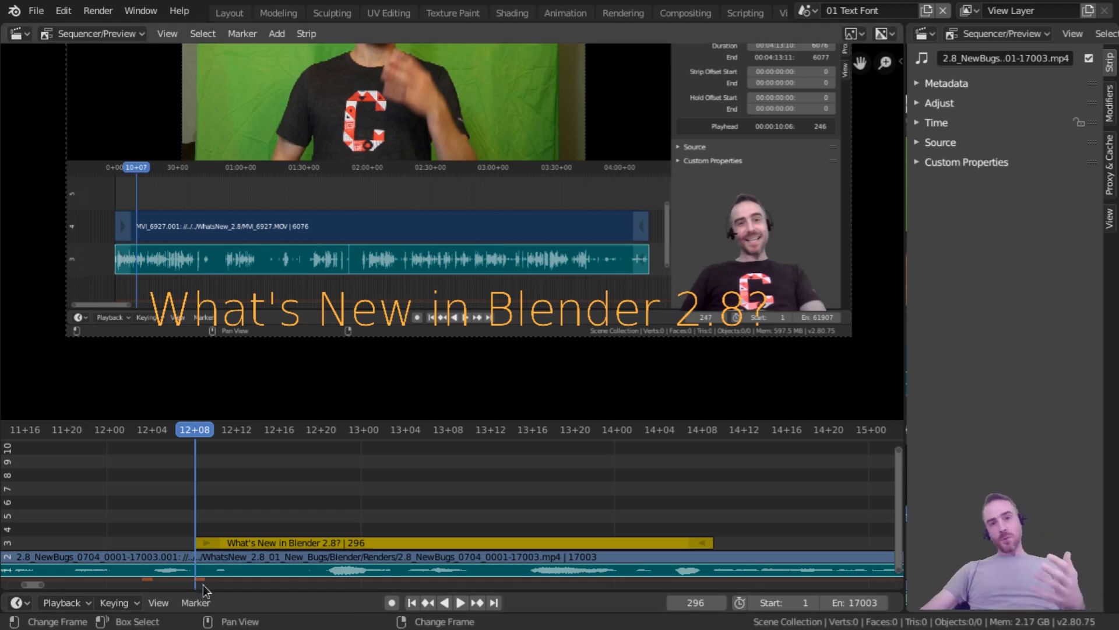
middle_click_drag(245, 568, 355, 550, "ctrl")
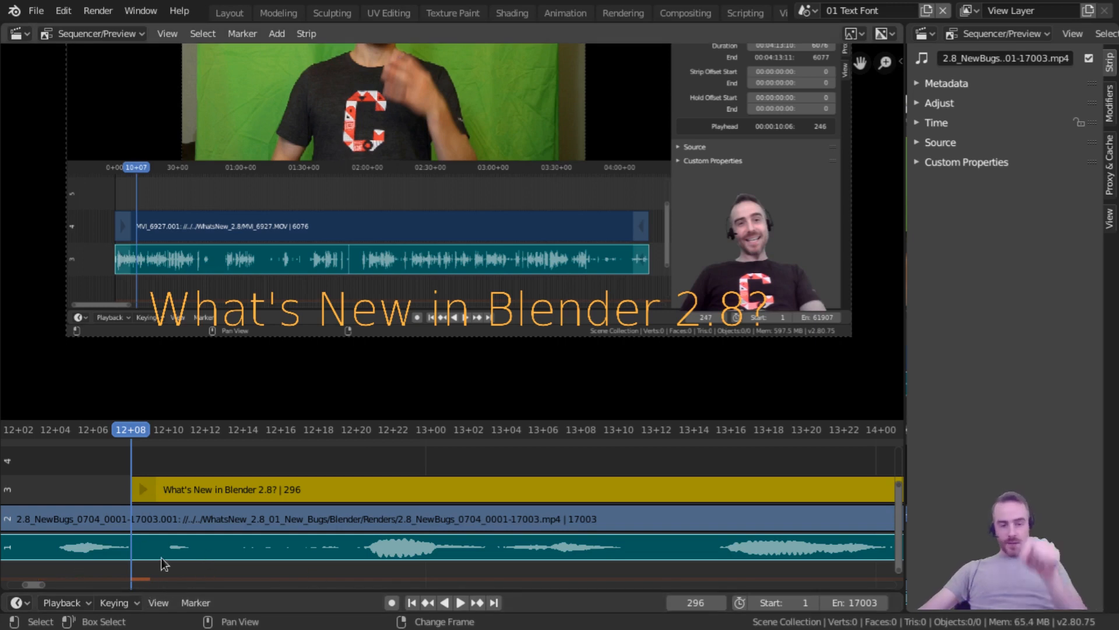
key("Right")
key("Right")
key("Right")
key("Right")
key("Right")
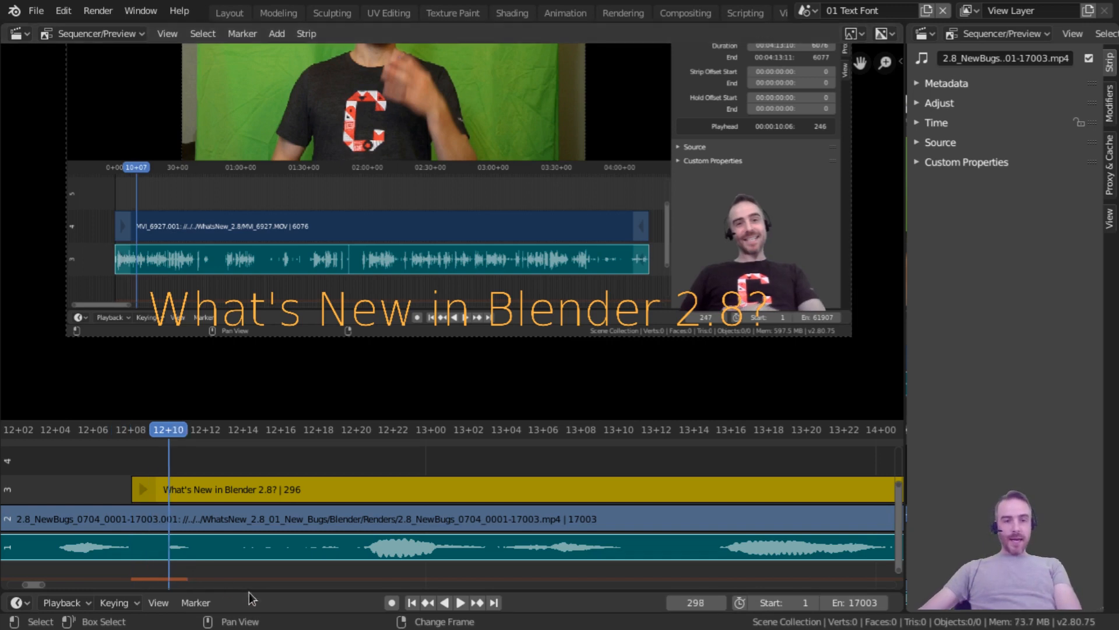
key("Right")
key("Right")
key("Right")
key("Right")
key("Right")
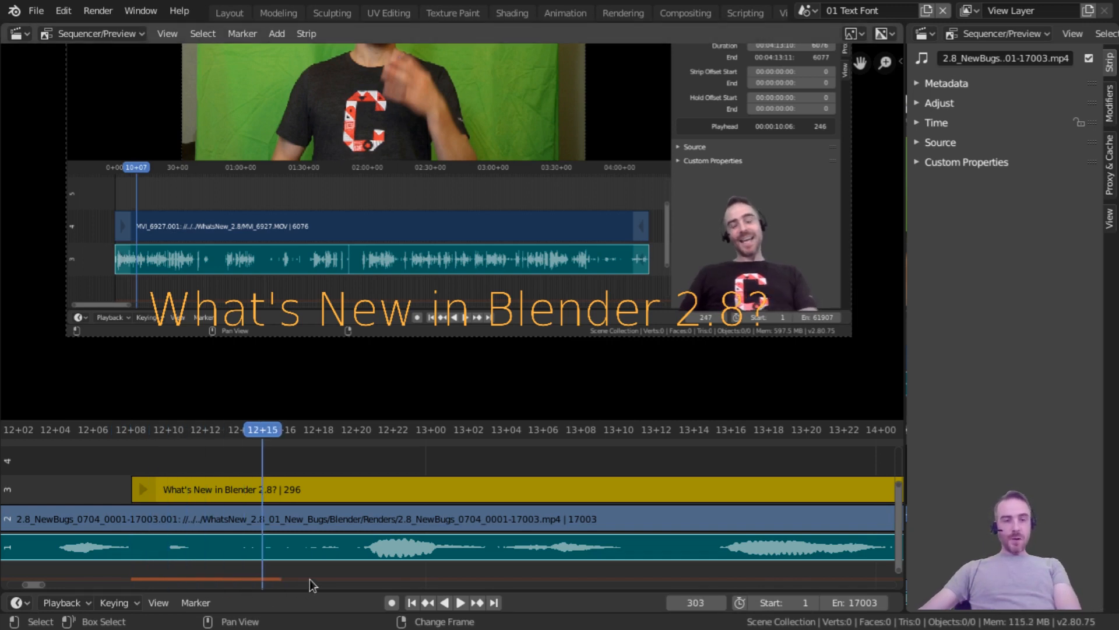
- Play the sequence past the end of the title strip to examine the cached frames, and stop at frame 429
key("space")
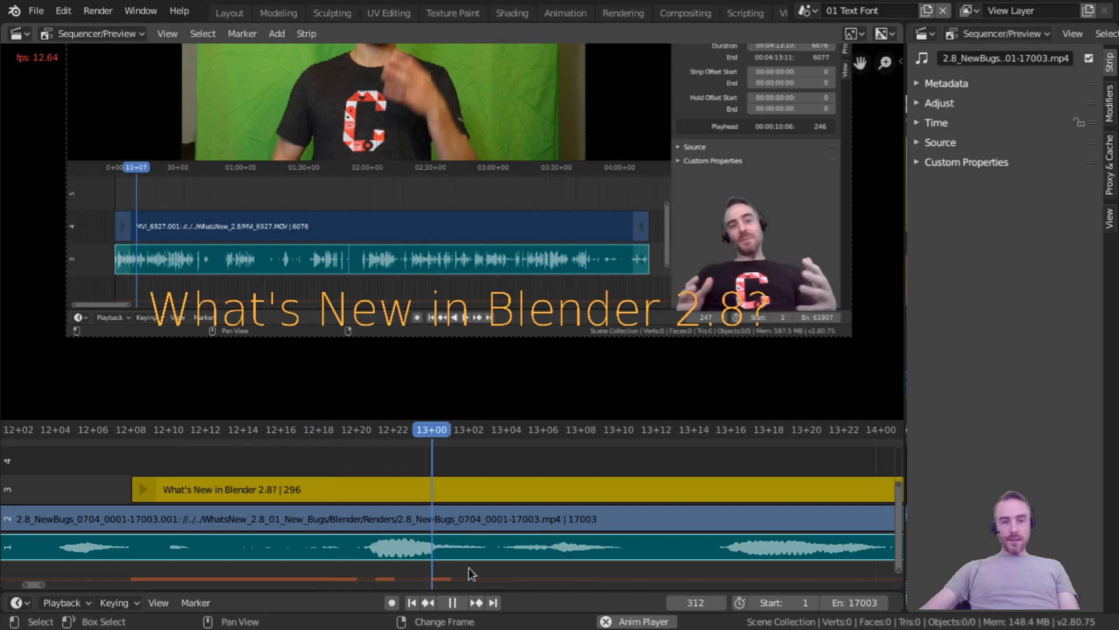
middle_click_drag(545, 586, 514, 569, "ctrl")
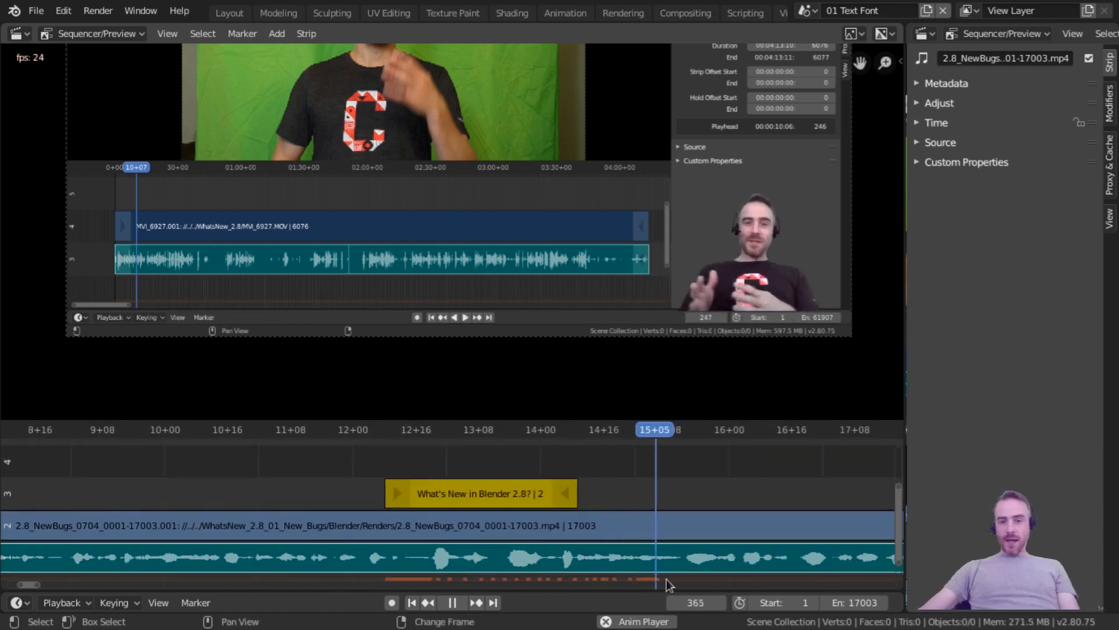
middle_click_drag(653, 575, 395, 544)
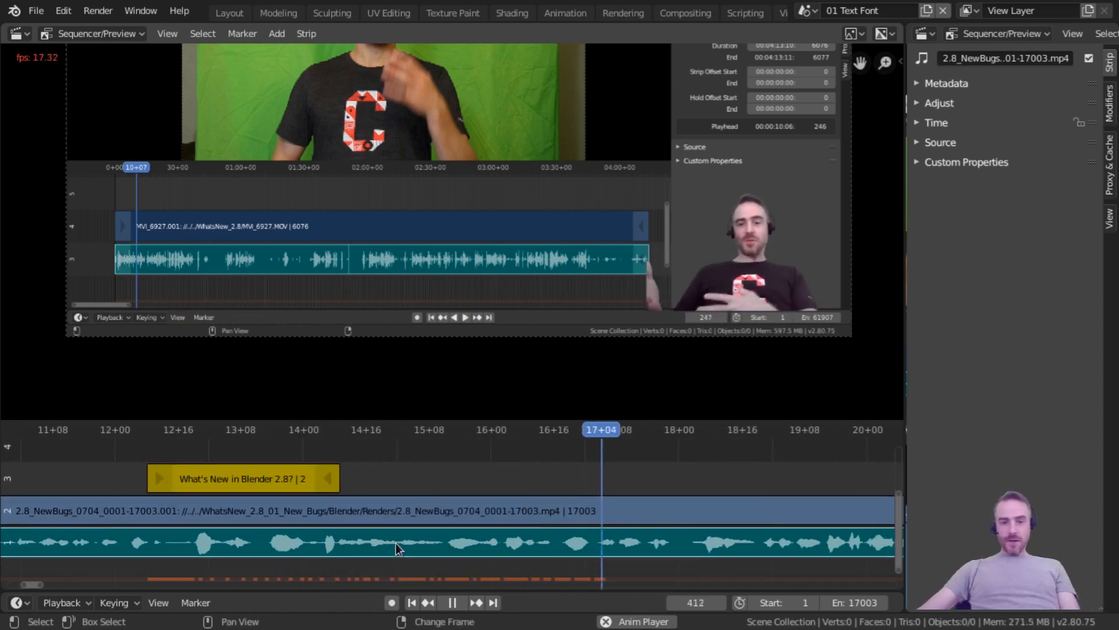
key("space")
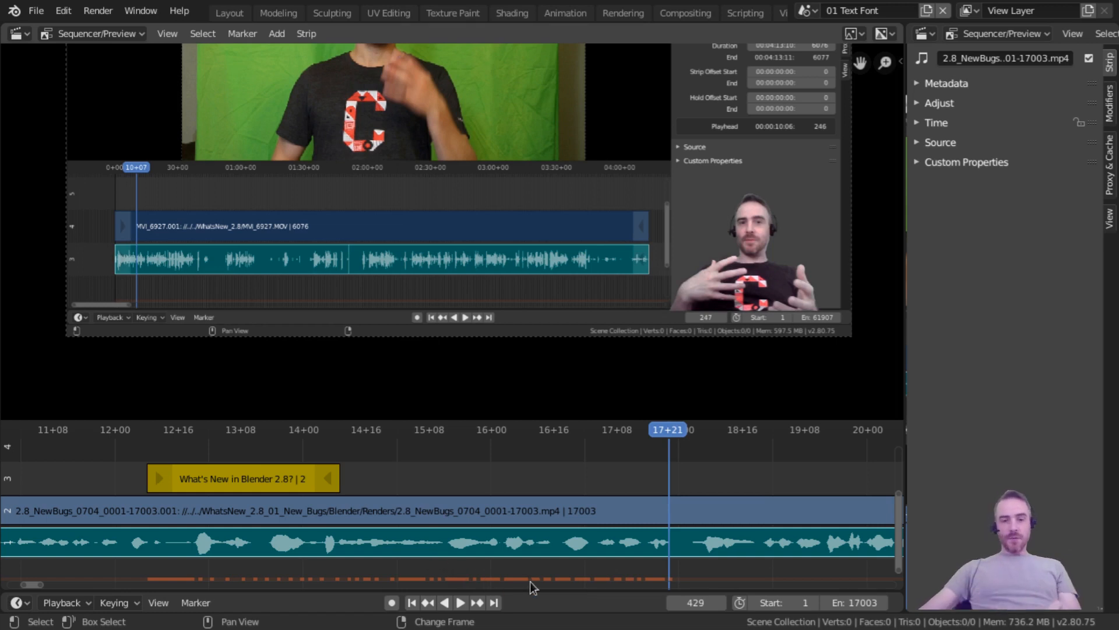
- Play the sequence on to frame 519 and turn off Audio Scrubbing in the playback settings
middle_click_drag(432, 579, 334, 517, "ctrl")
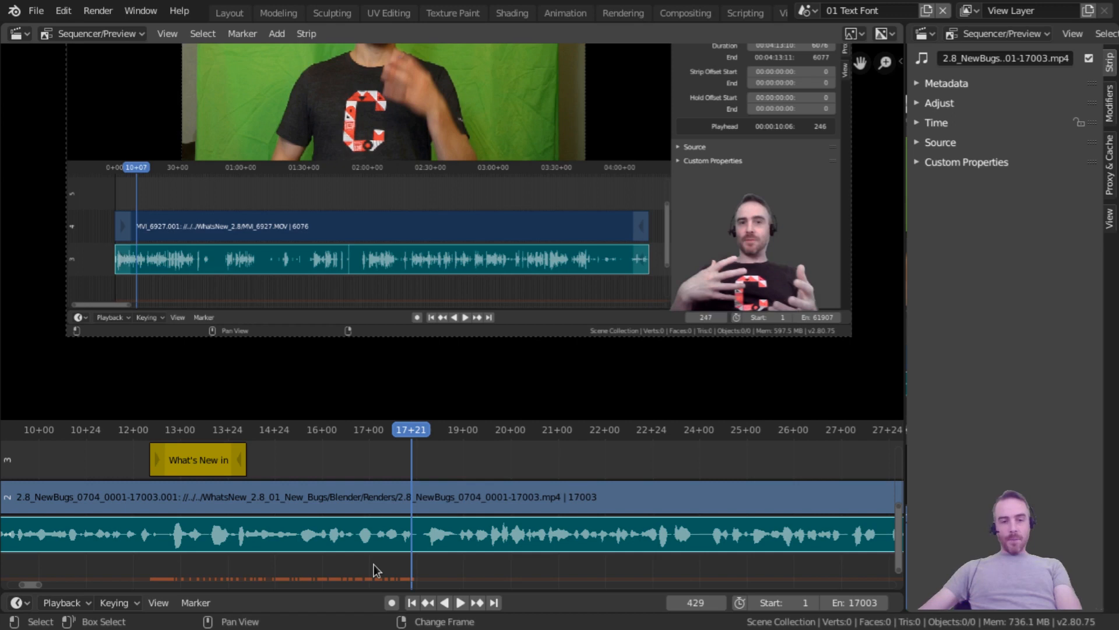
key("space")
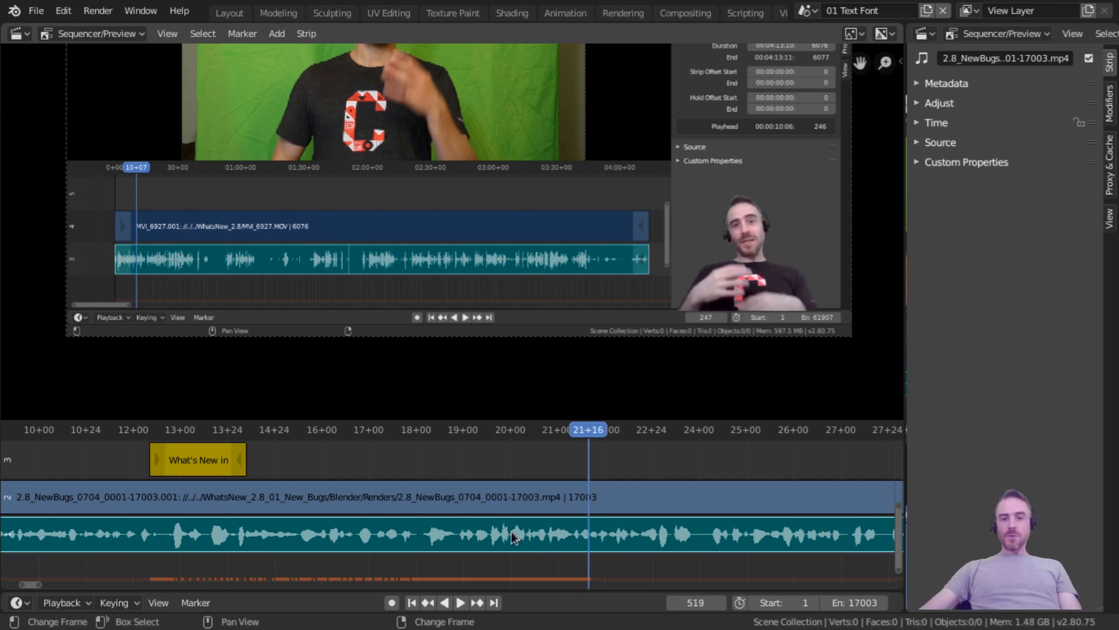
left_click(63, 602)
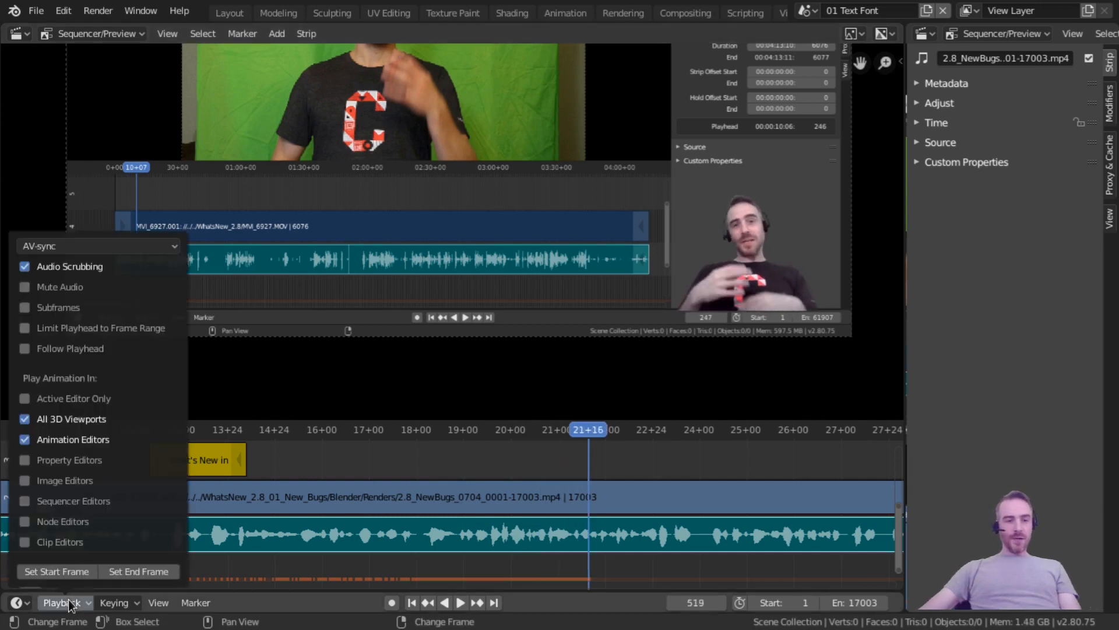
left_click(26, 268)
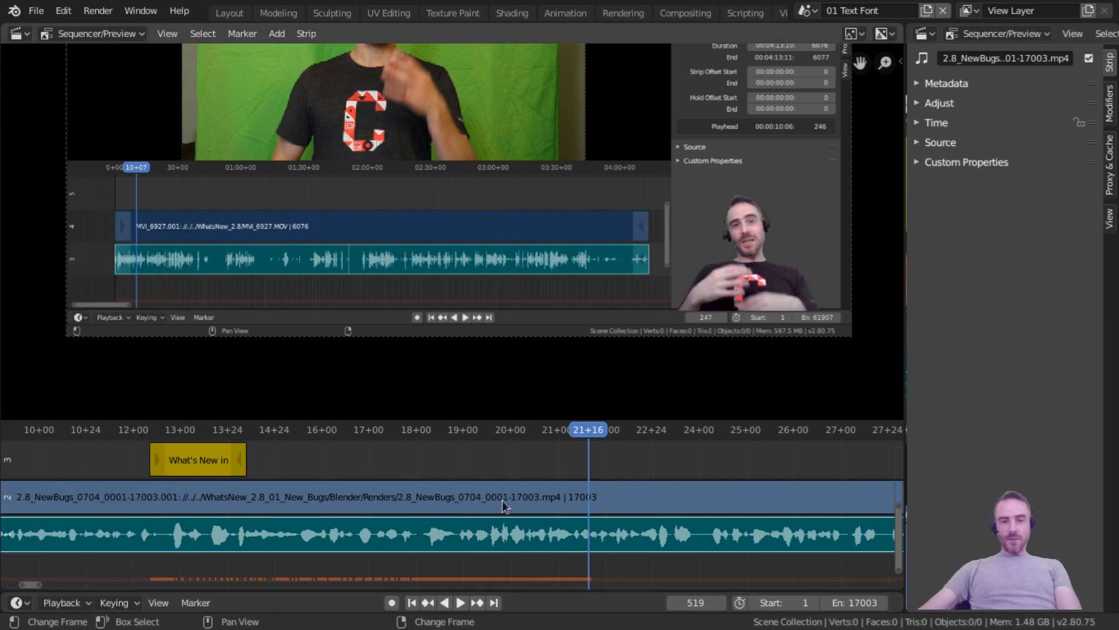
- Play the sequence on to frame 551, and replay the already cached stretch up to frame 485 to compare playback
key("space")
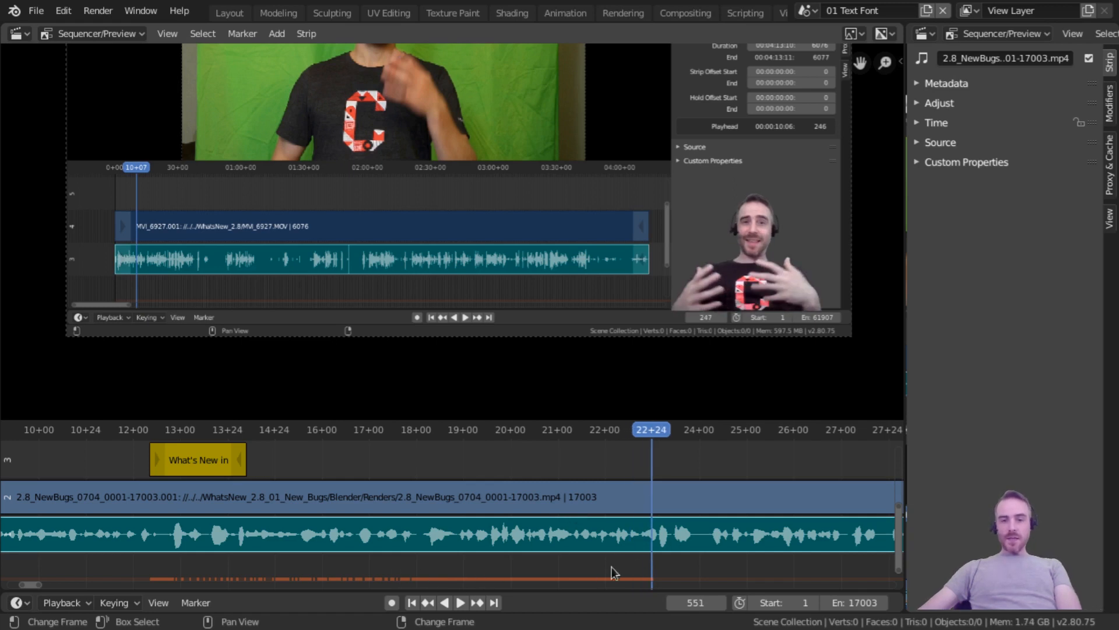
left_click(419, 467)
key("space")
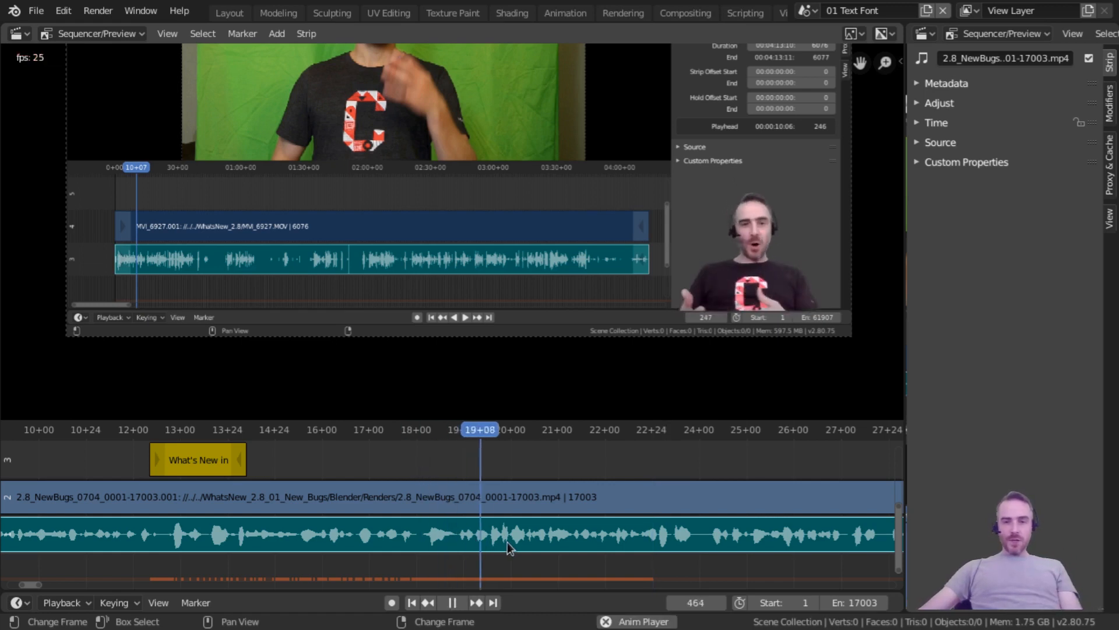
key("space")
- Place the playhead just before the title strip at frame 295 and play into the strip up to frame 306
middle_click_drag(300, 526, 521, 521)
mouse_move(388, 495)
middle_mouse_down()
mouse_move(407, 507)
mouse_move(407, 497)
middle_mouse_up()
mouse_move(391, 488)
middle_mouse_down()
mouse_move(414, 481)
mouse_move(406, 488)
middle_mouse_up()
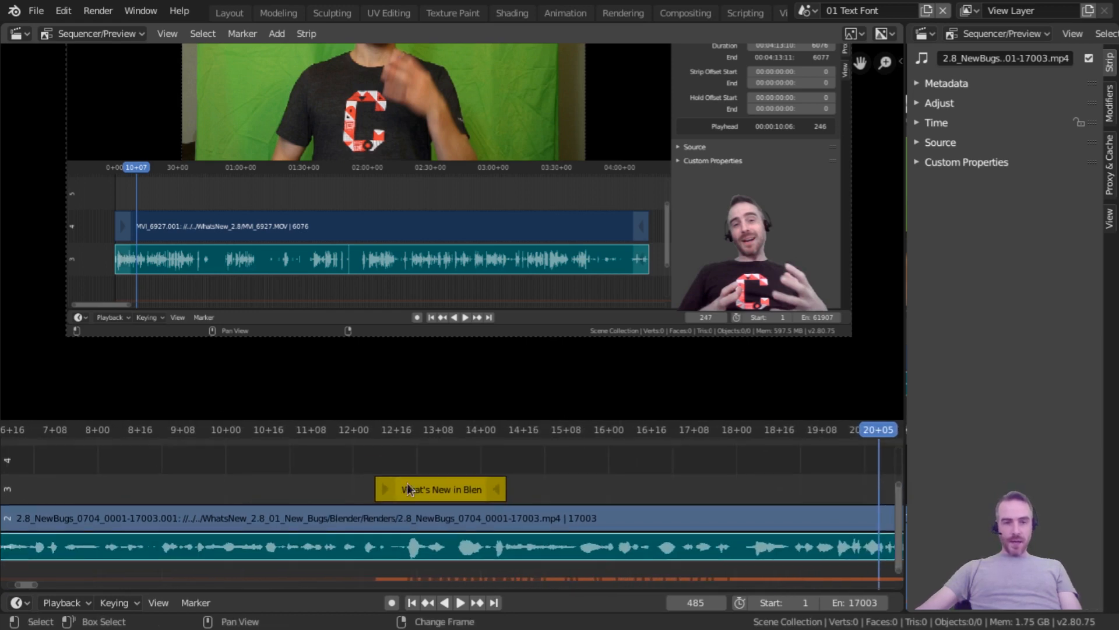
right_click_drag(365, 460, 373, 460)
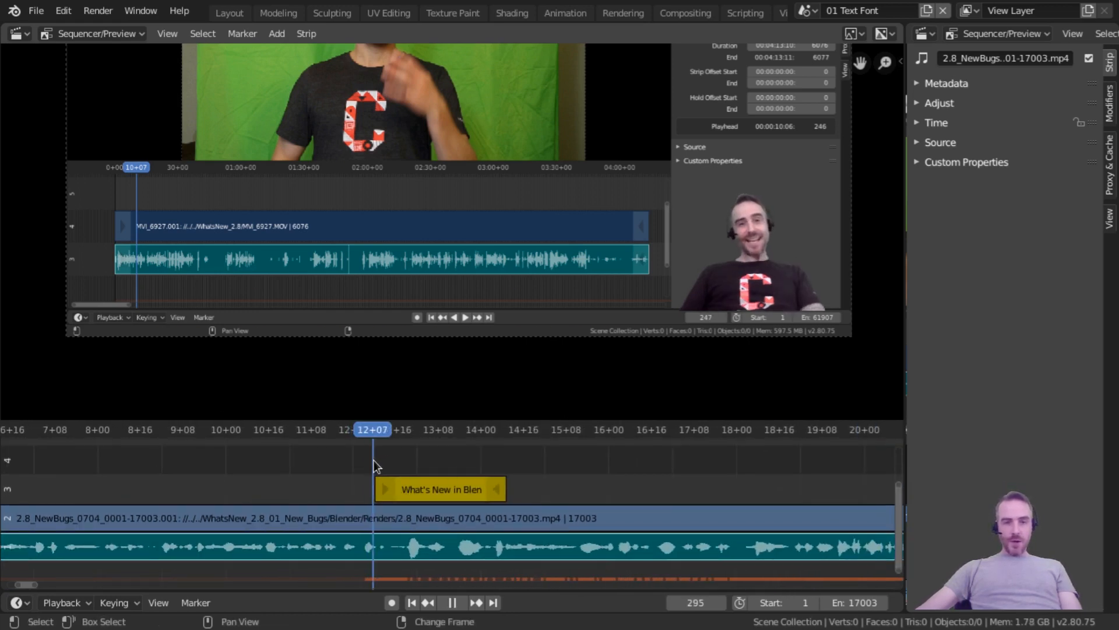
key("space")
key("space")
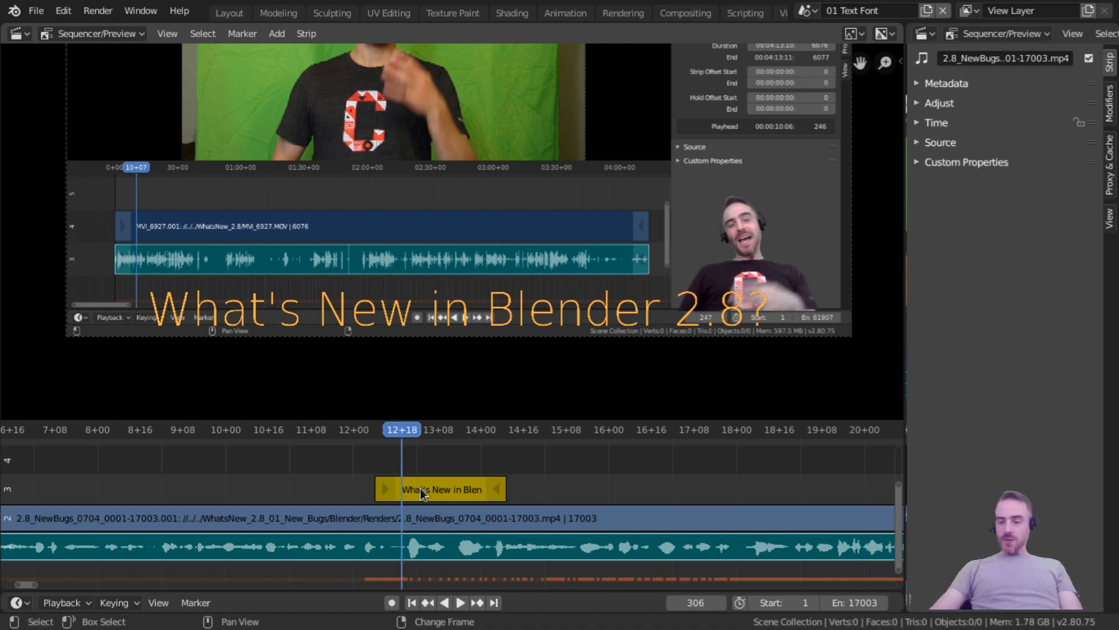
- At the title strip's first frame, 296, set its text size to 30 and keyframe the size
key("Page_Down")
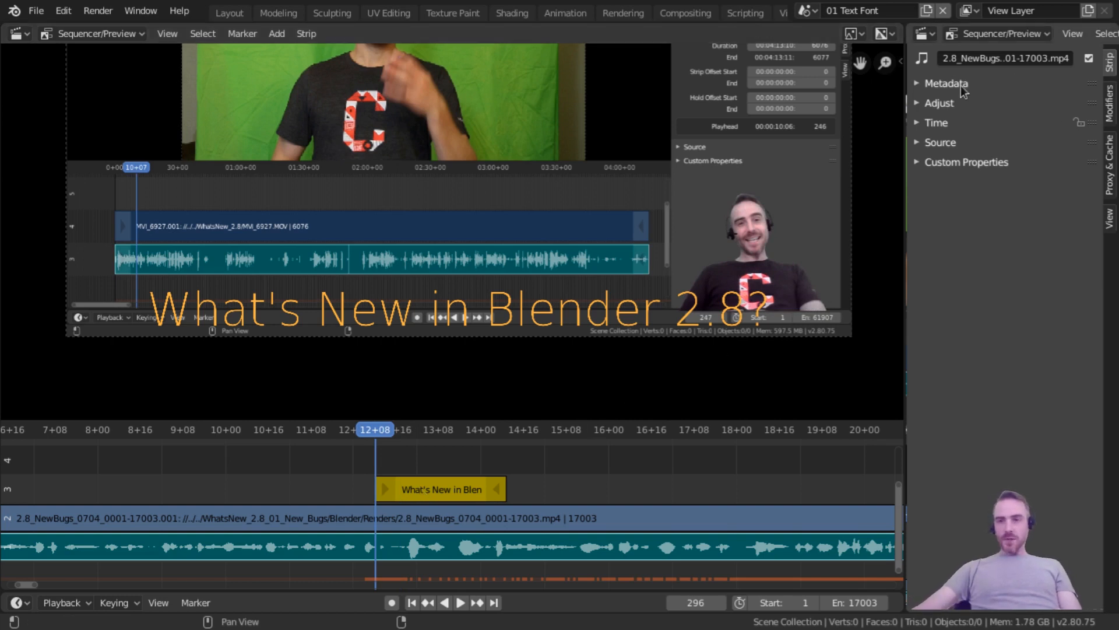
left_click(436, 491)
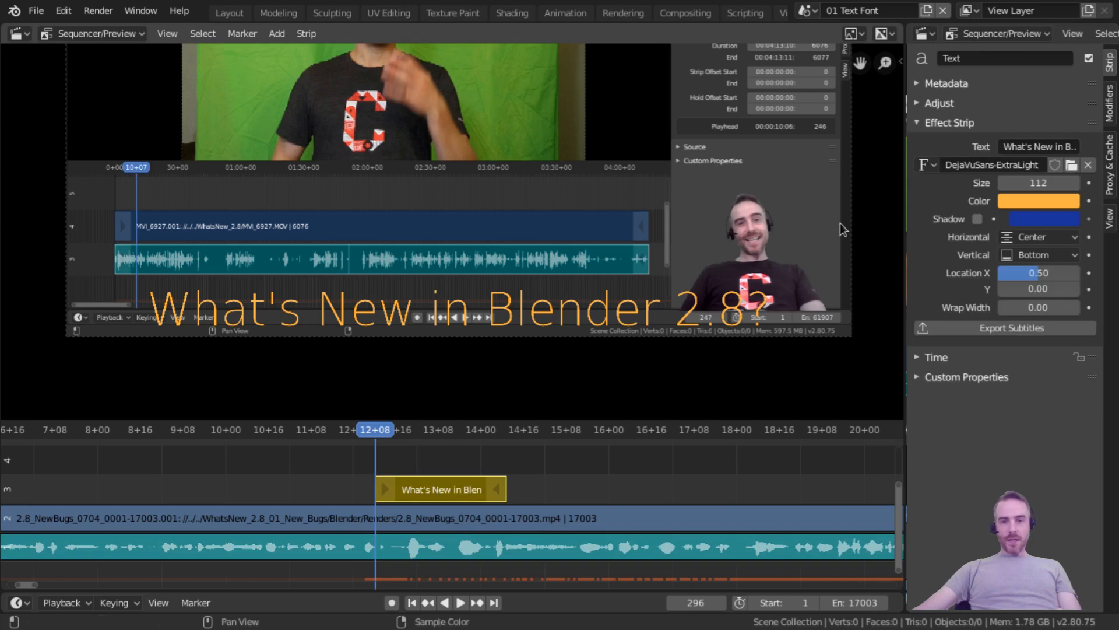
left_click(1035, 186)
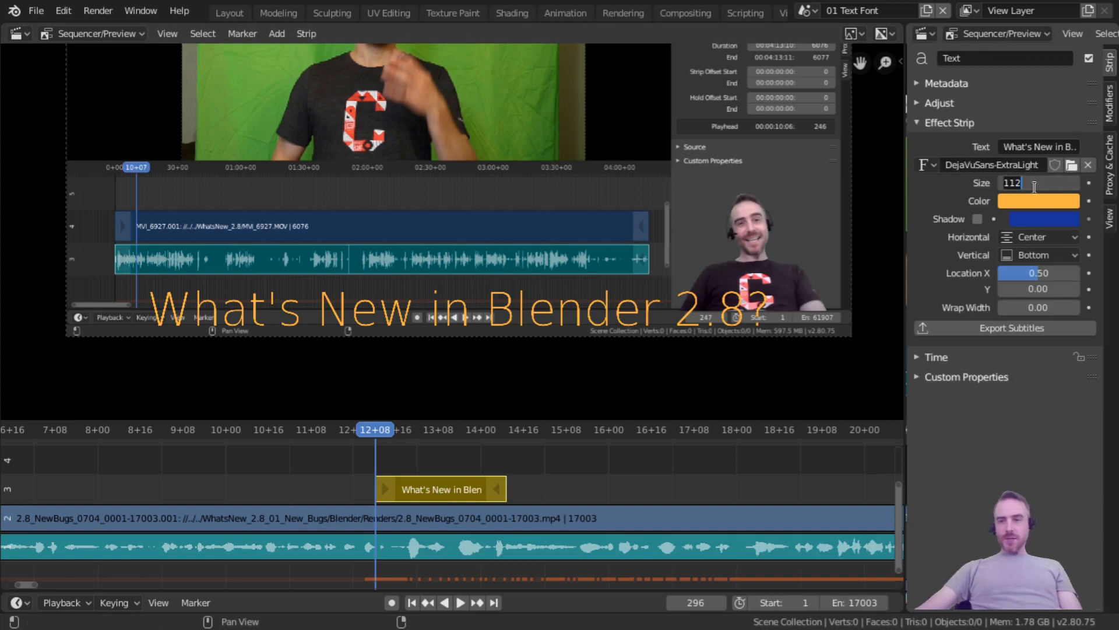
type("30")
key("Return")
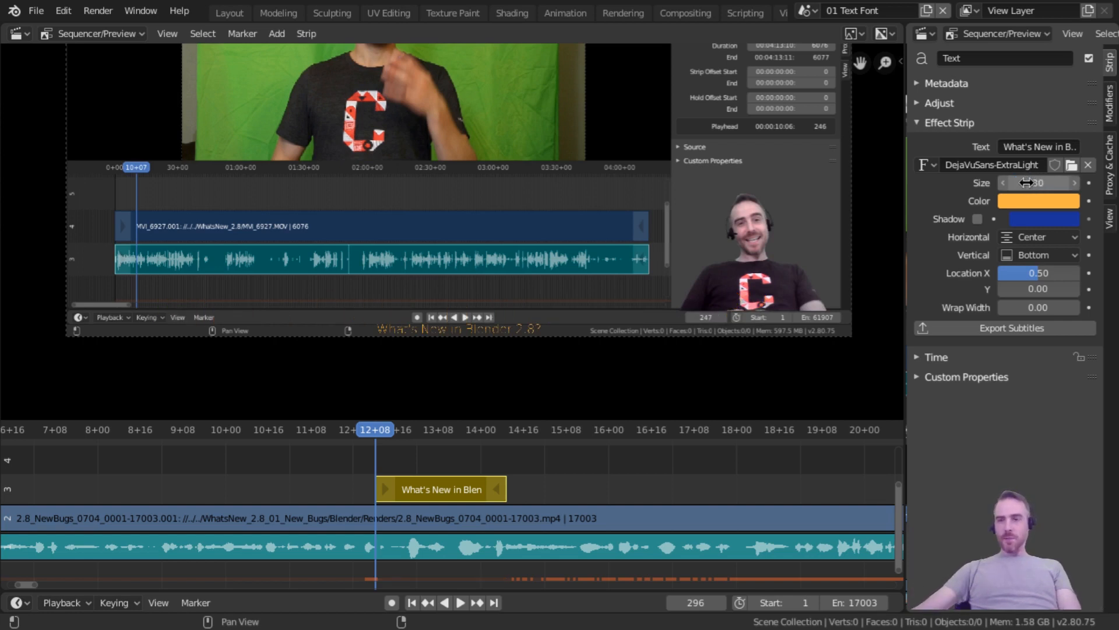
key("i")
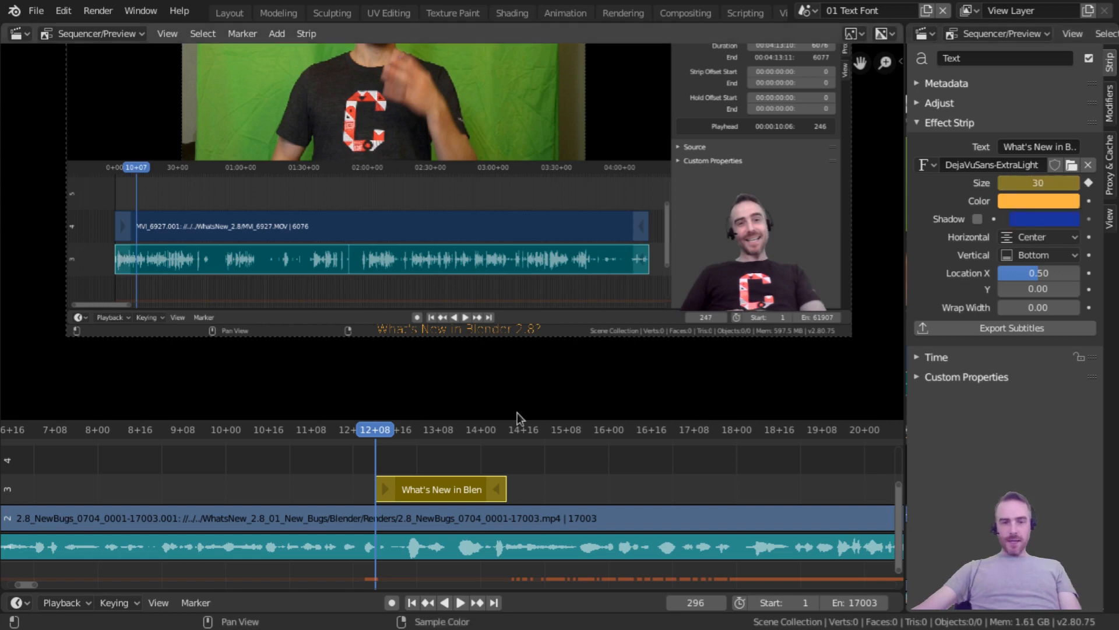
- At the title strip's last frame, 344, set its text size to 125 and keyframe the size
key("space")
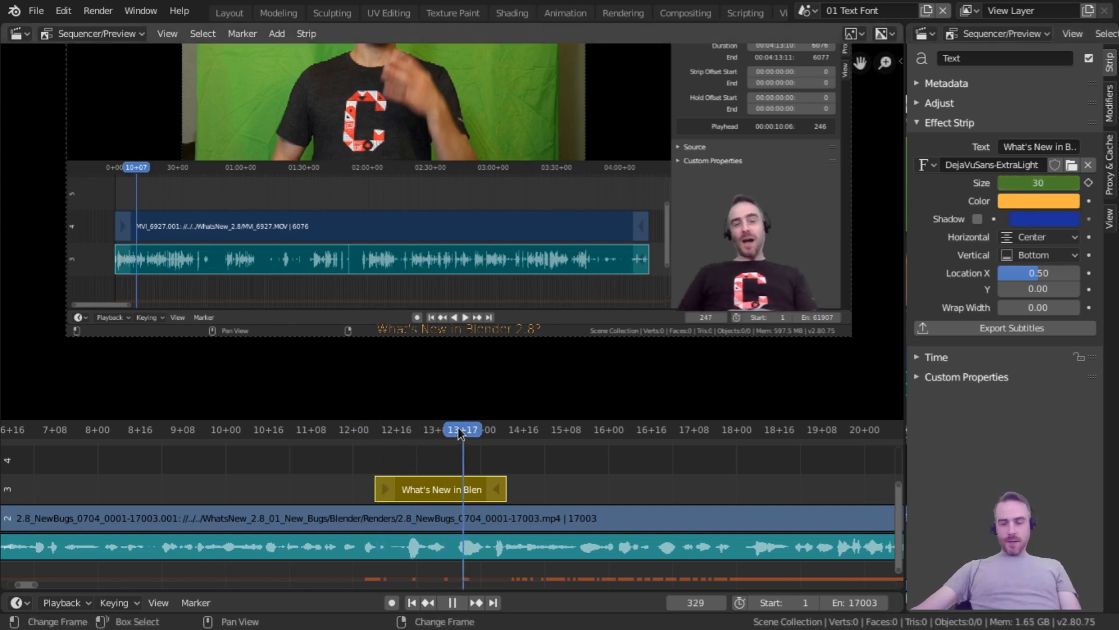
key("space")
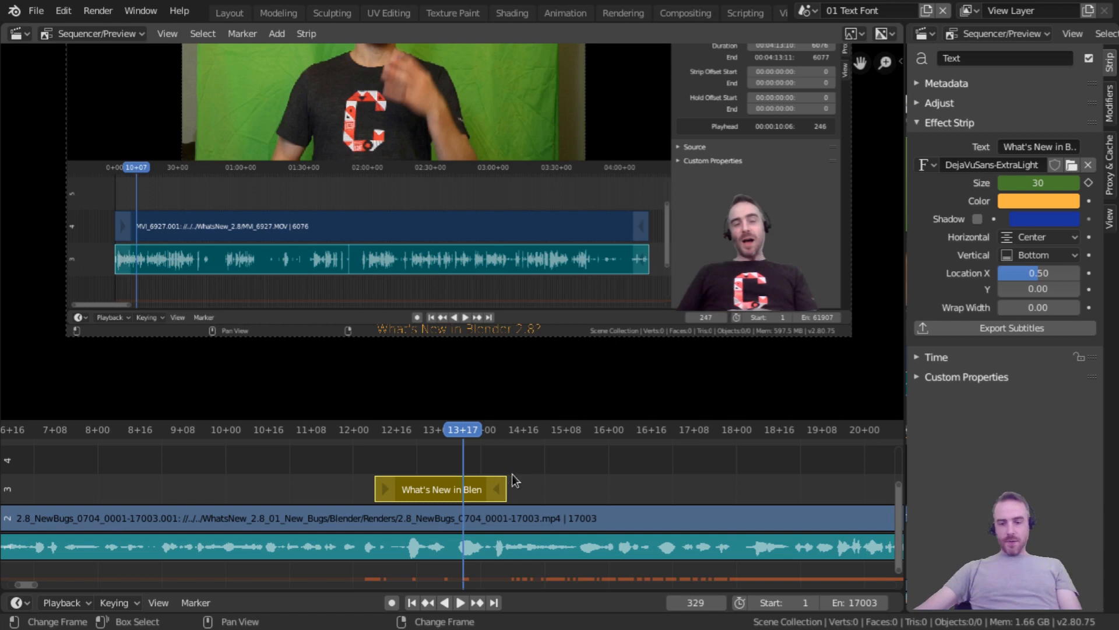
key("Page_Up")
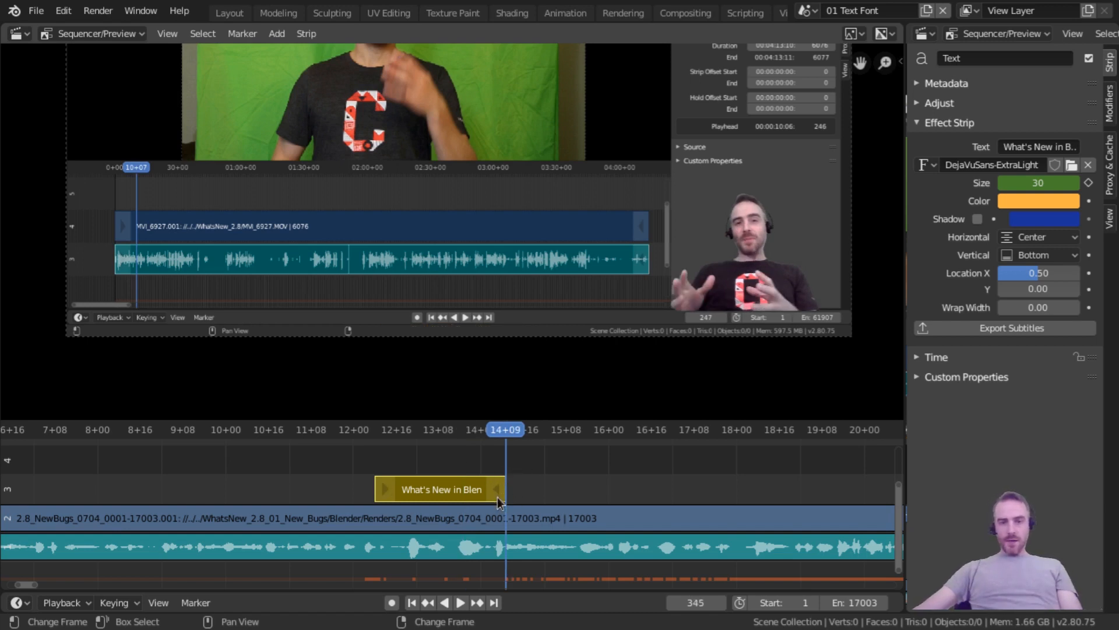
left_click_drag(1033, 184, 1044, 184)
key("Escape")
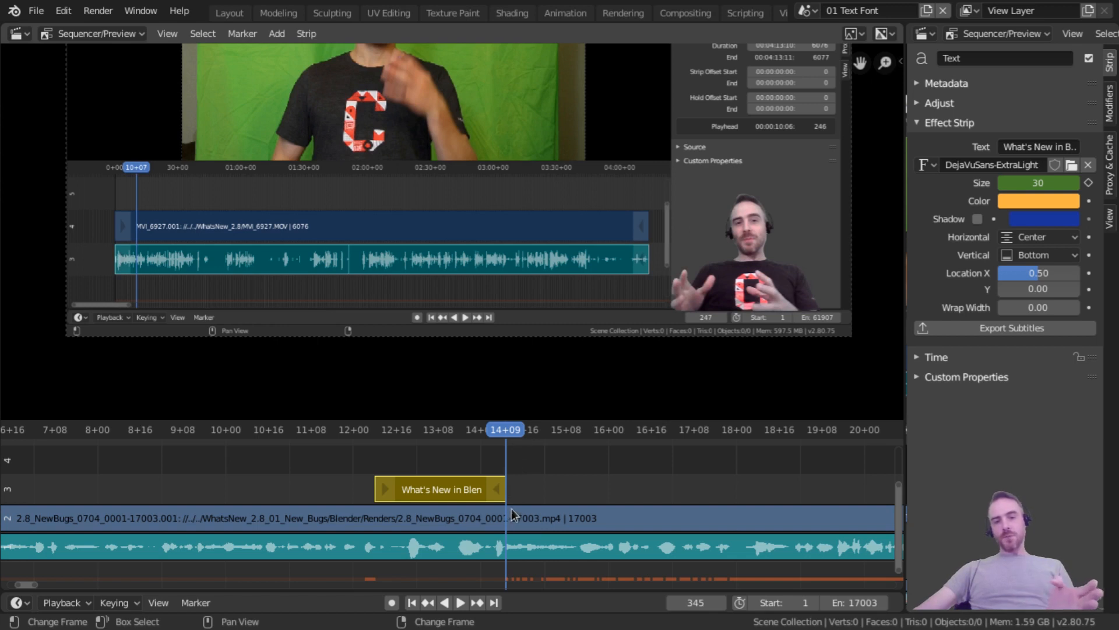
left_click(504, 472)
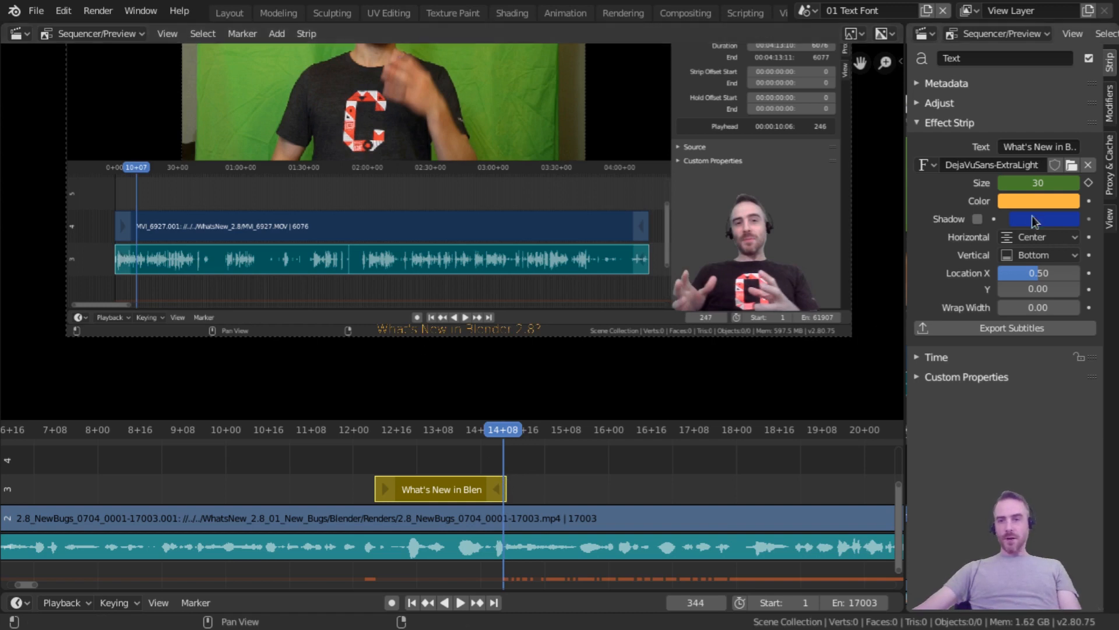
left_click_drag(1033, 182, 1099, 182)
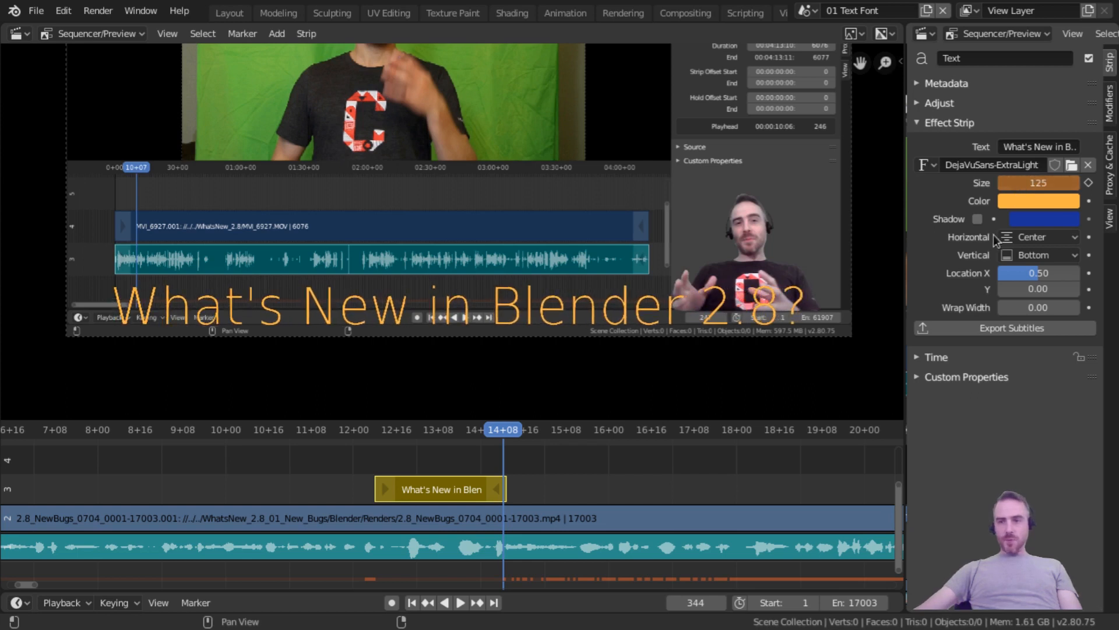
key("i")
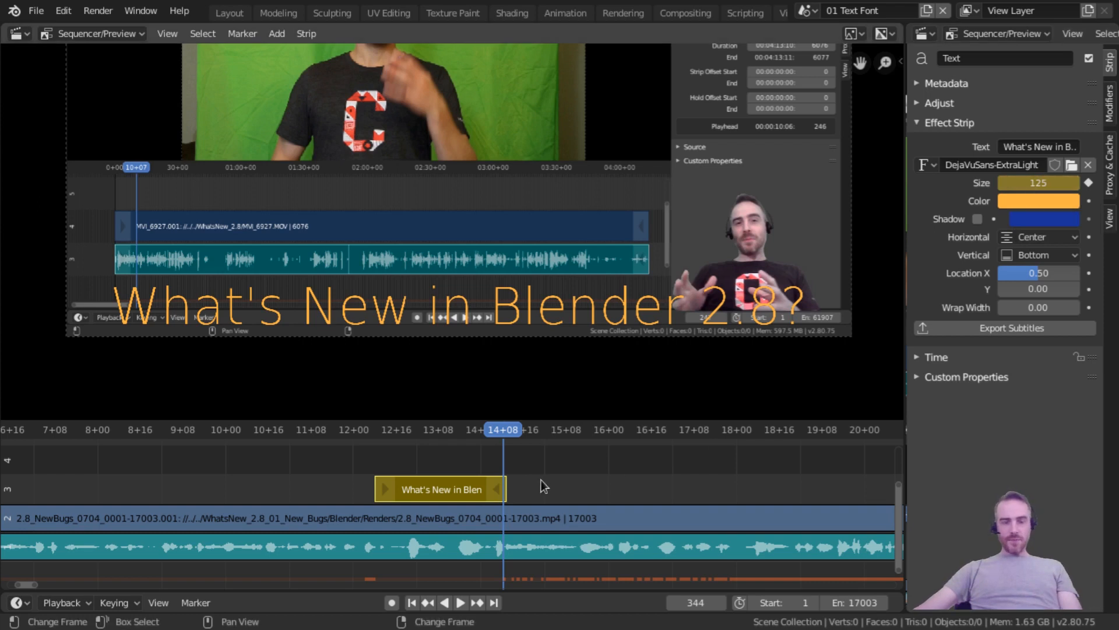
- Play the growing title twice from just before its strip to cache its frames, stopping the second run at frame 397
left_click(363, 457)
key("space")
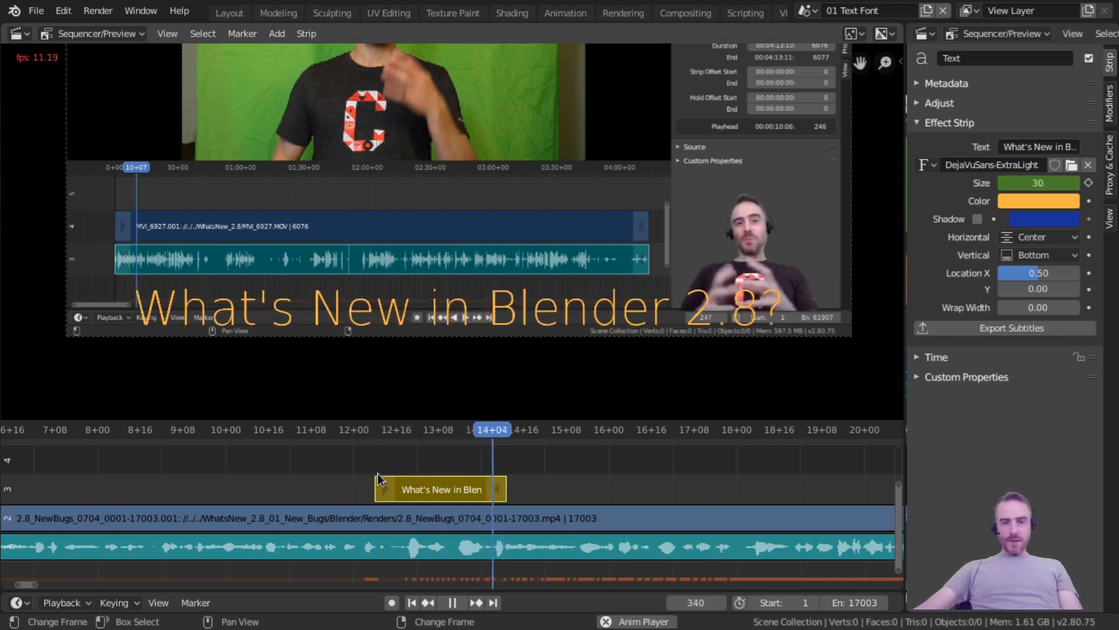
key("space")
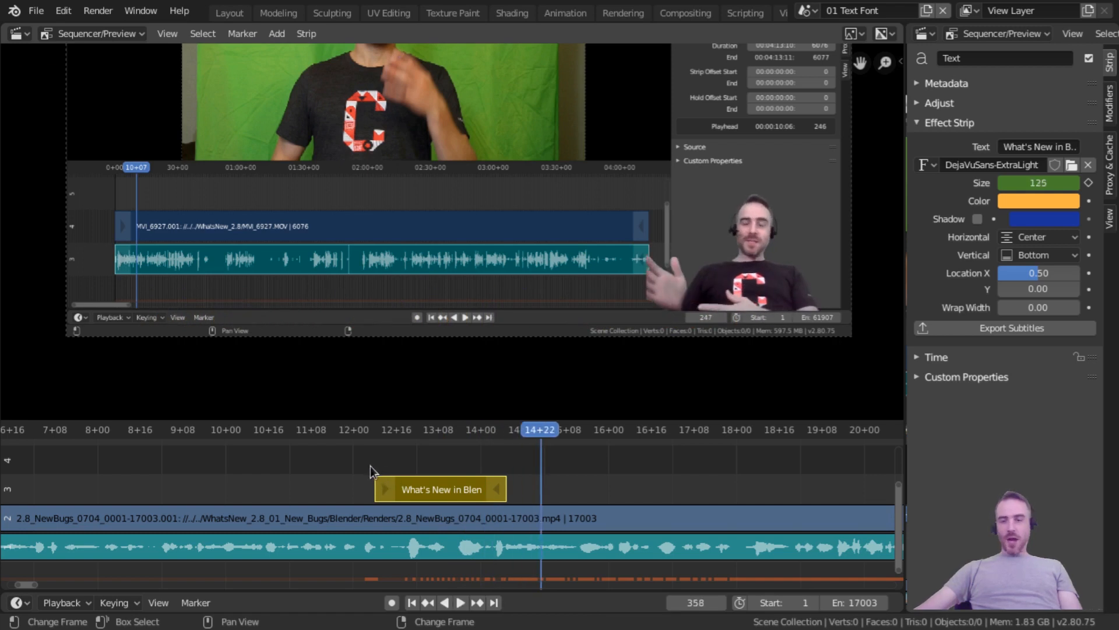
left_click(363, 460)
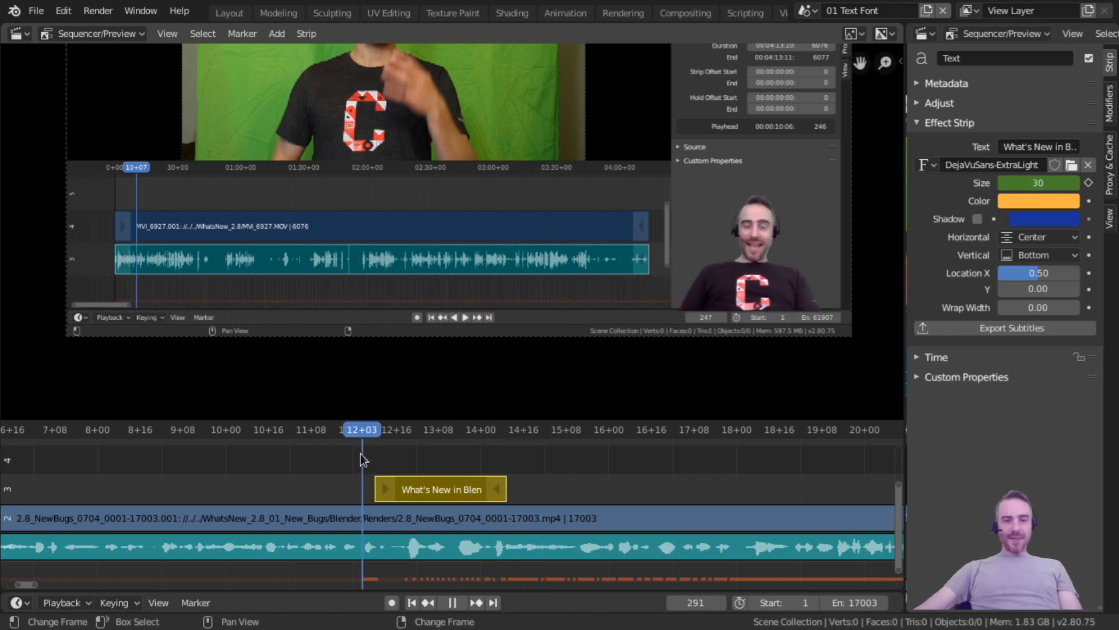
key("space")
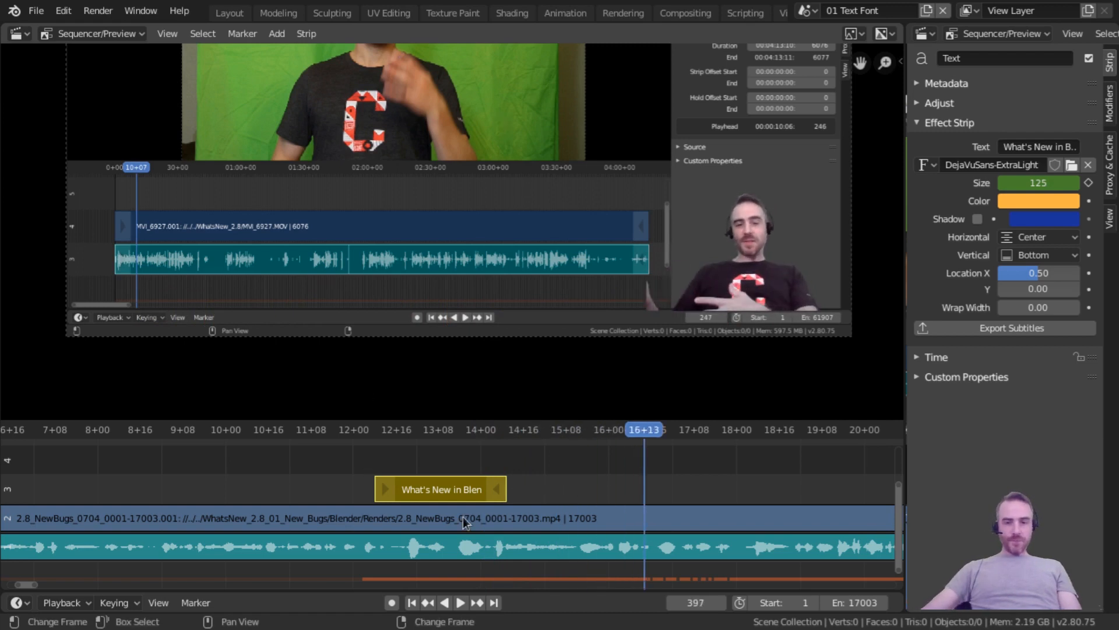
- Play on past frame 462, and replay the cached title animation from frame 293 to frame 366
key("space")
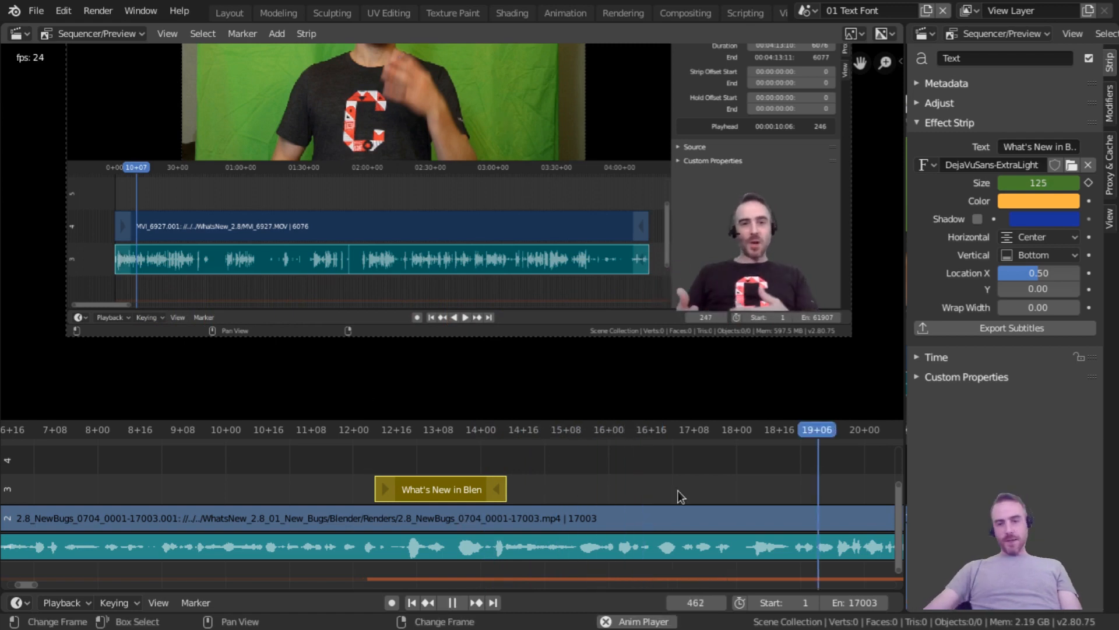
key("space")
middle_click_drag(681, 497, 626, 493, "ctrl")
right_click(364, 468)
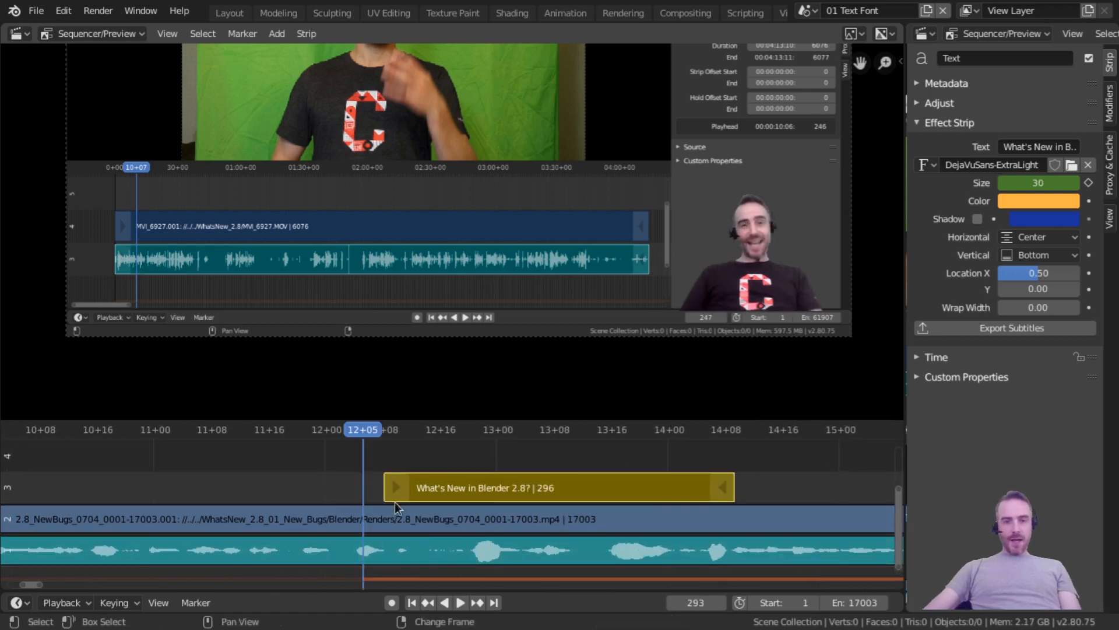
key("space")
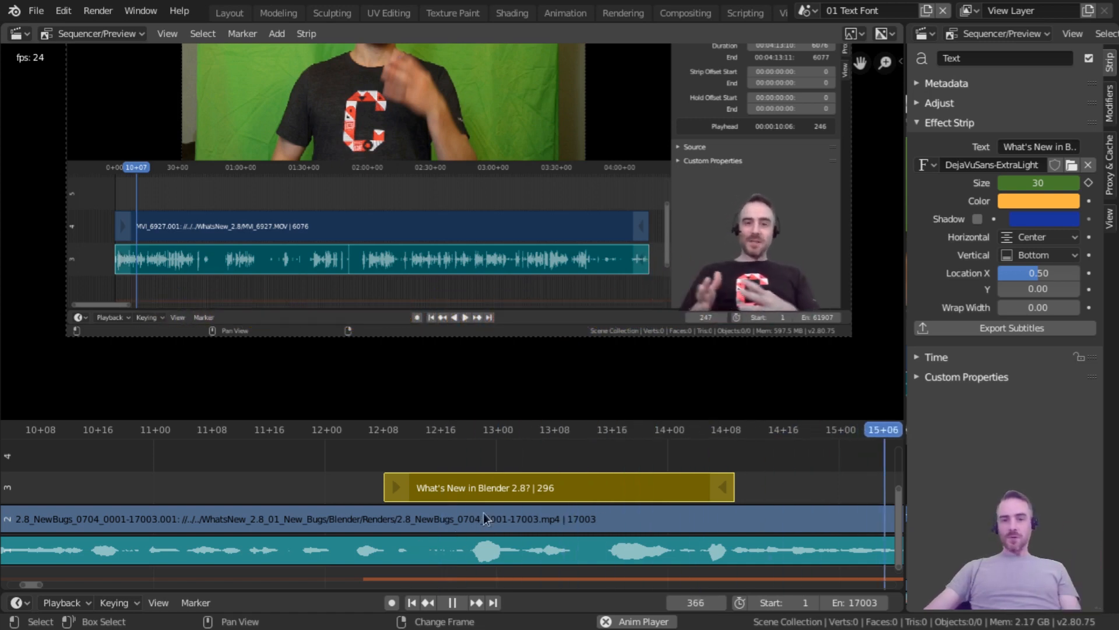
key("space")
middle_click_drag(748, 483, 372, 553, "ctrl")
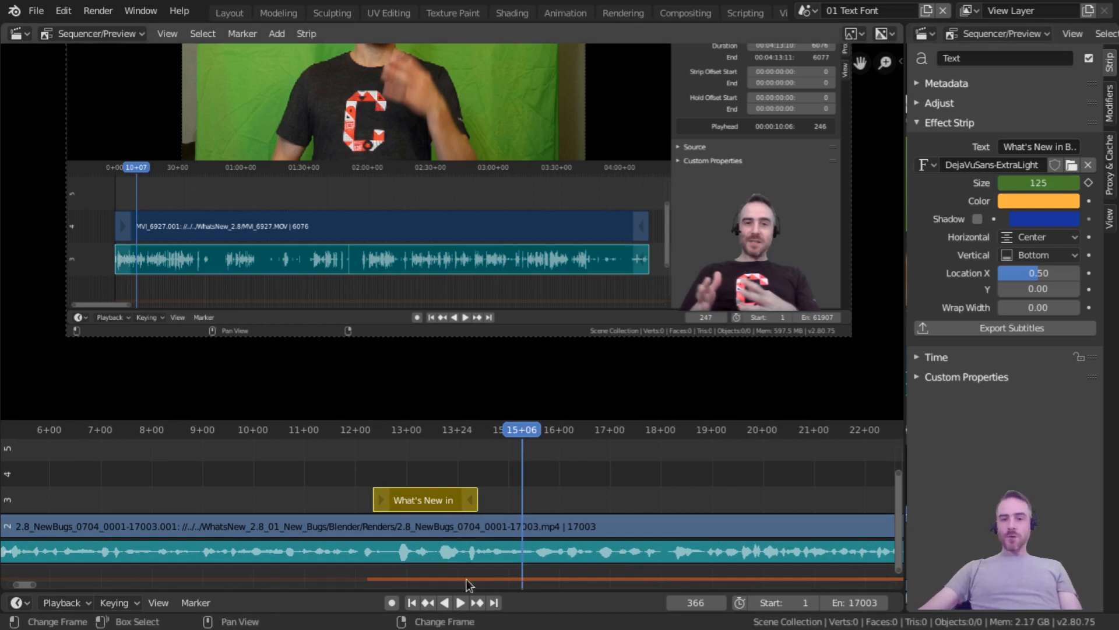
- Examine the sequencer's cache settings and its cache display options
left_click(1111, 185)
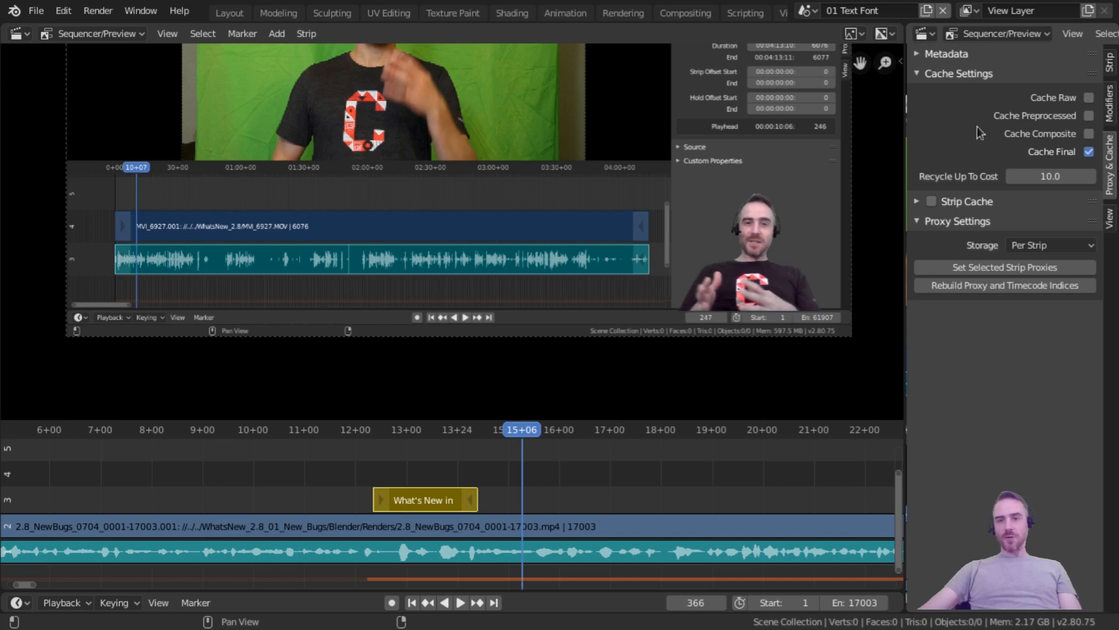
left_click(167, 34)
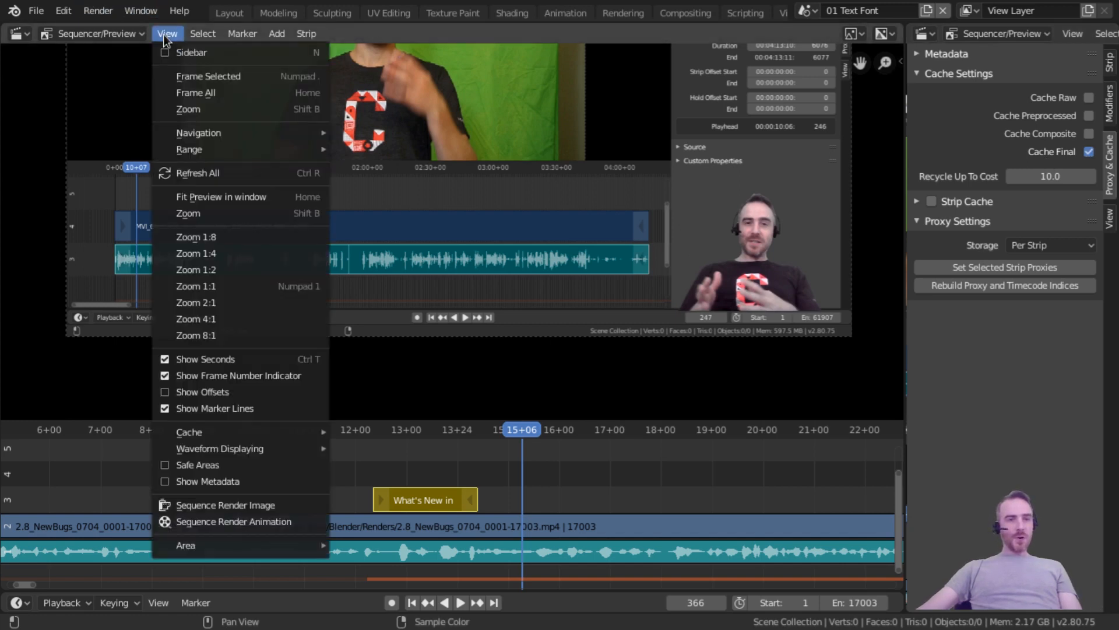
mouse_move(233, 432)
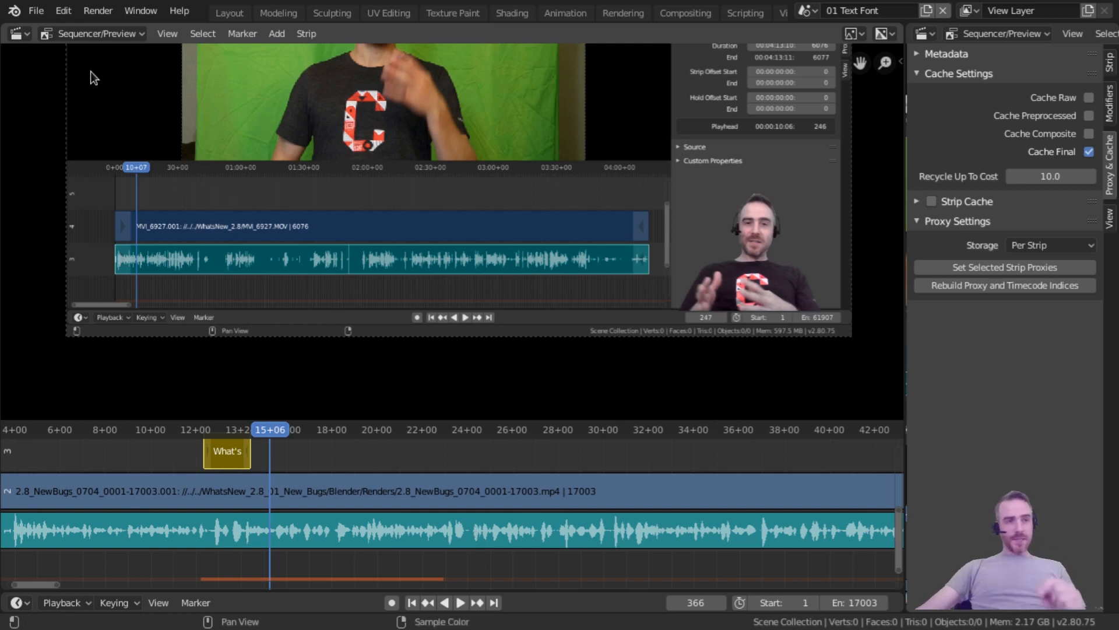
- Set the Sequencer Cache Limit to 128 in the system preferences, and close the preferences
left_click(63, 12)
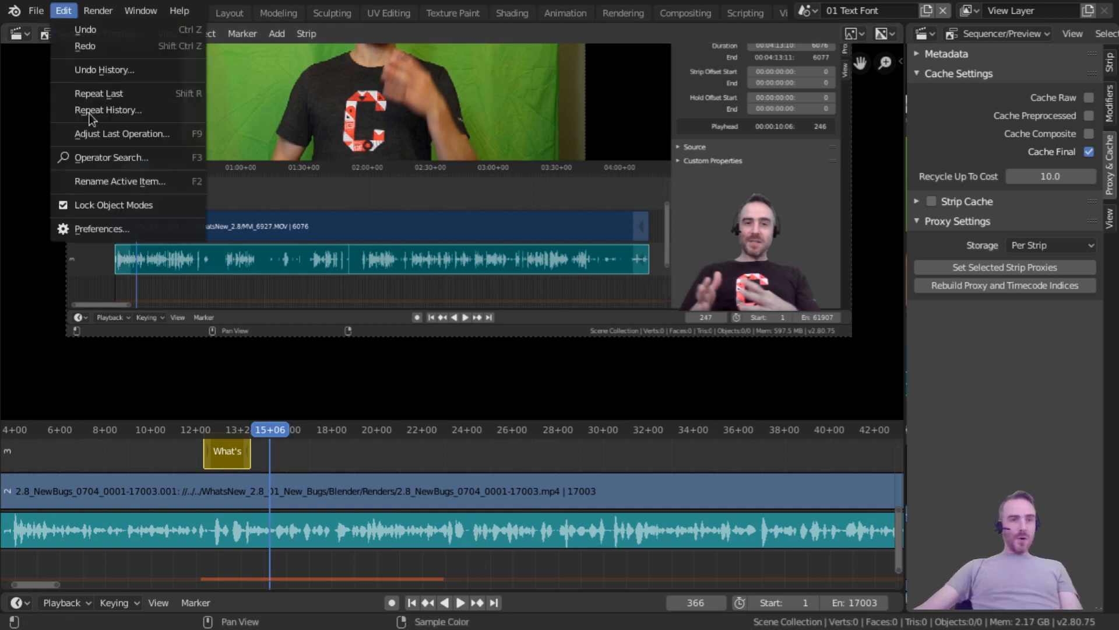
left_click(86, 230)
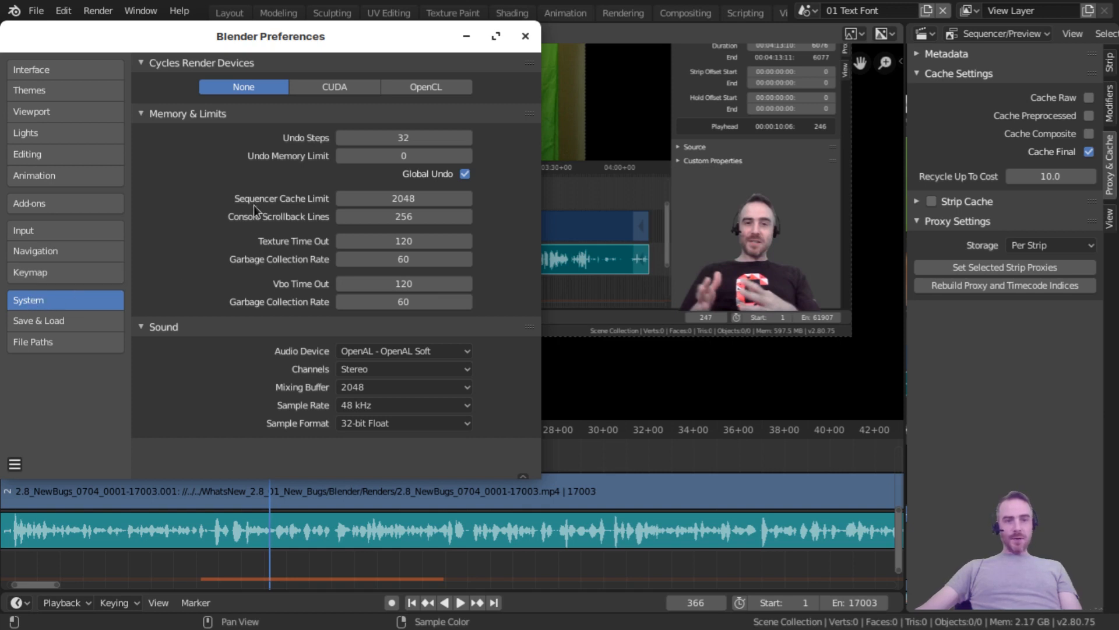
left_click(408, 198)
type("128")
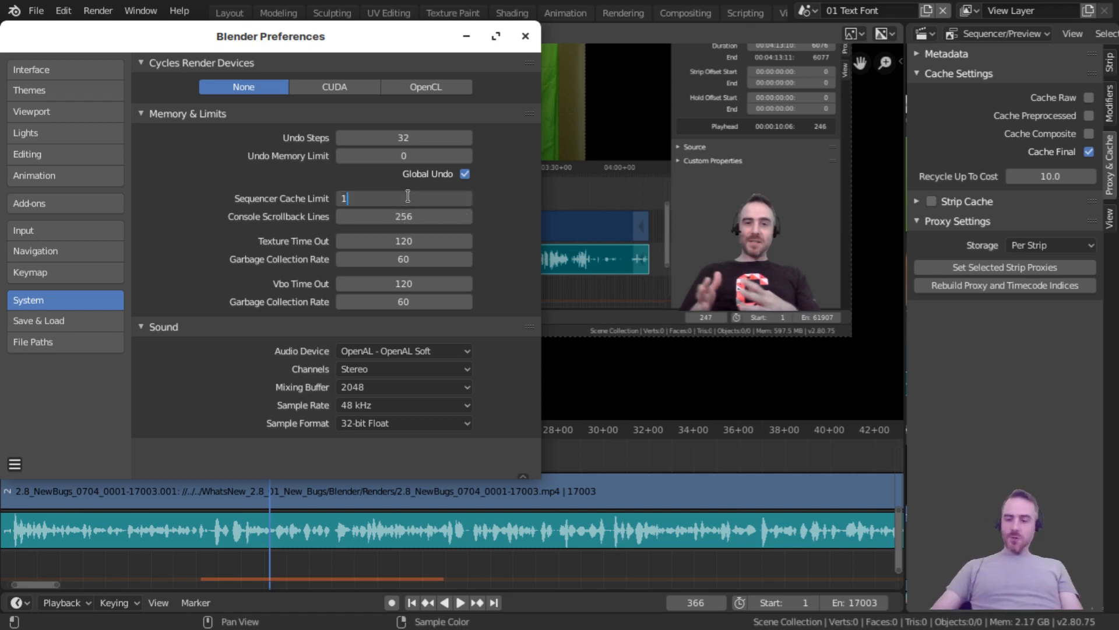
key("Return")
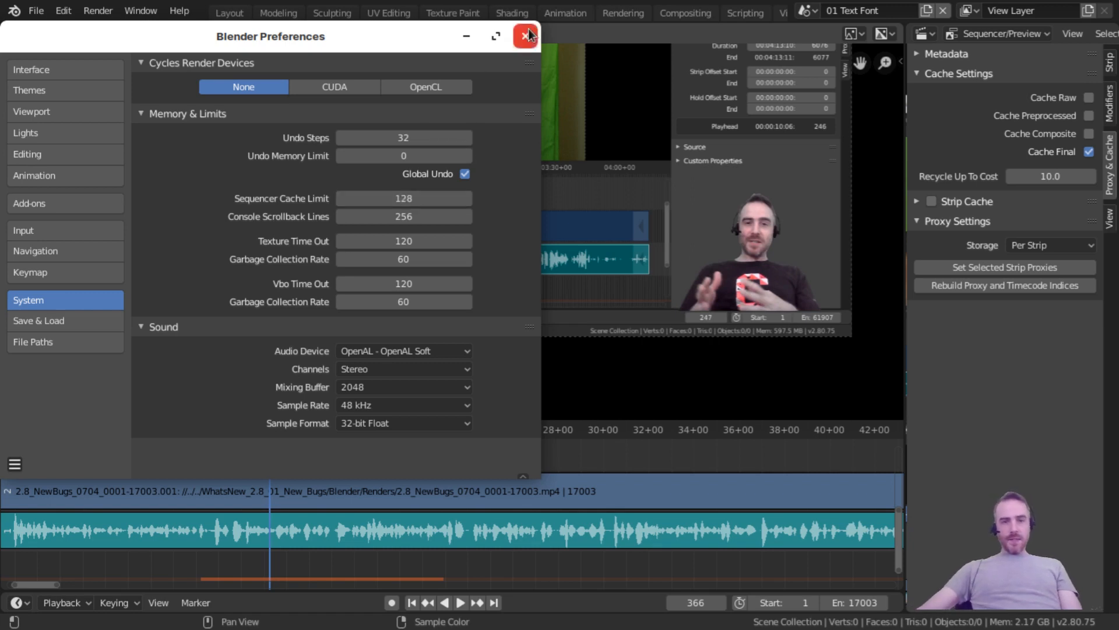
left_click(525, 36)
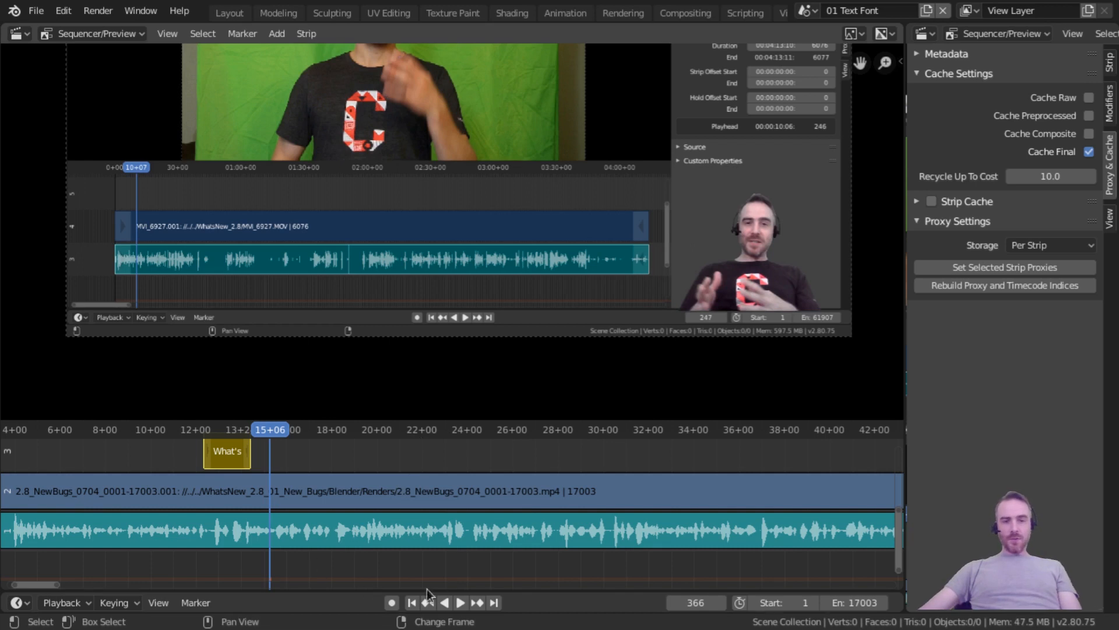
- Play the sequence from frame 366 to frame 458, and play on past frame 473 to examine how the limited cache recycles frames
middle_click_drag(316, 563, 403, 483)
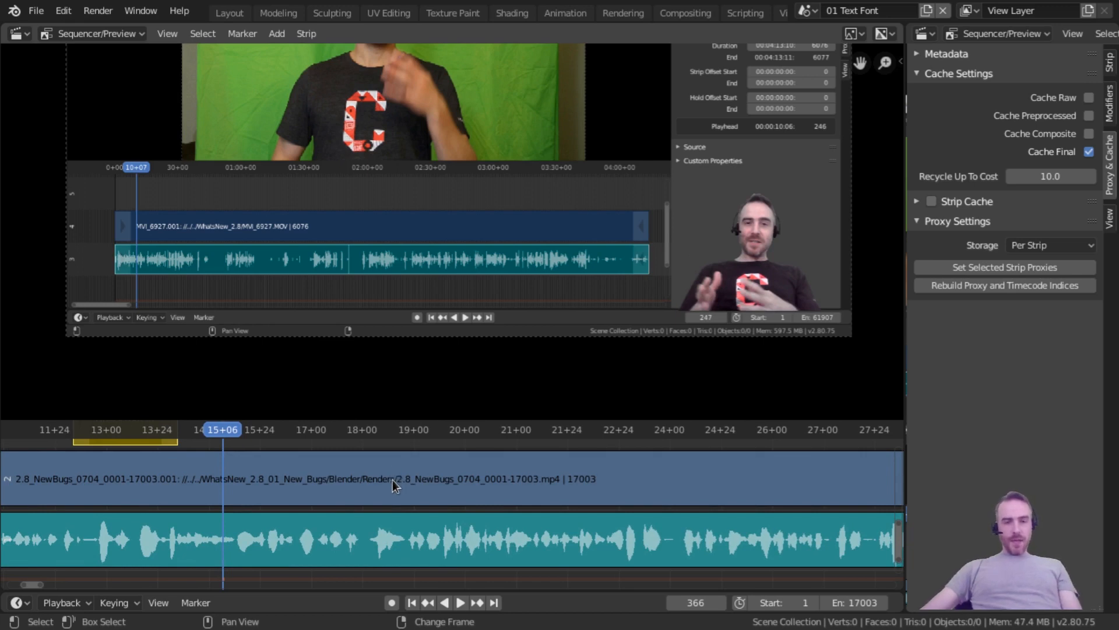
key("space")
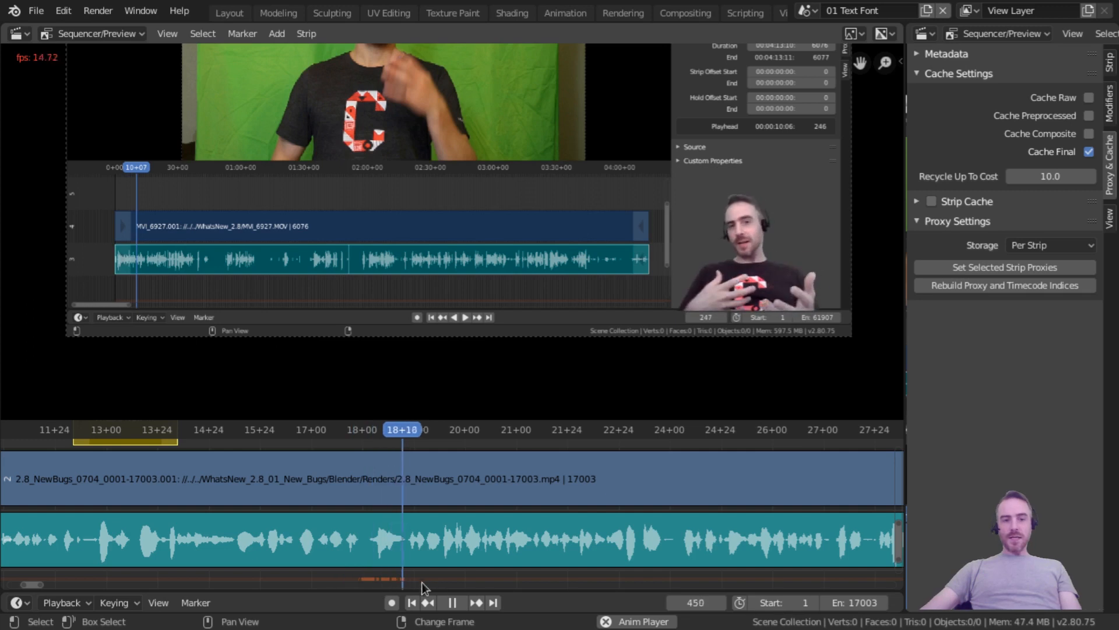
key("space")
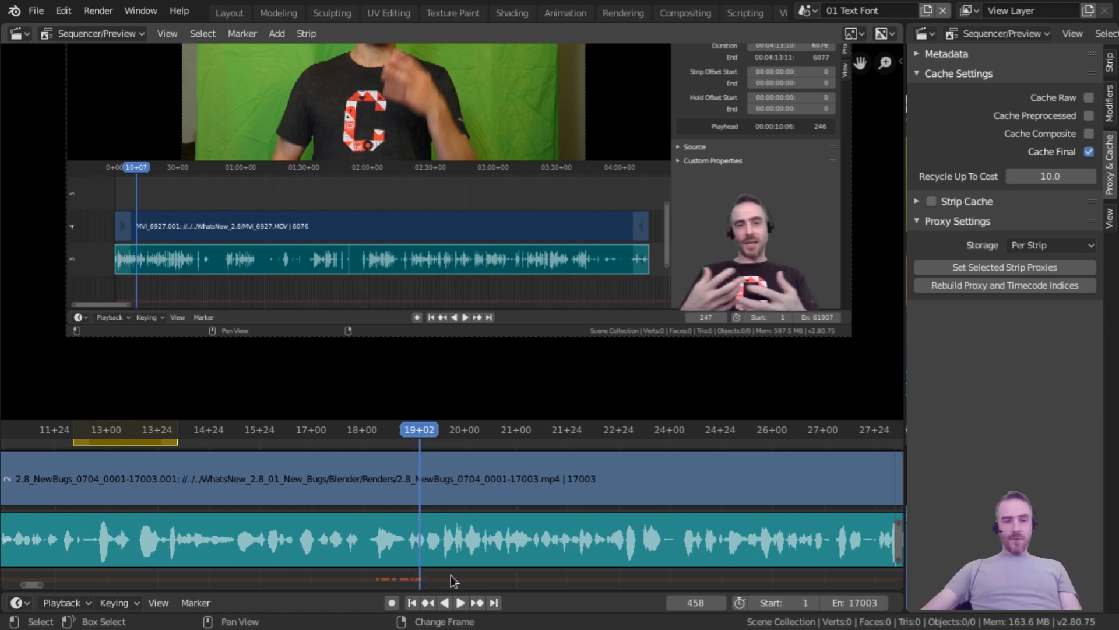
scroll(449, 575, "up", 6)
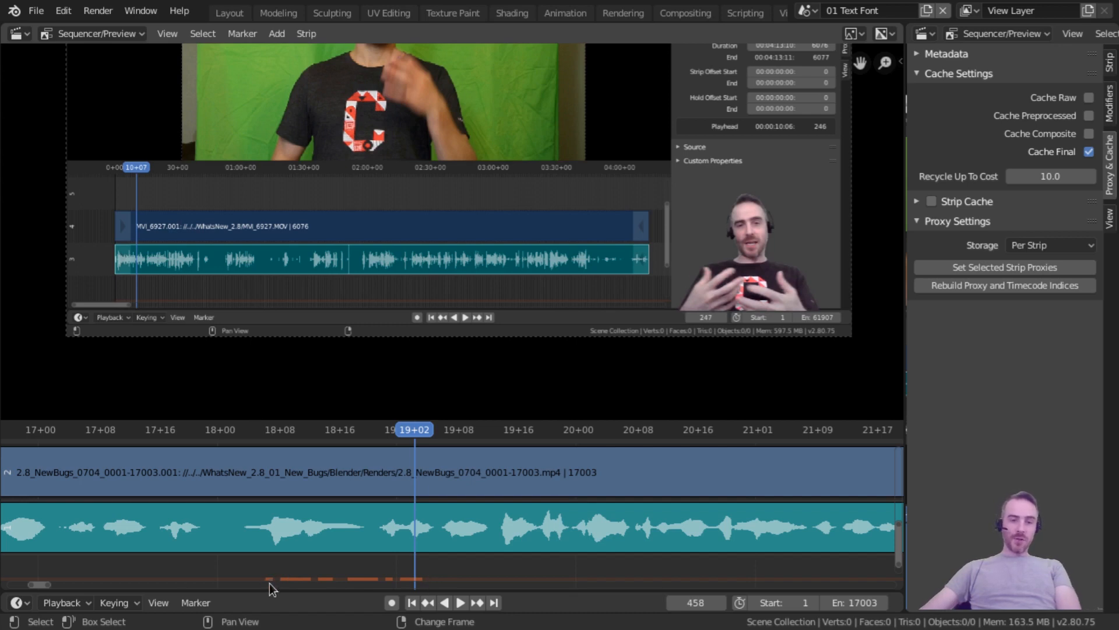
key("space")
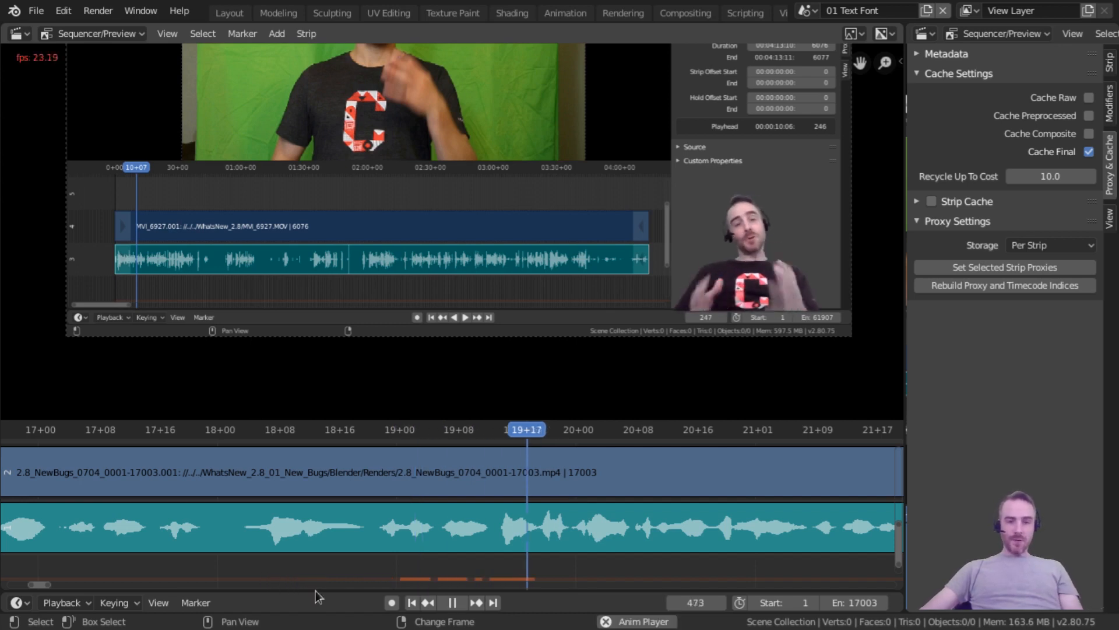
key("space")
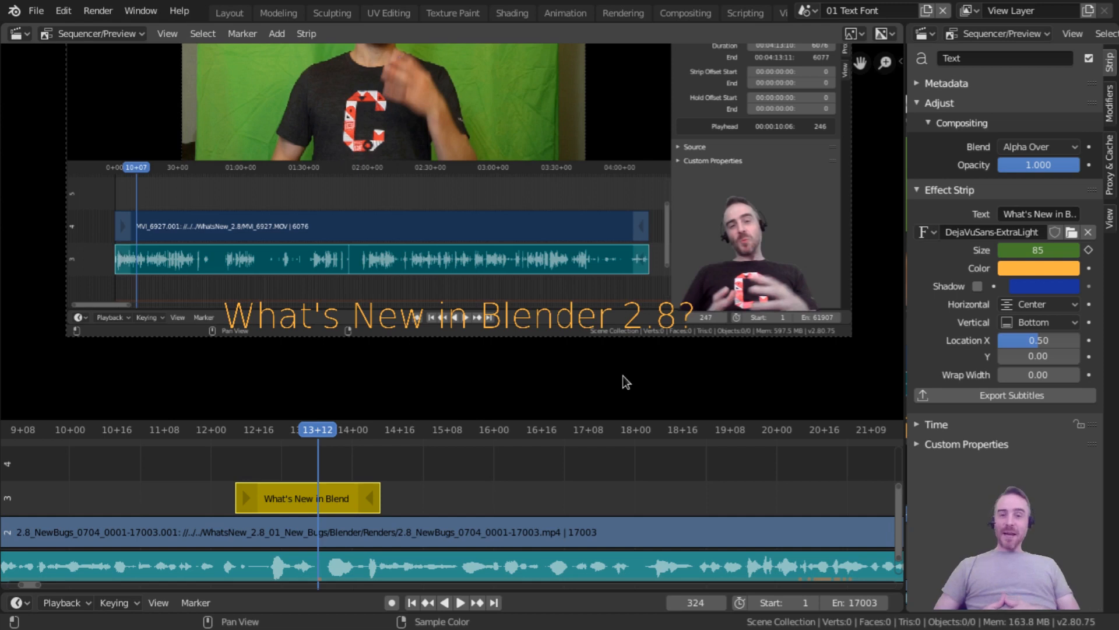
- Add a new text strip at frame 365 and set its text size to 174
middle_click_drag(325, 444, 376, 437)
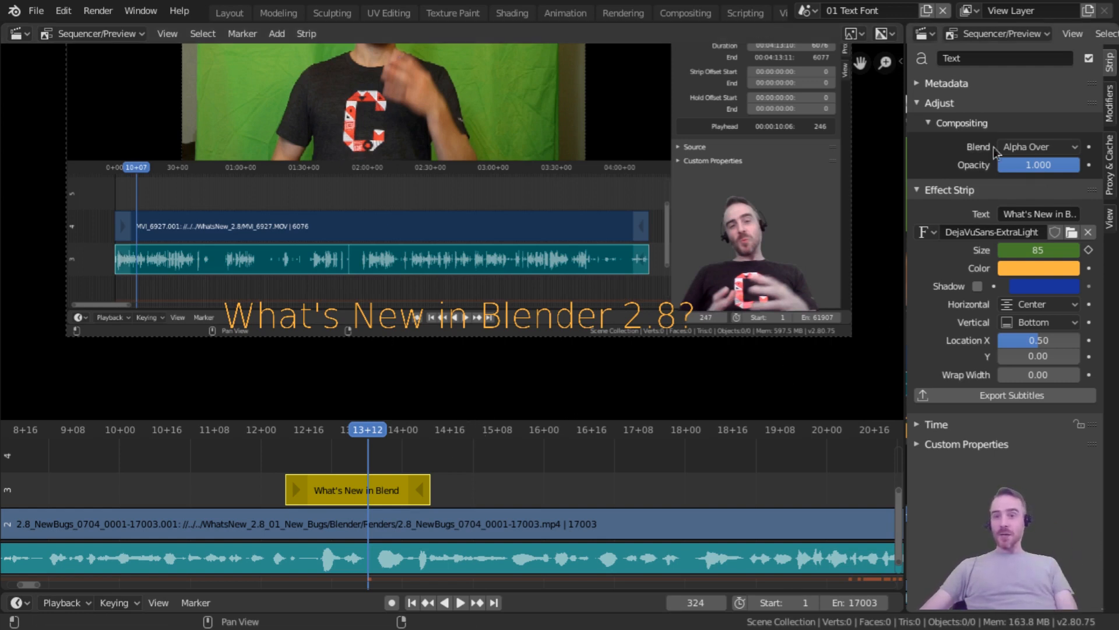
middle_click_drag(432, 472, 368, 486)
right_click(424, 483)
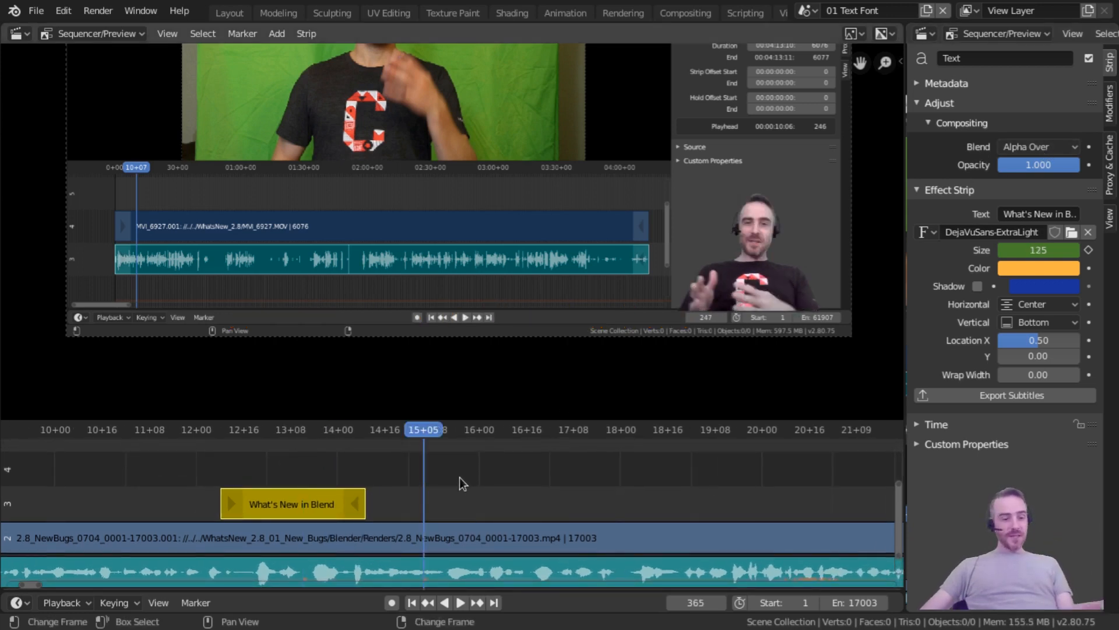
key("shift+a")
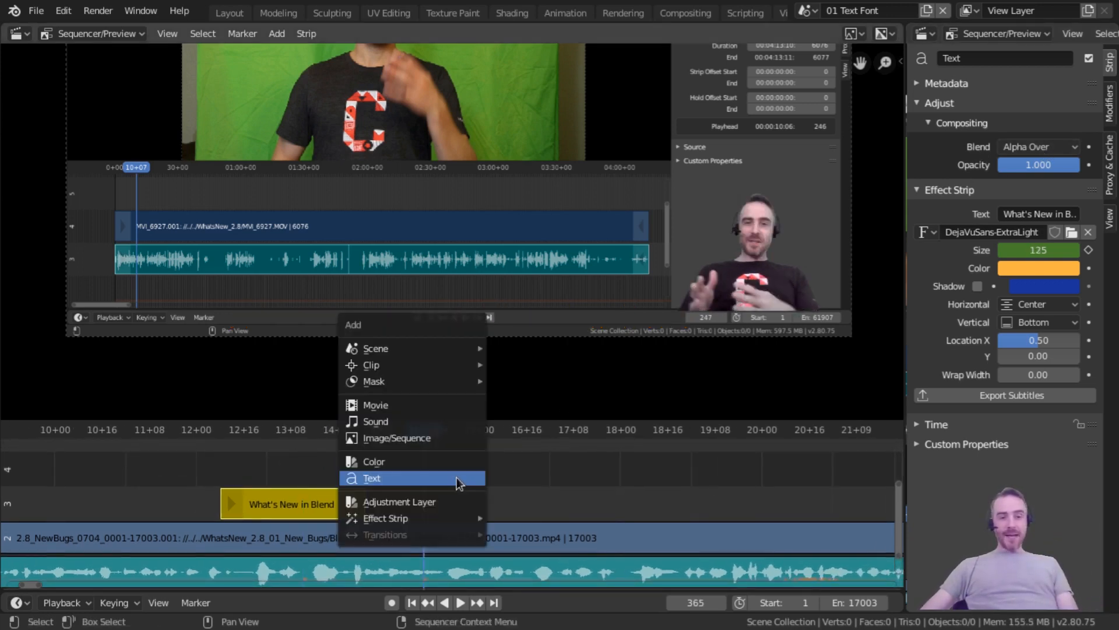
left_click(420, 479)
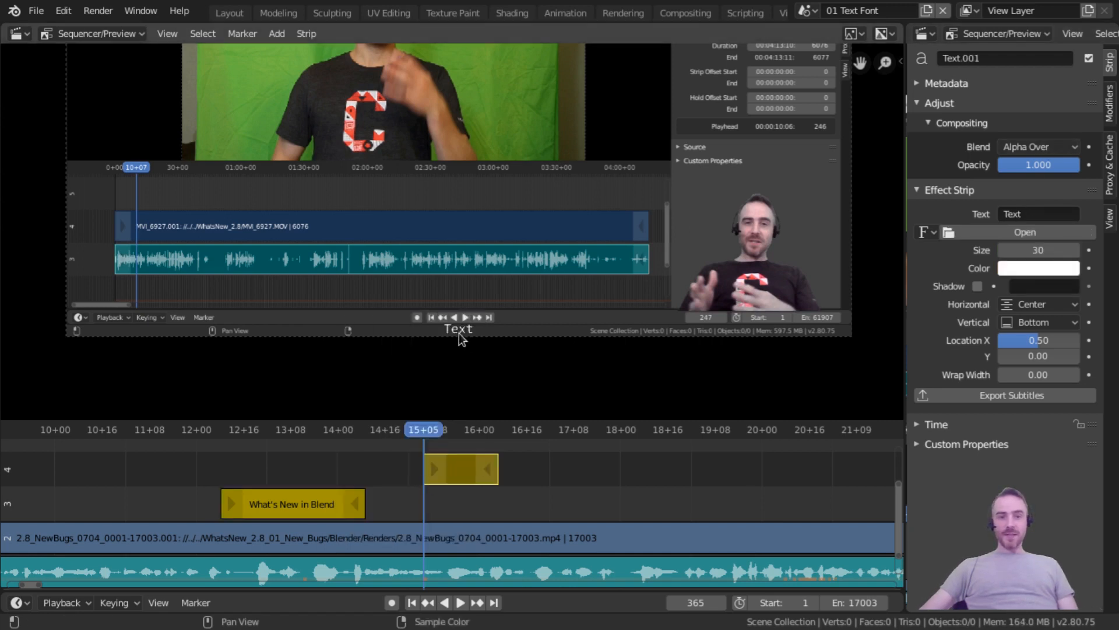
left_click_drag(1038, 250, 1096, 250)
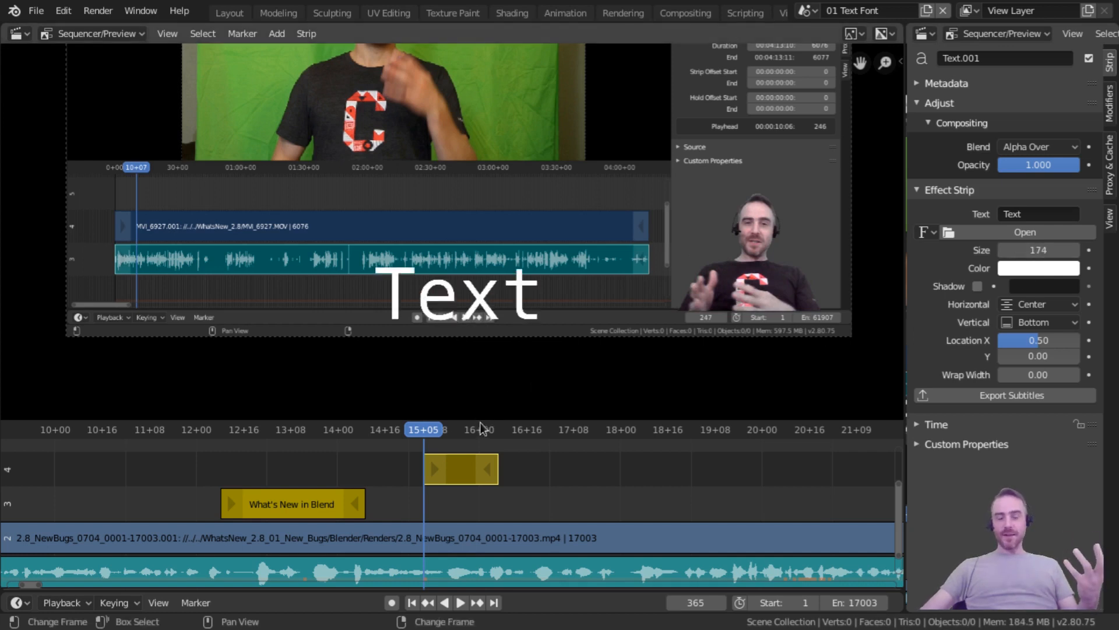
- Add the image Logo_Border_Title_Anim_0250.png as an image strip at frame 399
middle_click_drag(499, 475, 444, 487)
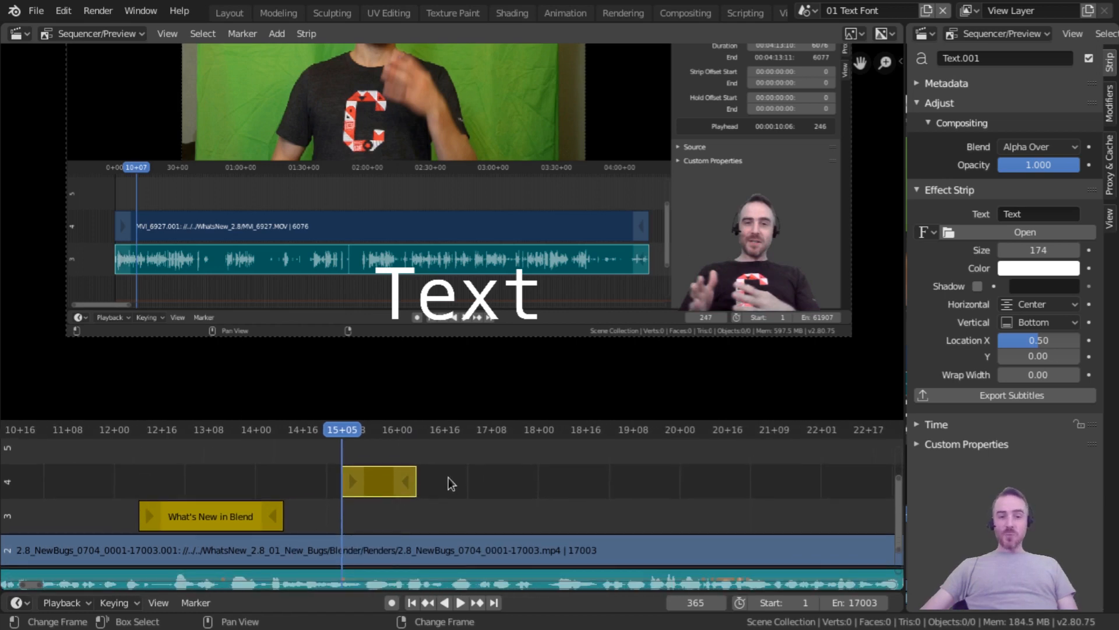
left_click(444, 484)
key("shift+a")
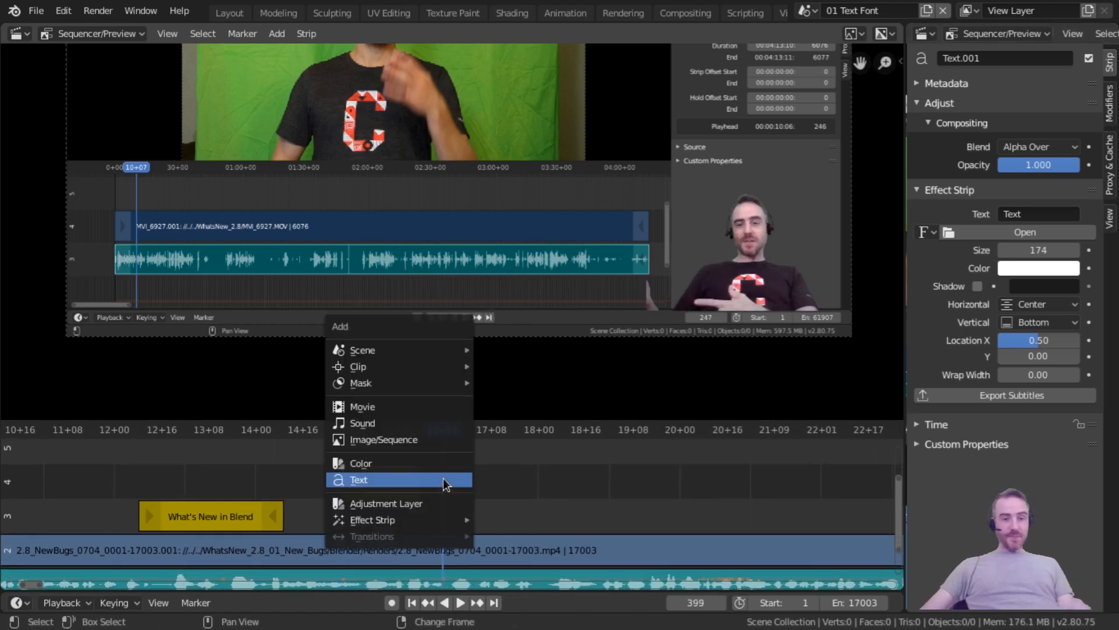
left_click(376, 439)
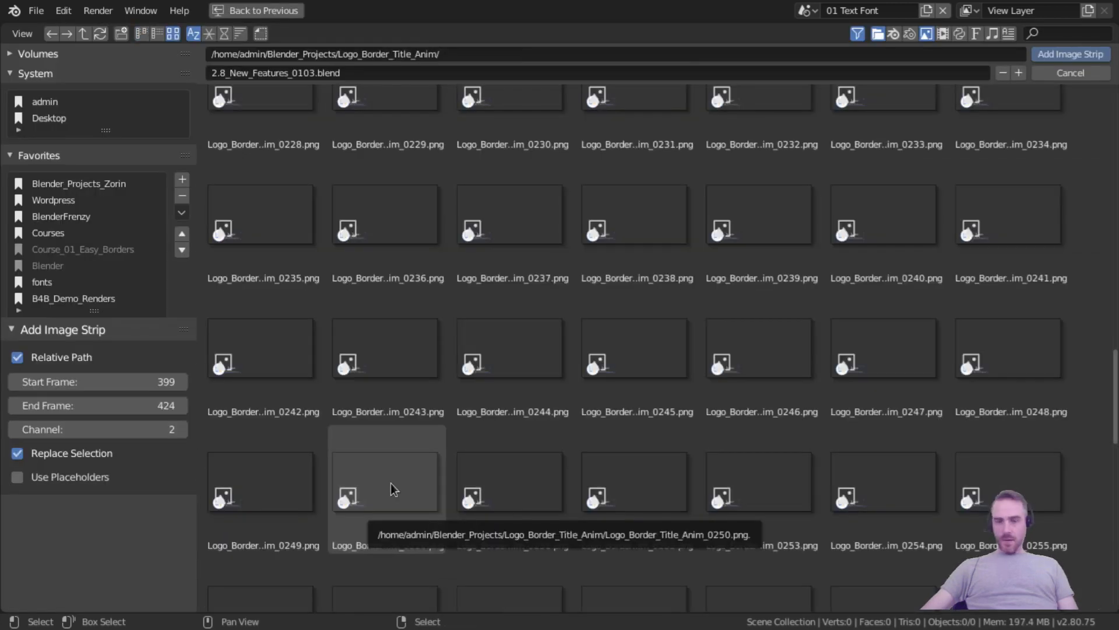
left_click(392, 489)
double_click(391, 489)
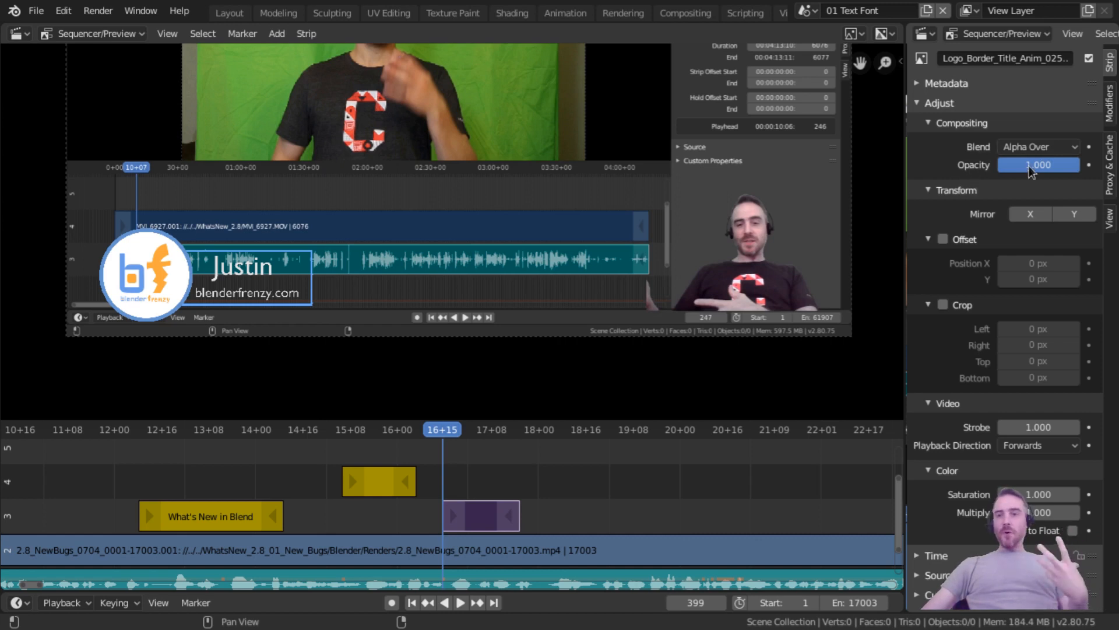
- Try the Replace and Over Drop blend modes on the logo image strip, and return it to Alpha Over
left_click(1027, 147)
left_click(933, 167)
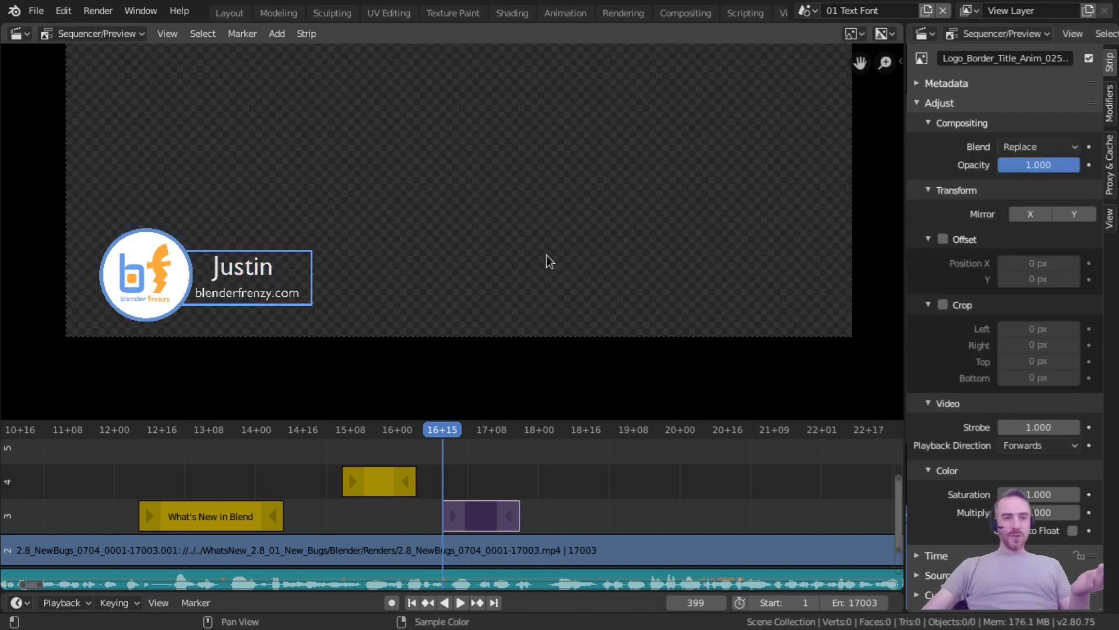
left_click(1040, 150)
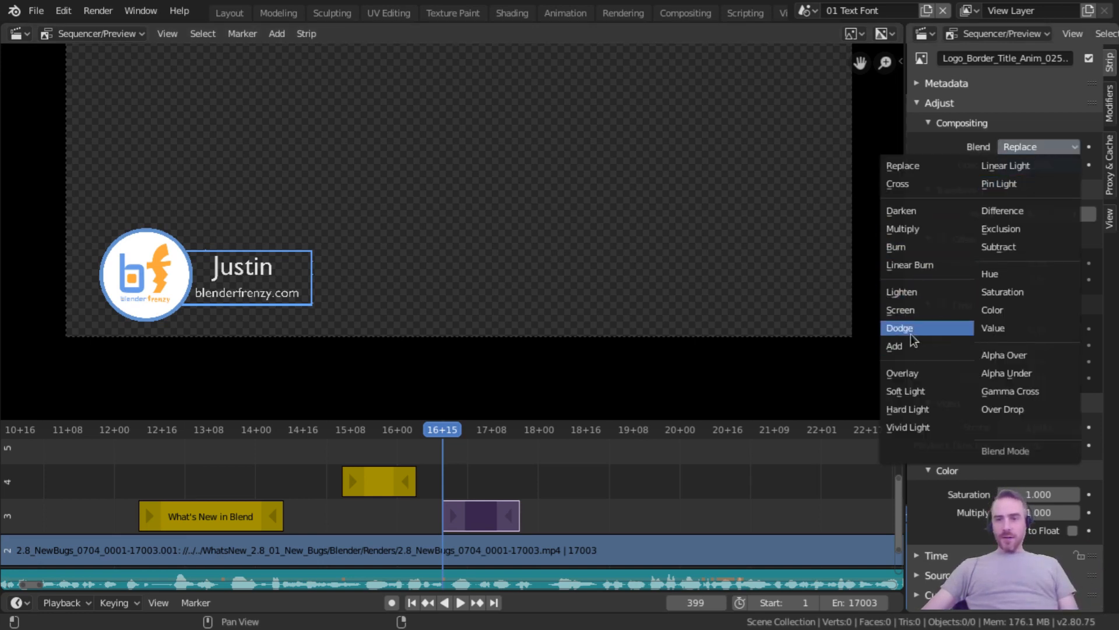
left_click(1004, 408)
left_click(1070, 151)
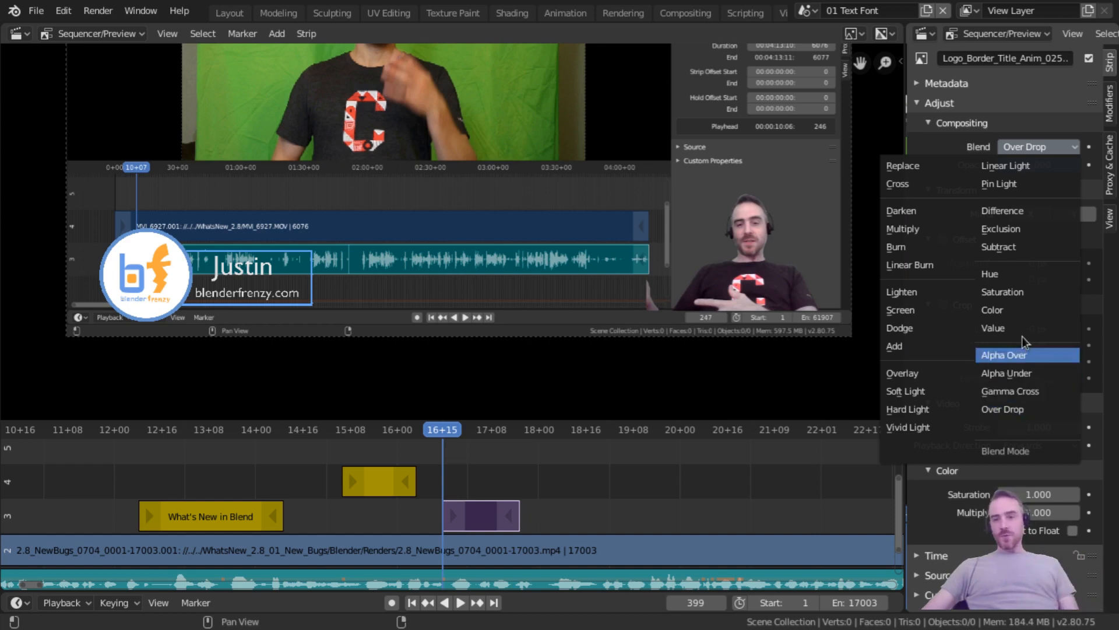
left_click(1025, 355)
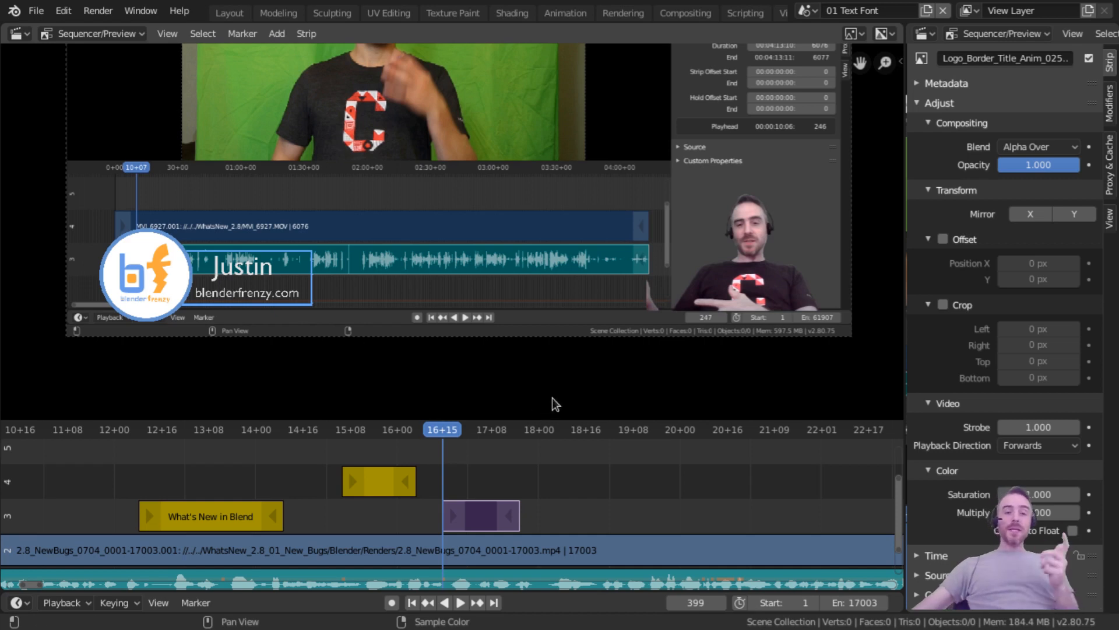
- Move the plain text strip to start at frame 399 above the logo strip, and stack the title strip over both on channel 5
left_click(384, 488)
key("g")
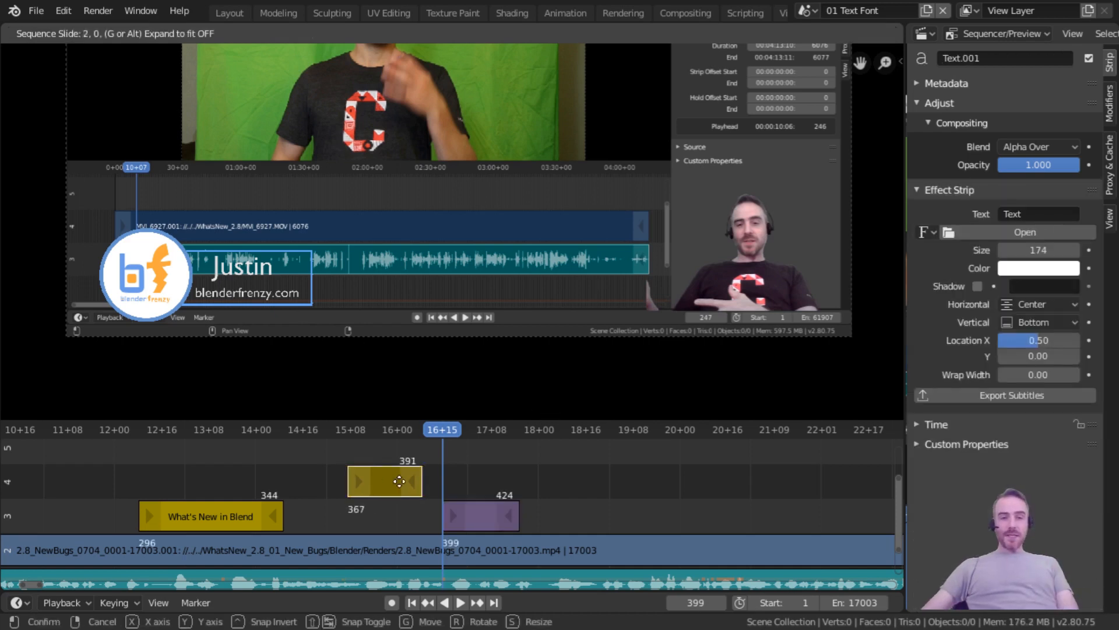
left_click(472, 480)
left_click(237, 516)
middle_click_drag(236, 516, 209, 534)
left_click_drag(210, 534, 497, 453)
key("g")
left_click(465, 472)
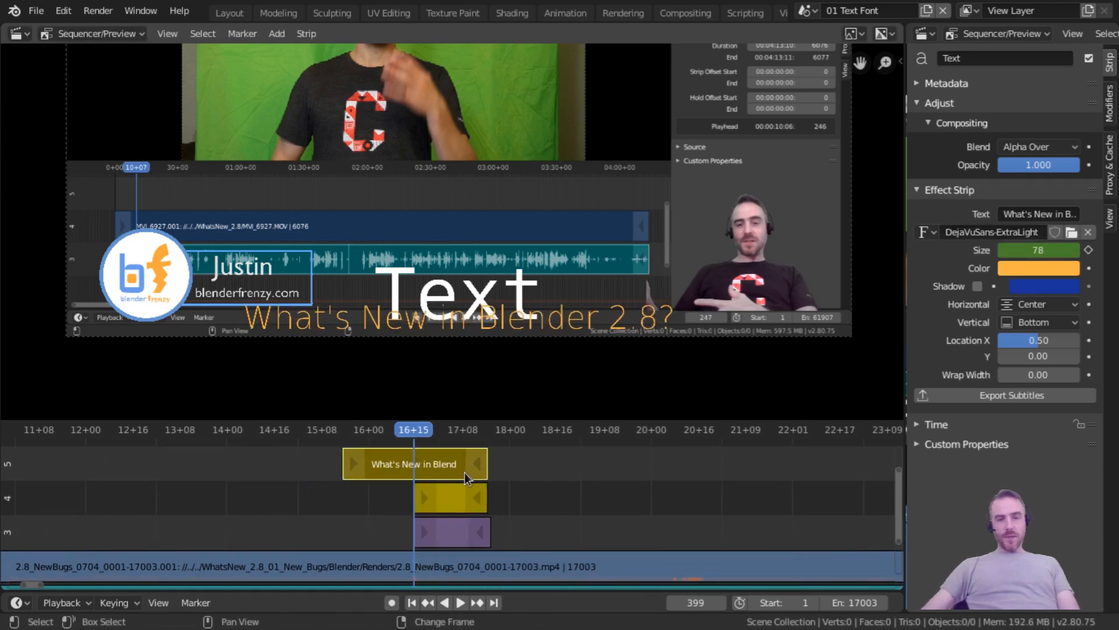
- Group the title, text and logo strips into a meta strip, and set its blend mode to Alpha Over
middle_click_drag(465, 473, 472, 489, "ctrl")
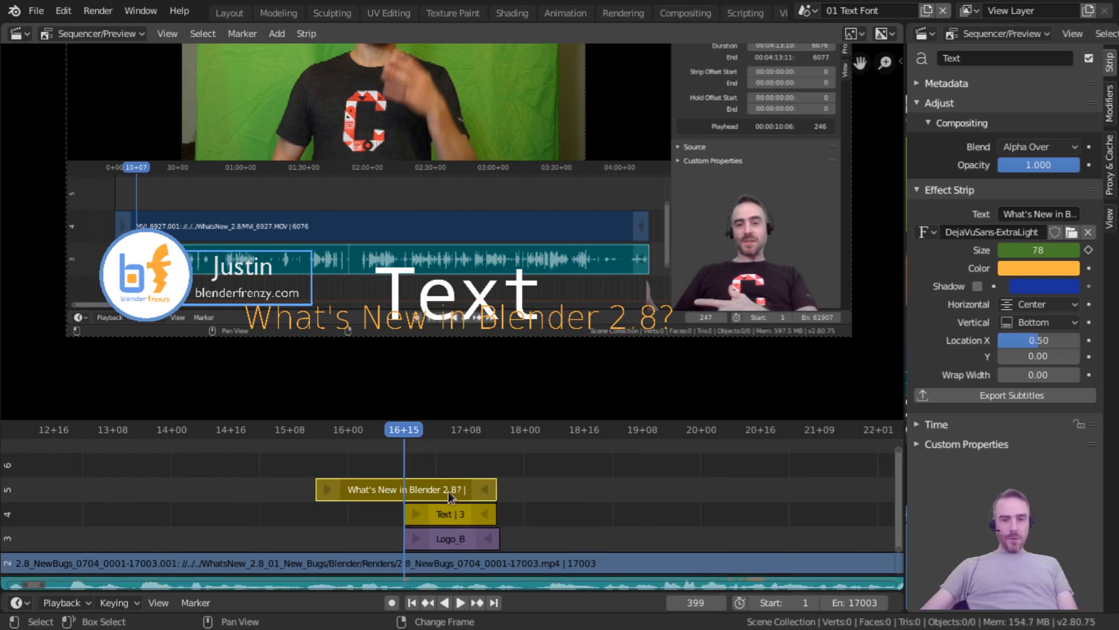
left_click(449, 515)
left_click(454, 541)
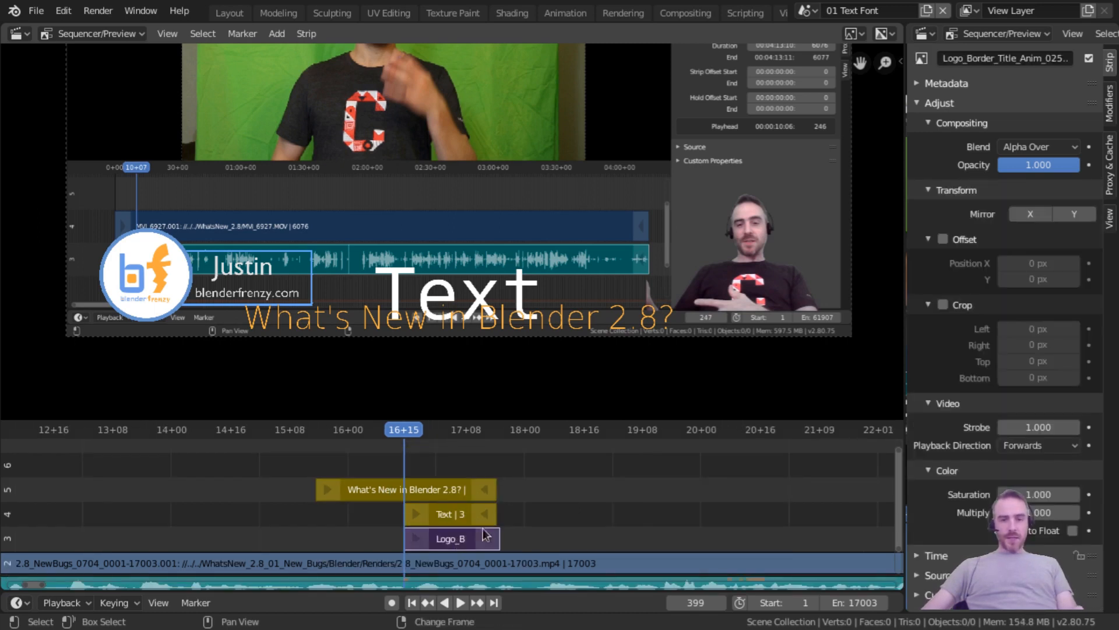
key("ctrl+g")
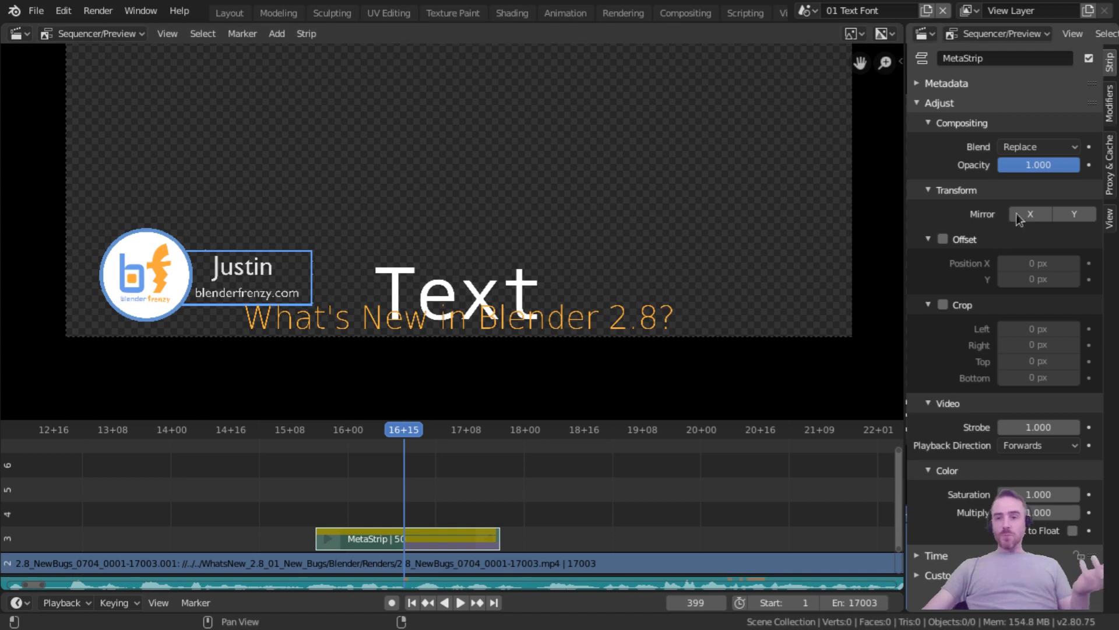
left_click(1047, 148)
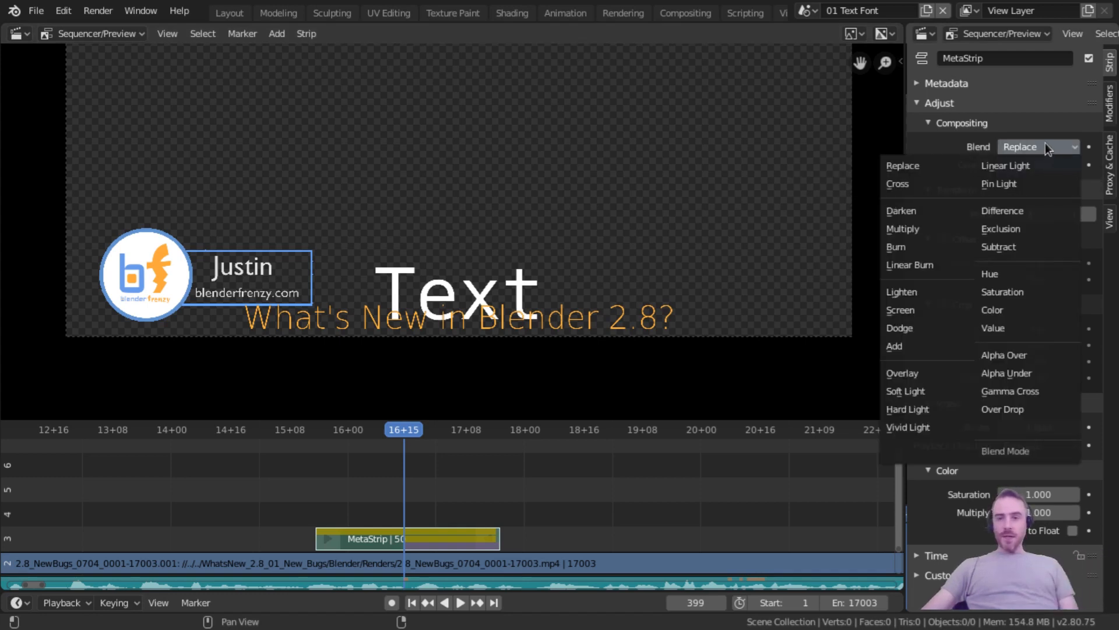
left_click(992, 355)
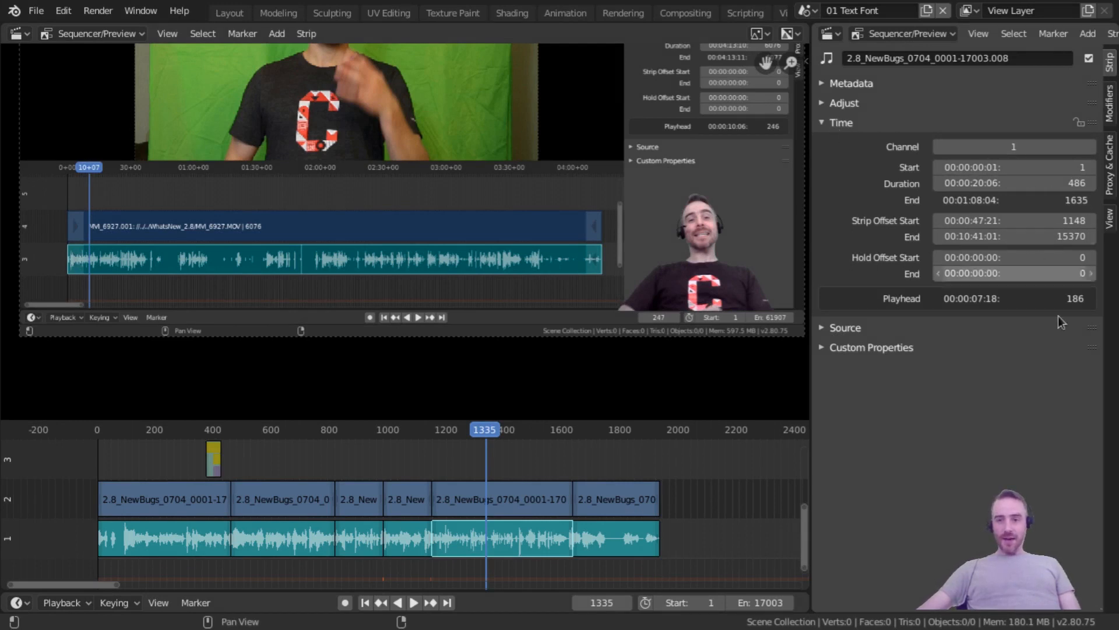
- Select the movie strip under the playhead at frame 1335, and switch the sequencer timeline from frames to seconds
left_click(463, 502)
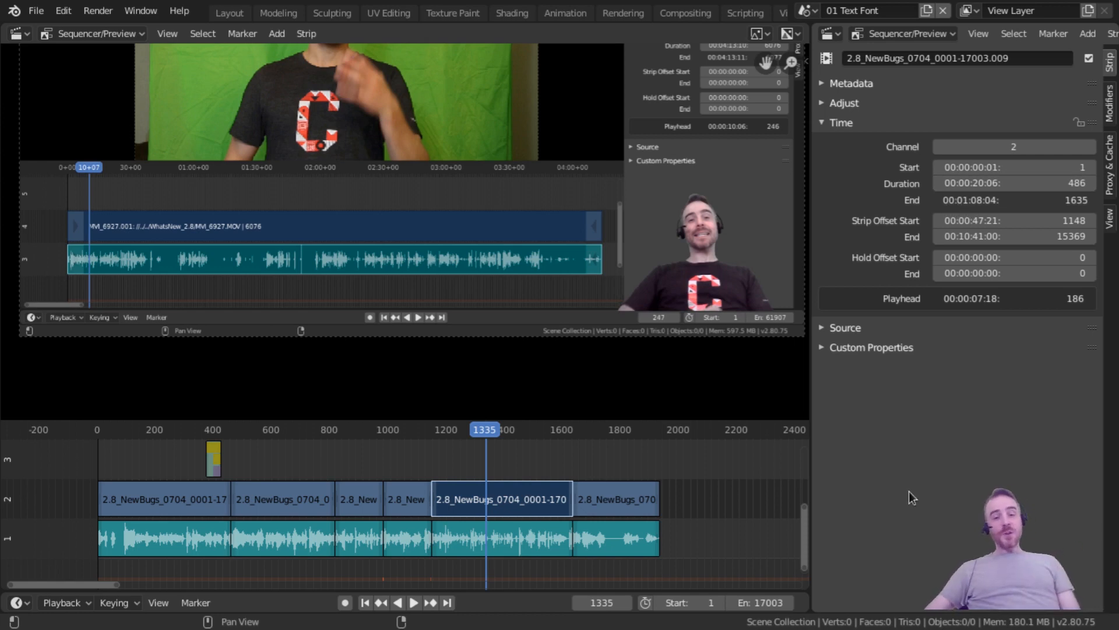
left_click(609, 601)
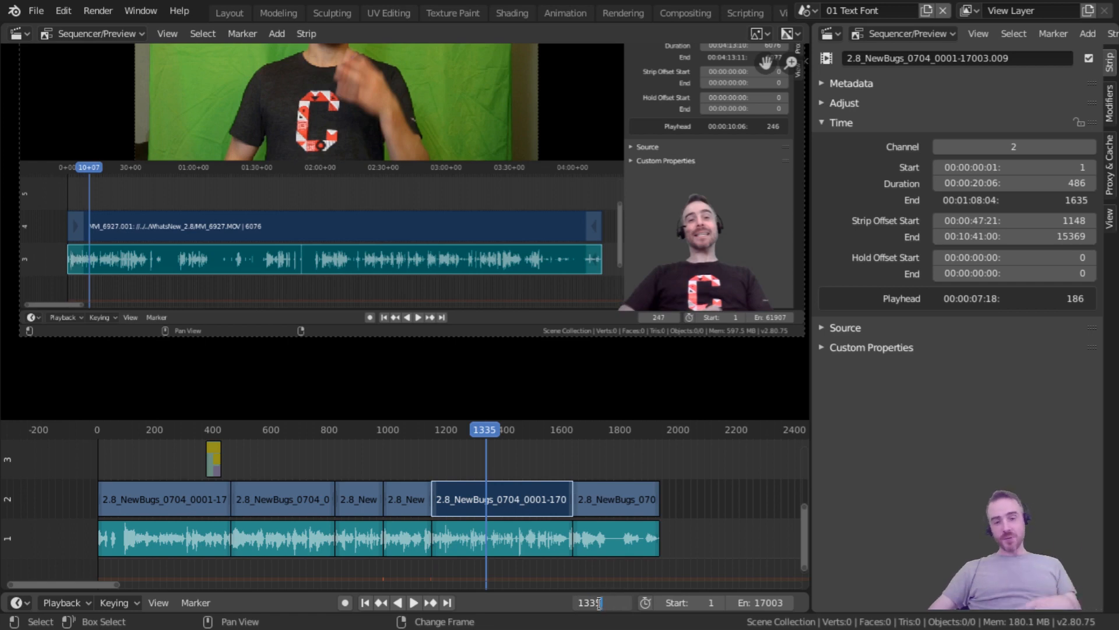
left_click(537, 604)
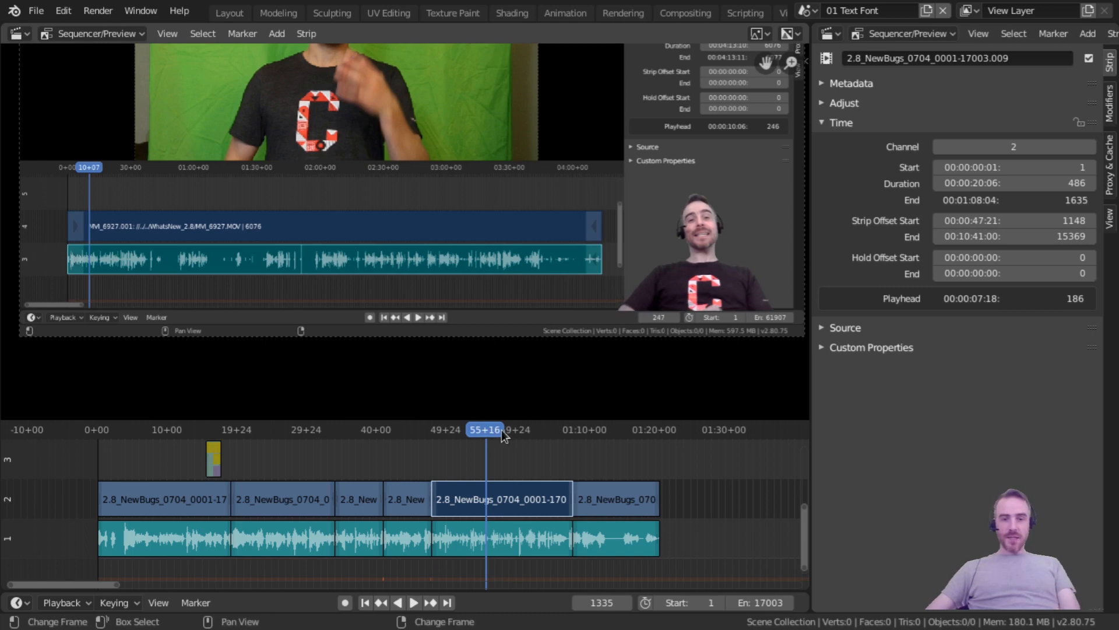
key("ctrl+t")
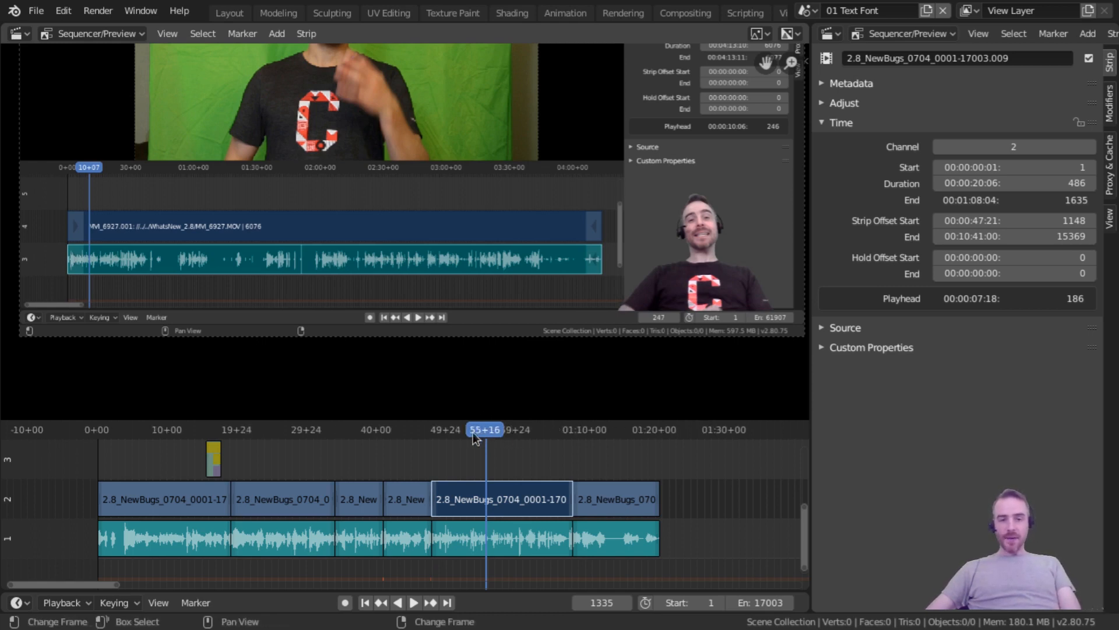
- Play a short stretch near the selected movie strip's start, and jump the playhead to its start and end cuts at frames 1149 and 1635
key("space")
left_click(434, 442)
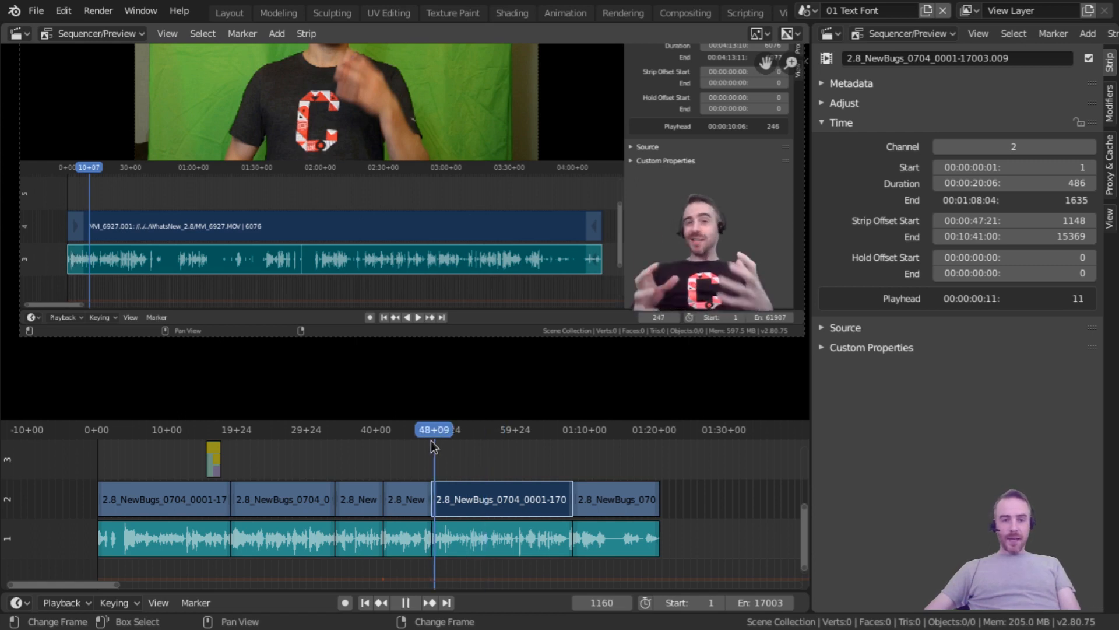
key("space")
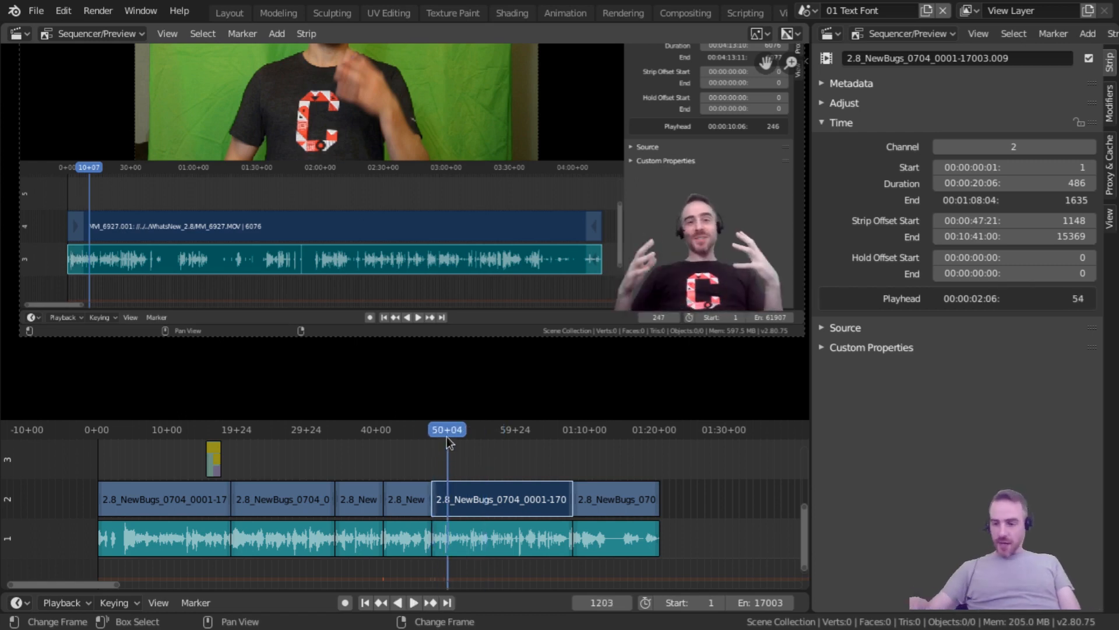
key("Page_Down")
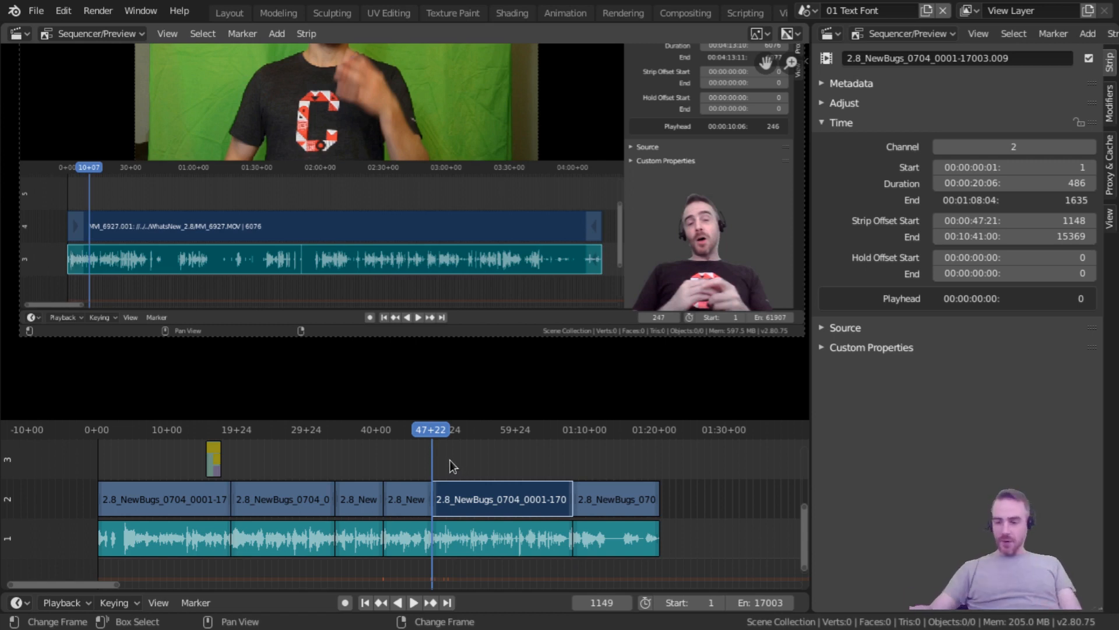
key("Page_Up")
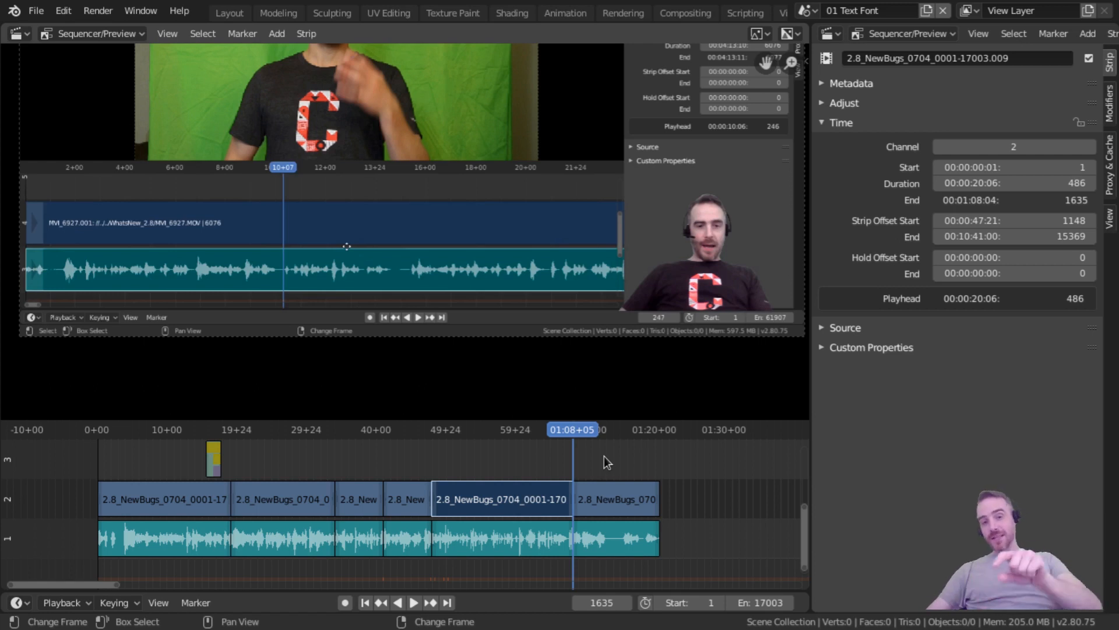
- Select the movie strip spanning frames 1149 to 1635, and scrub the playhead within it to frame 1361
left_click(388, 500)
left_click(495, 499)
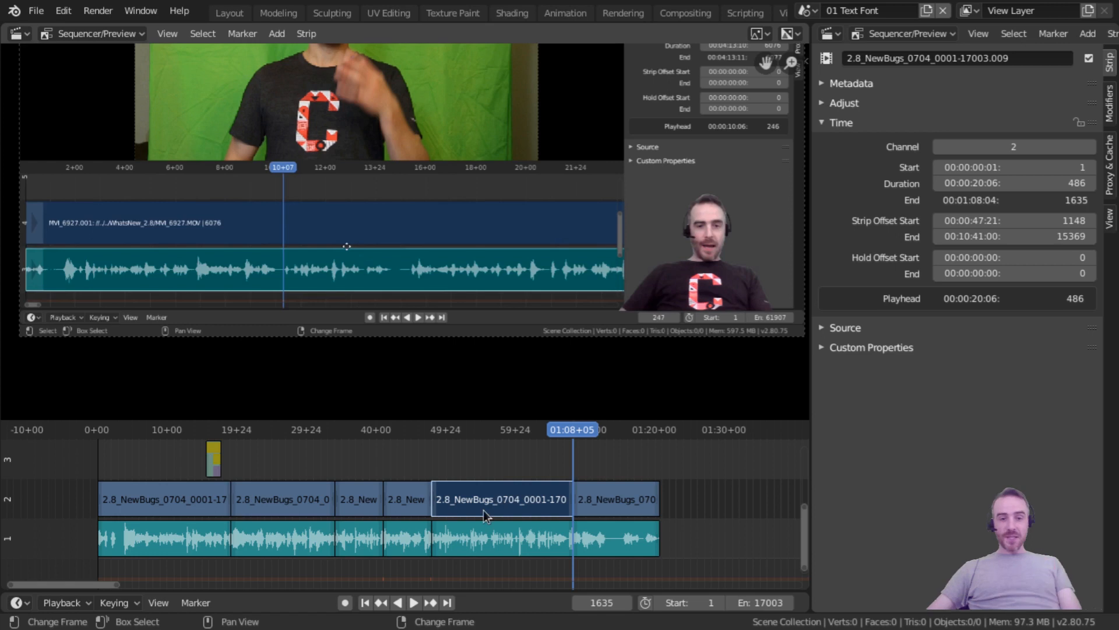
left_click(495, 452)
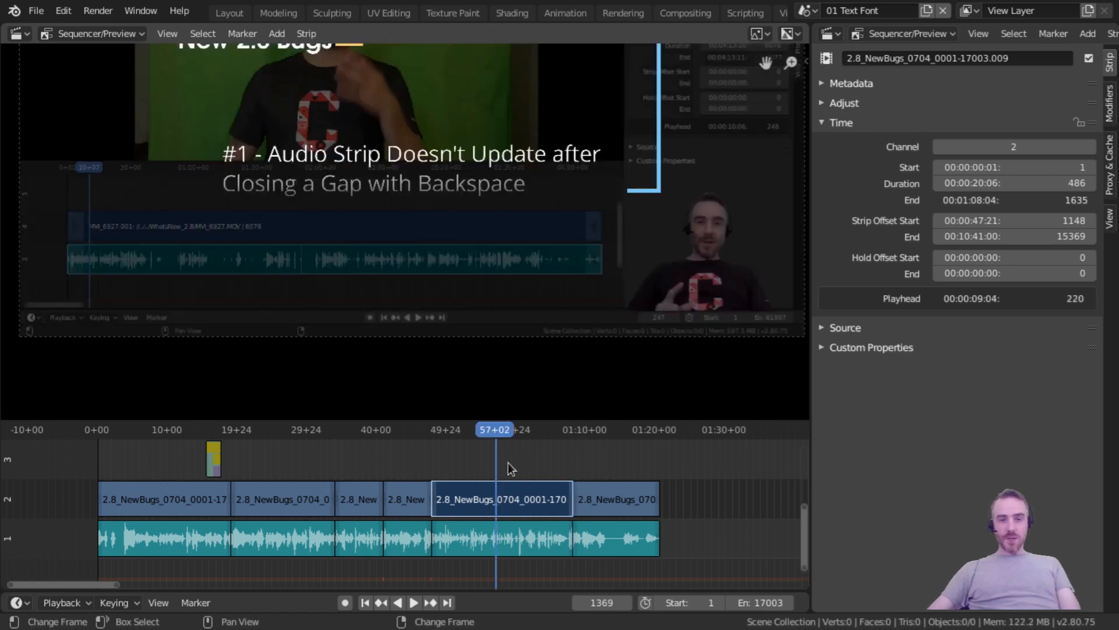
left_click(515, 471)
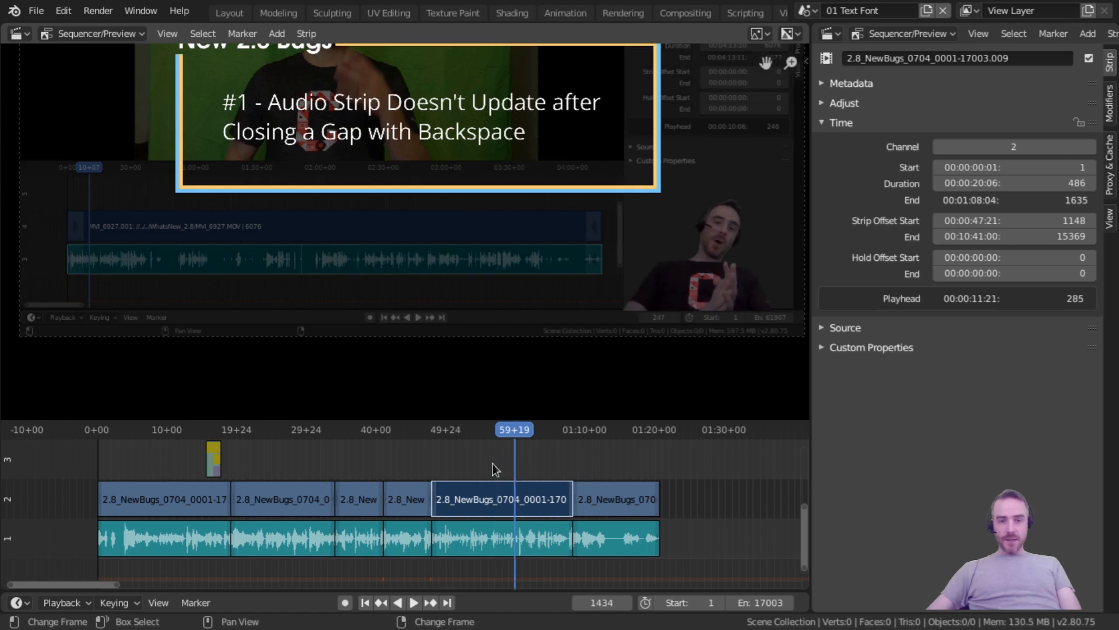
left_click(493, 466)
- Show the timeline in frames, and subtract 212 from the current frame to place the playhead at the selected strip's start
key("ctrl+t")
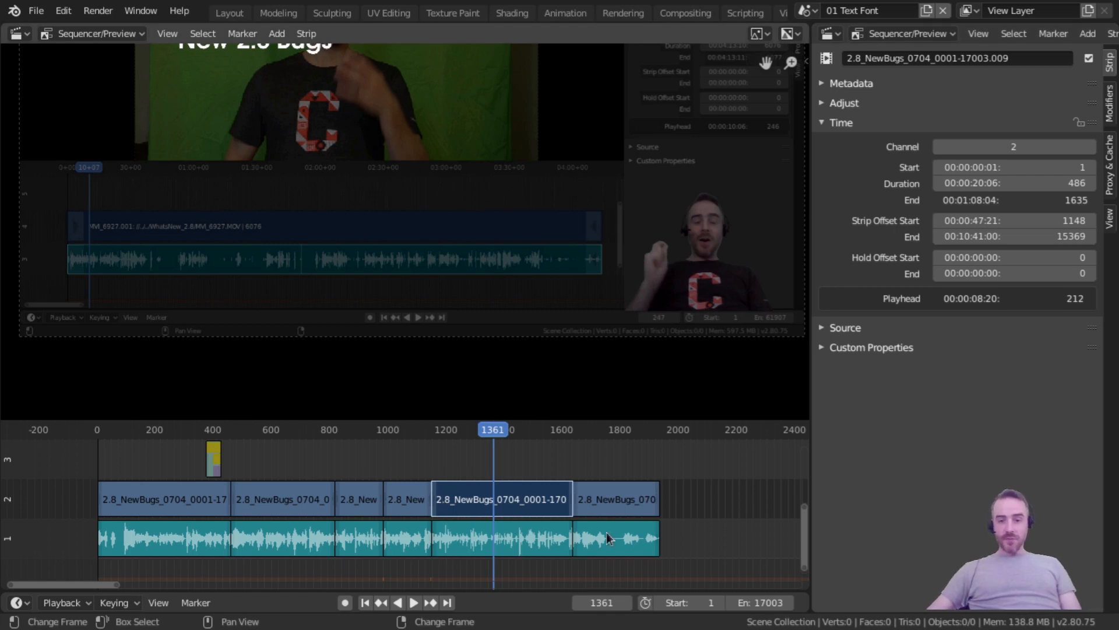
mouse_move(603, 601)
left_mouse_down()
mouse_move(633, 601)
mouse_move(603, 601)
left_mouse_up()
left_click(612, 600)
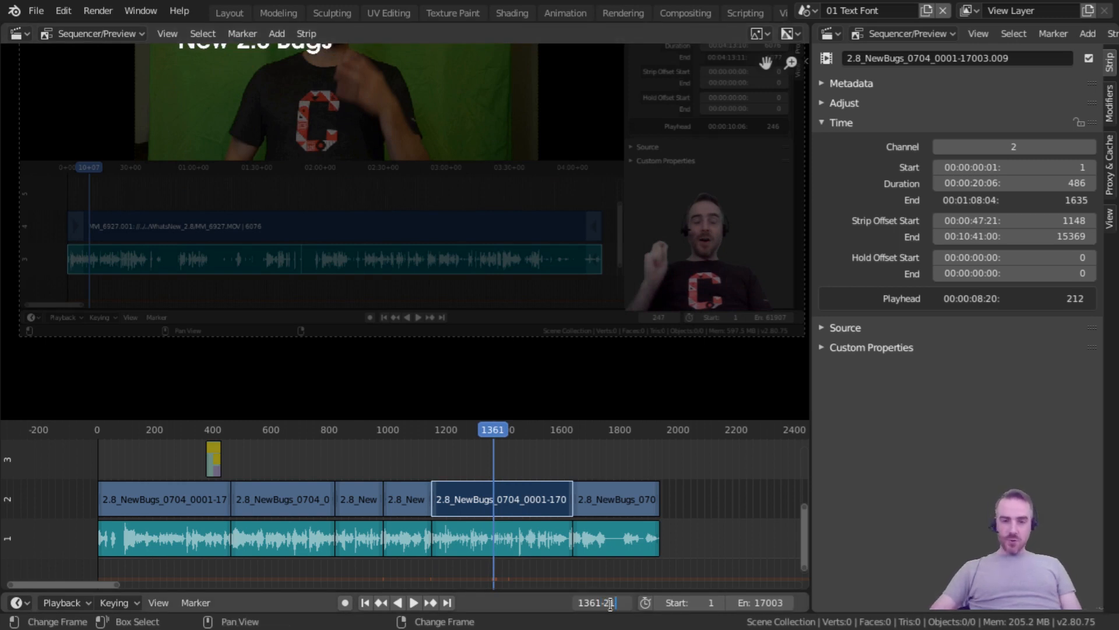
type("-212")
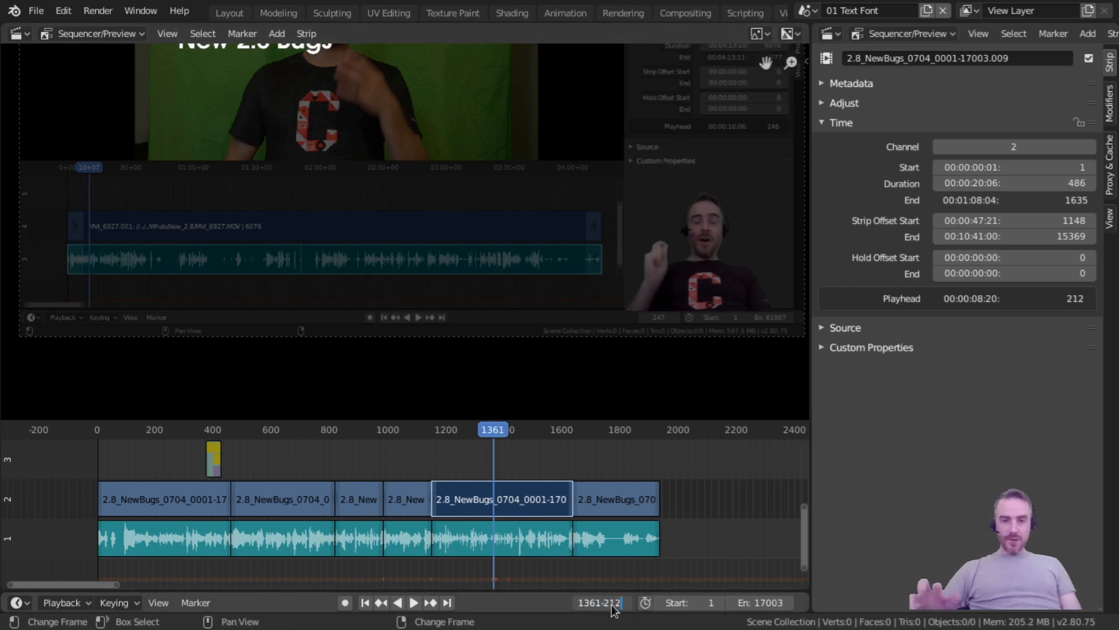
key("Return")
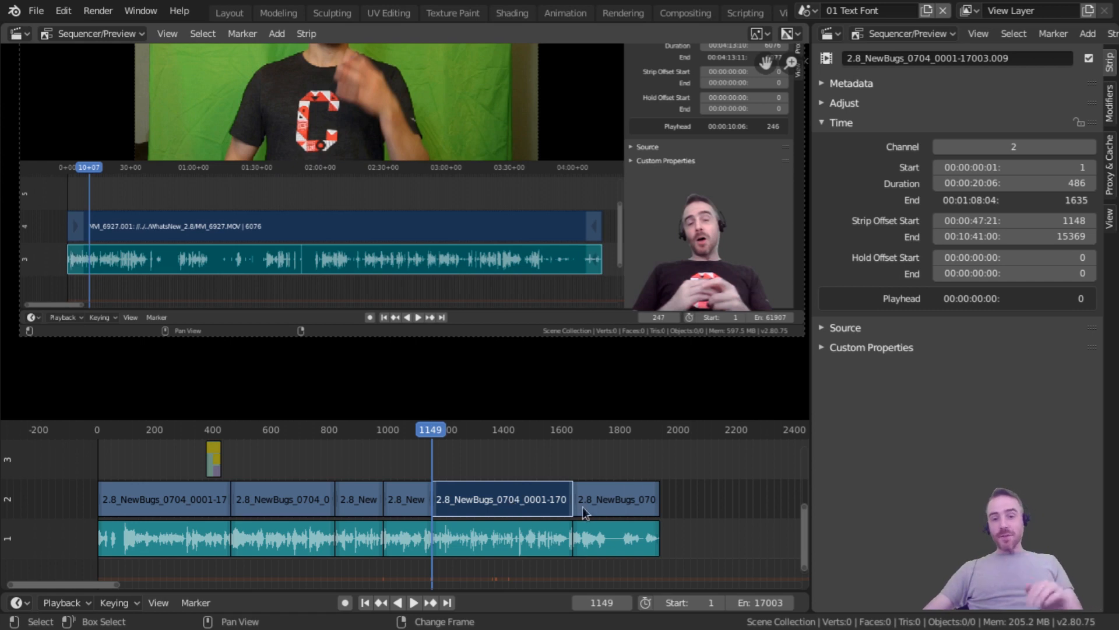
- Place the playhead on the final movie strip's last frame, 1930, and show the timeline in seconds with that strip selected
left_click(680, 474)
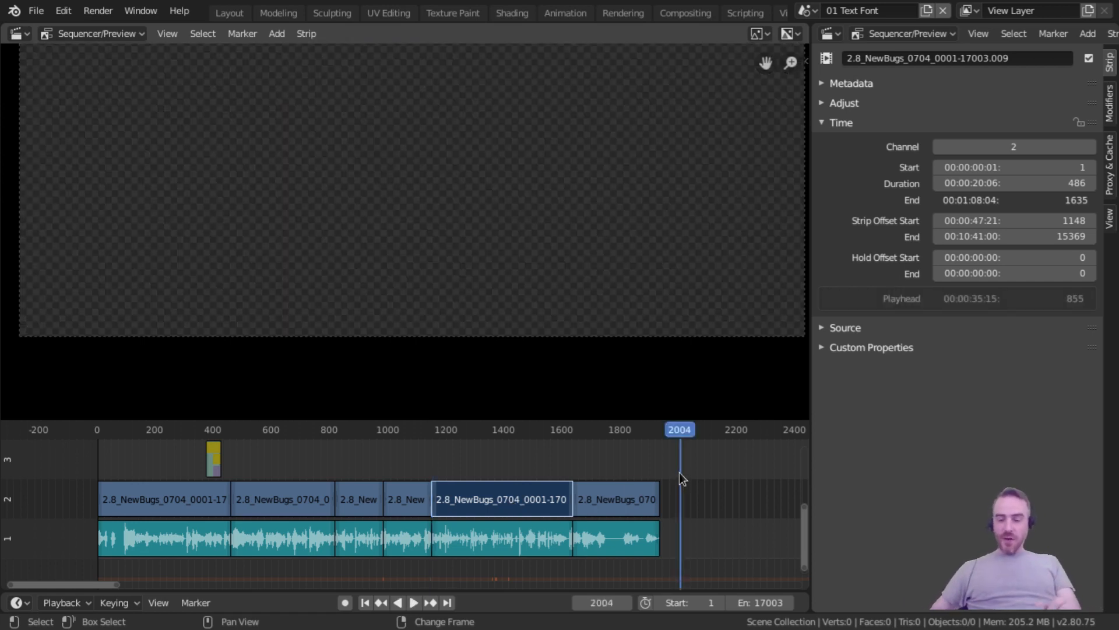
key("Page_Down")
key("Left")
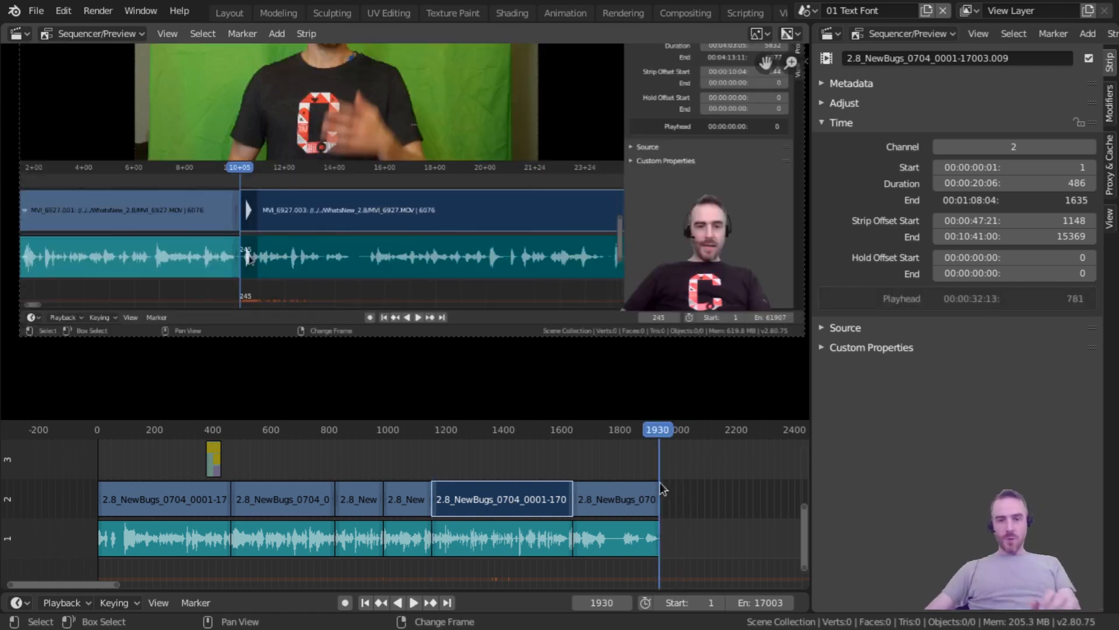
scroll(583, 250, "down", 3)
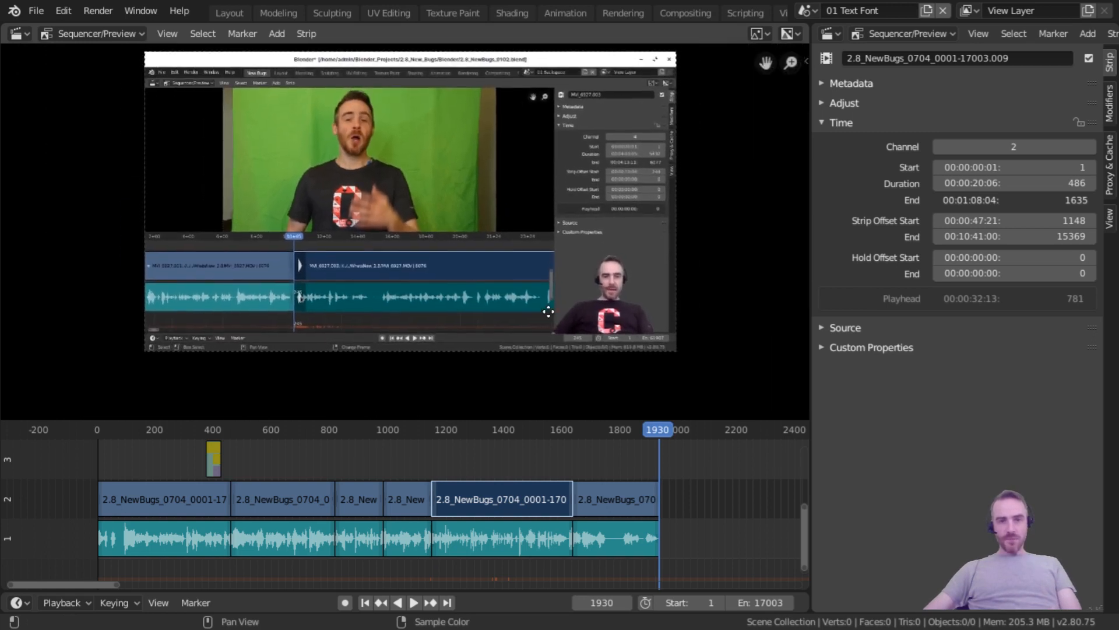
left_click(617, 504)
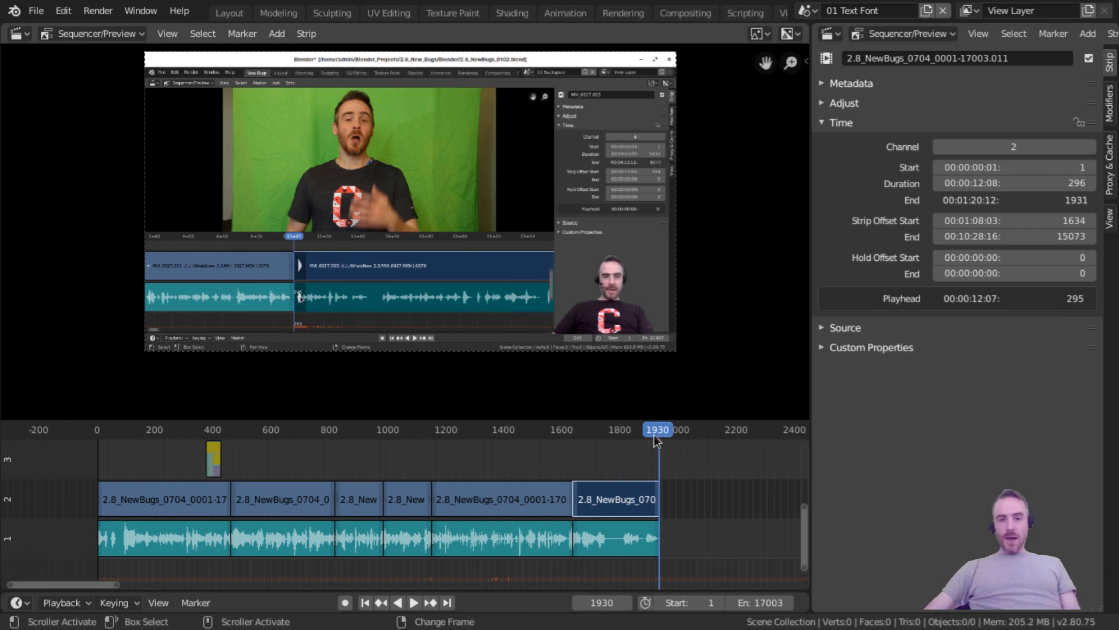
key("ctrl+t")
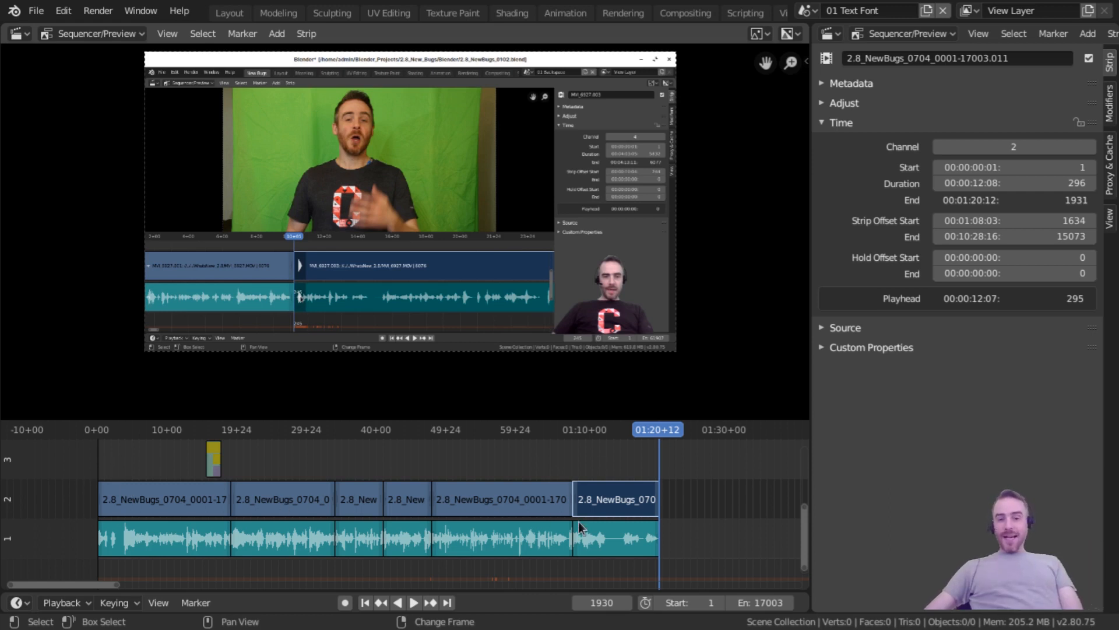
- Select the fourth movie strip, and subtract 948 from the current frame to bring the playhead to that strip's start
left_click(495, 498)
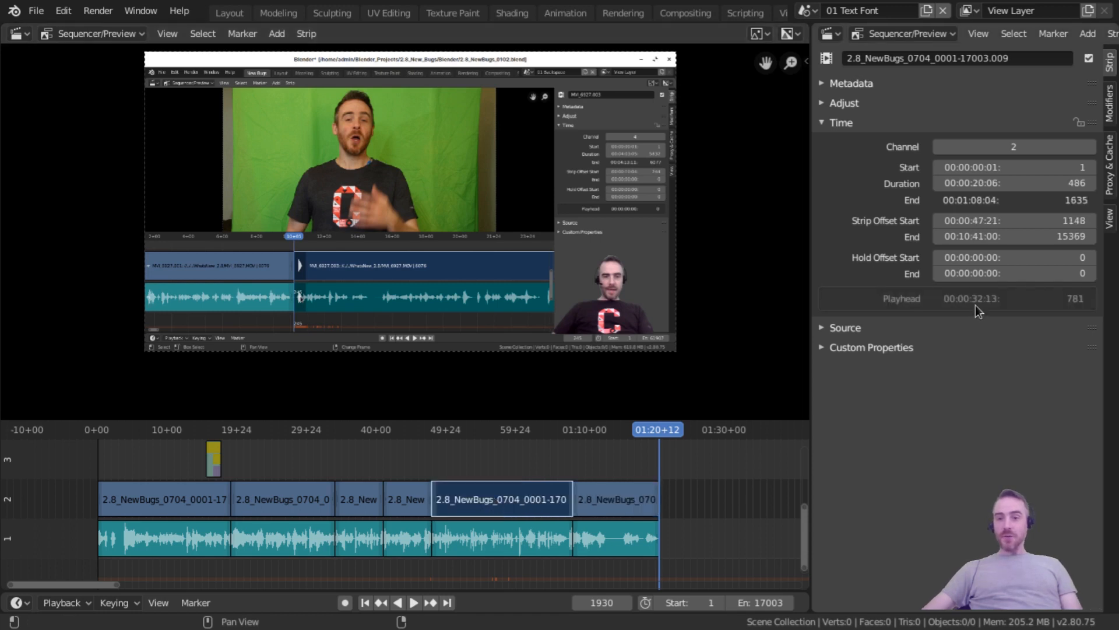
left_click(407, 499)
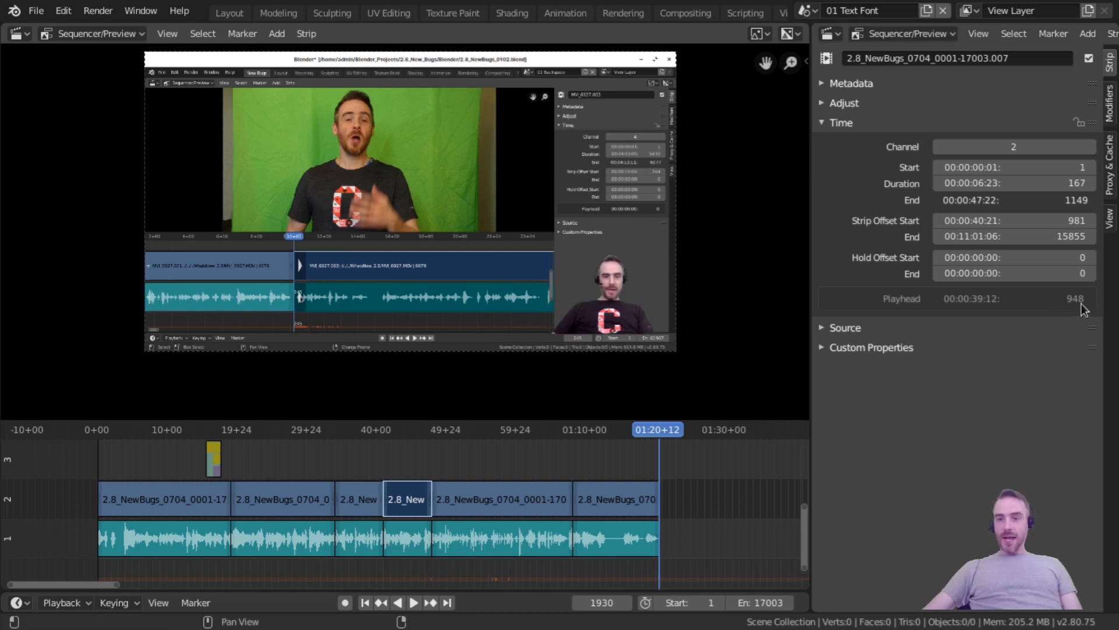
double_click(607, 602)
type("-948")
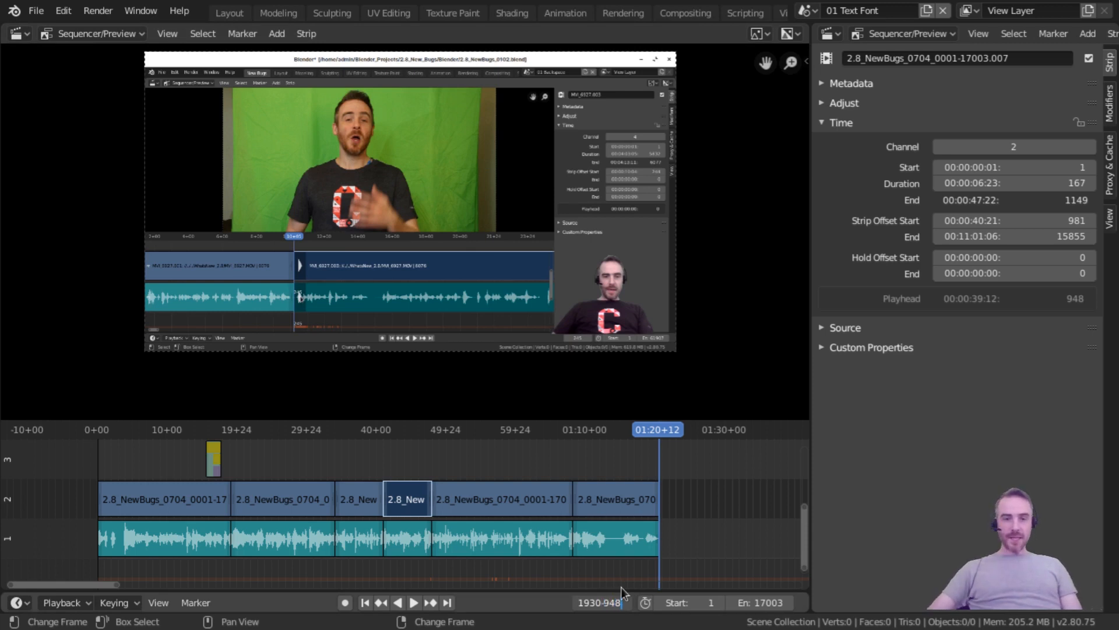
key("Return")
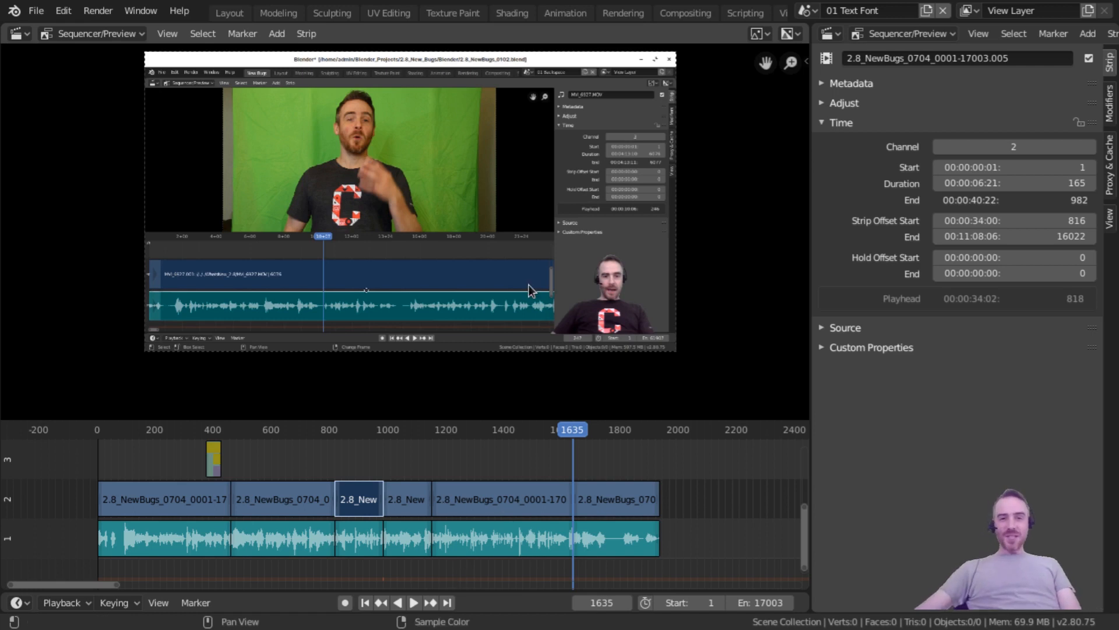
- Play the audio strip spanning frames 1149 to 1635 from about frame 1472 to compare its waveform with the sound
middle_click_drag(551, 522, 497, 502)
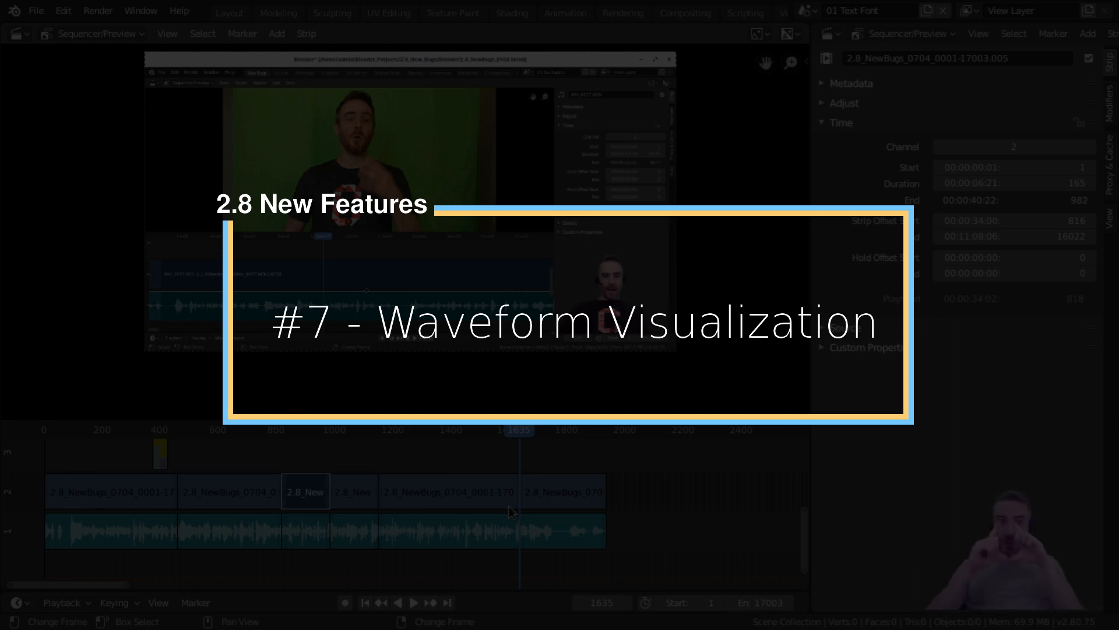
middle_click_drag(513, 541, 453, 503)
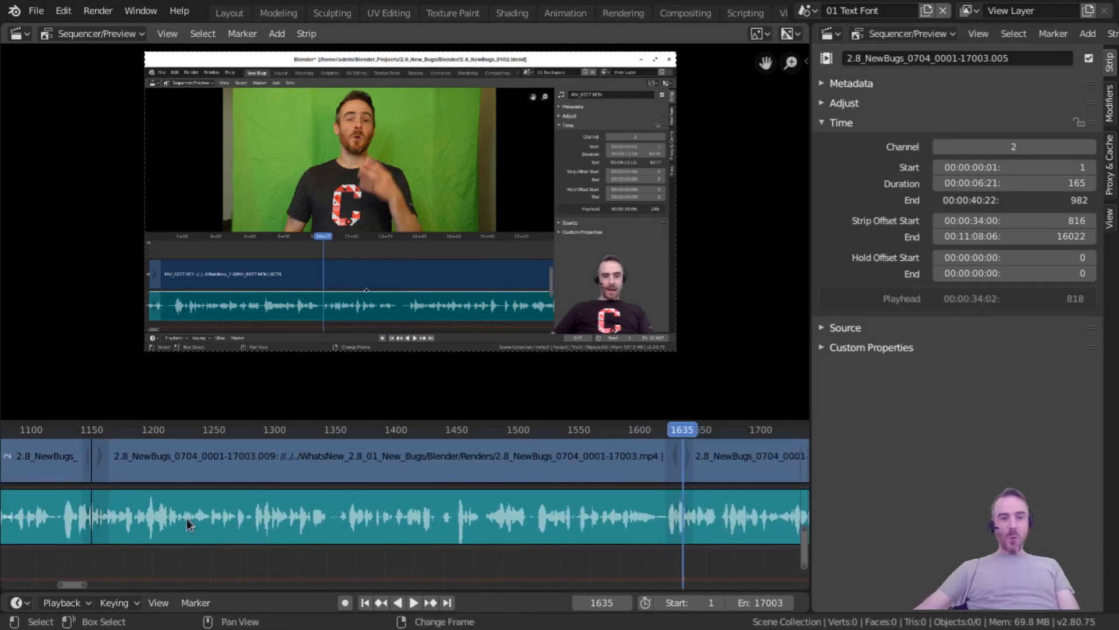
right_click(487, 516)
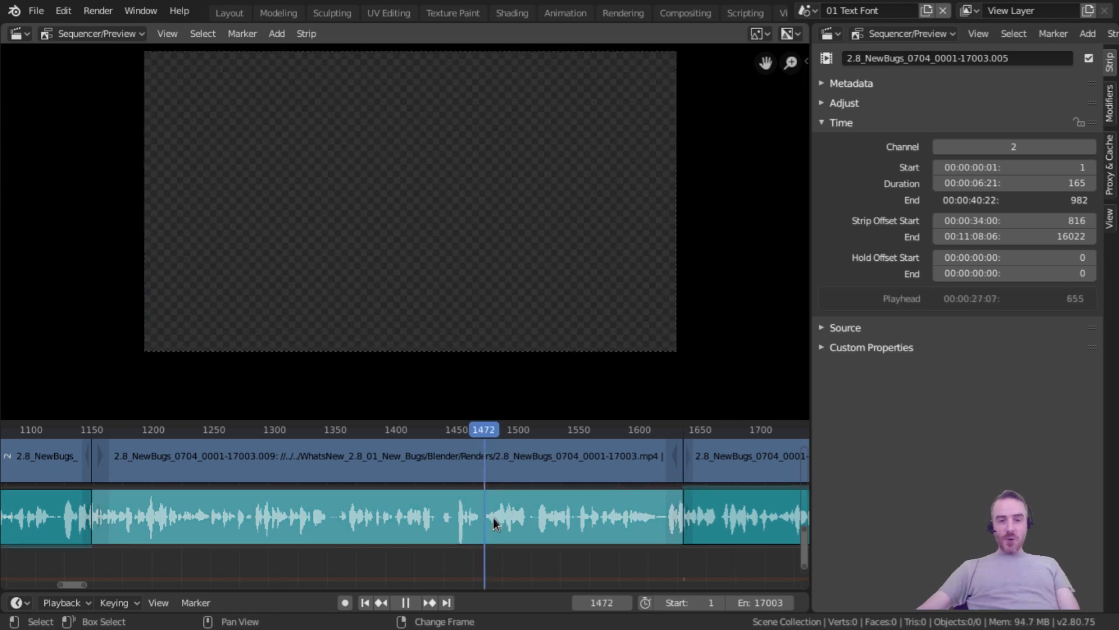
key("space")
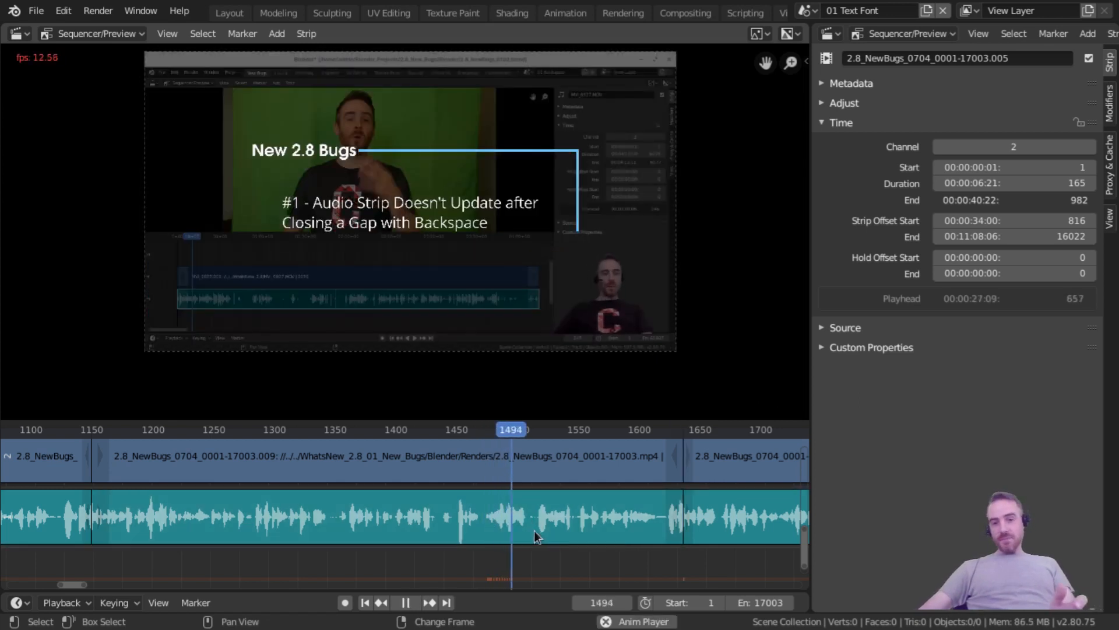
key("space")
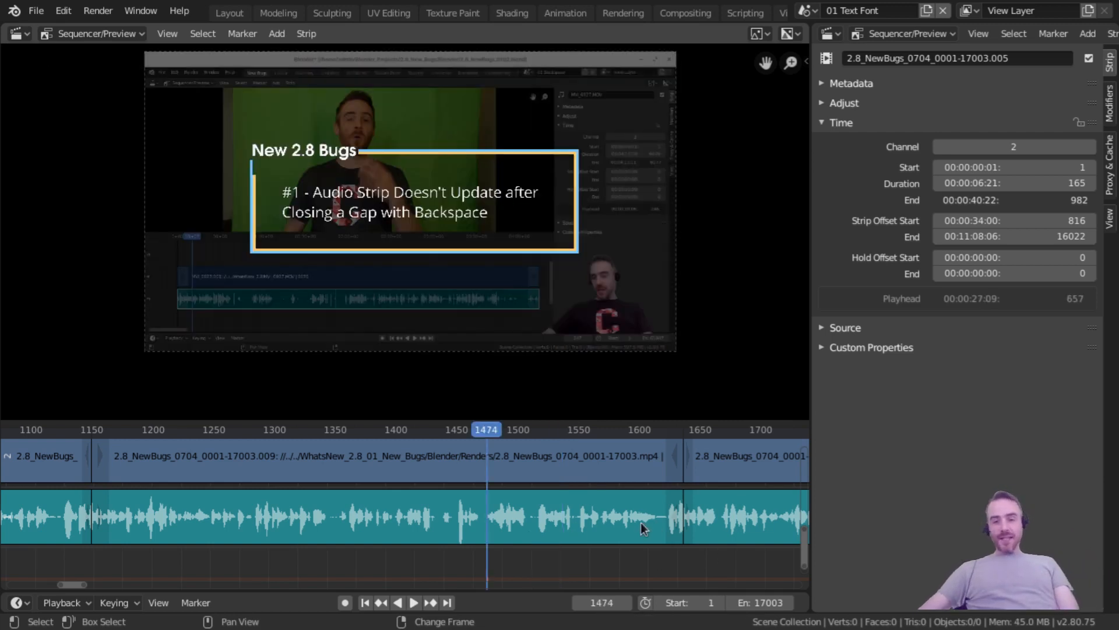
- Select the audio strip spanning frames 1149 to 1635, and set its volume to 0.3
left_click(609, 507)
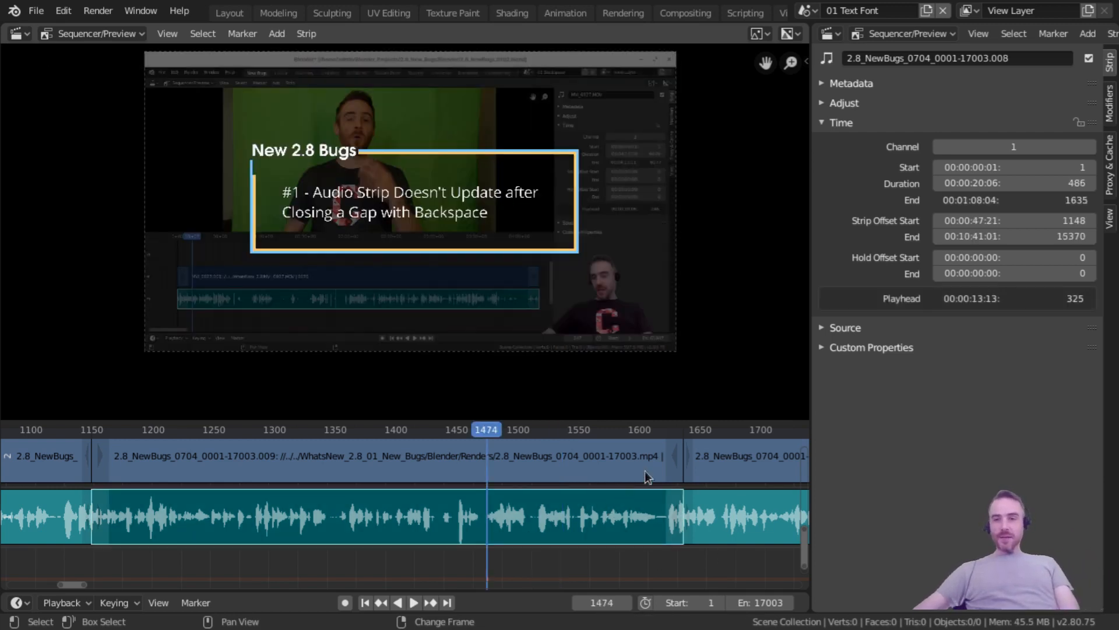
left_click(854, 105)
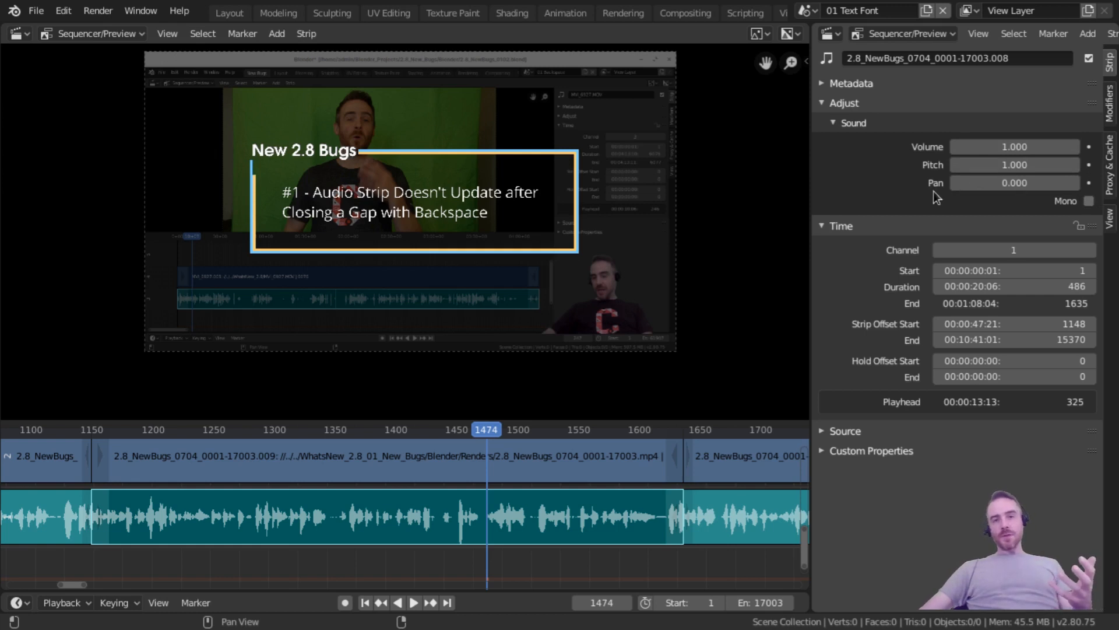
left_click(1013, 147)
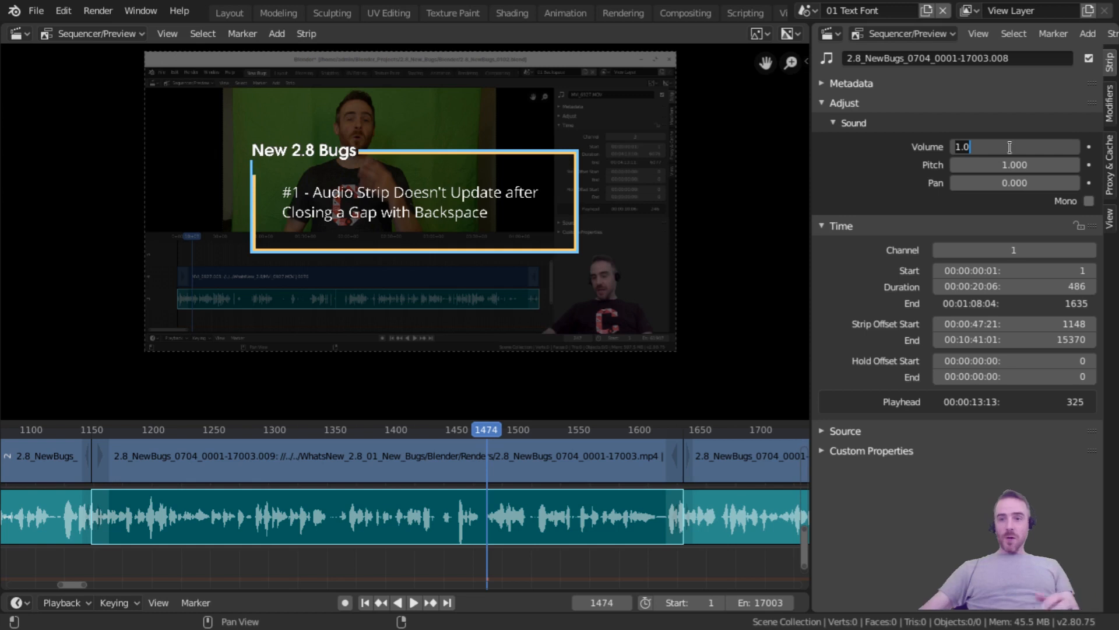
type(".3")
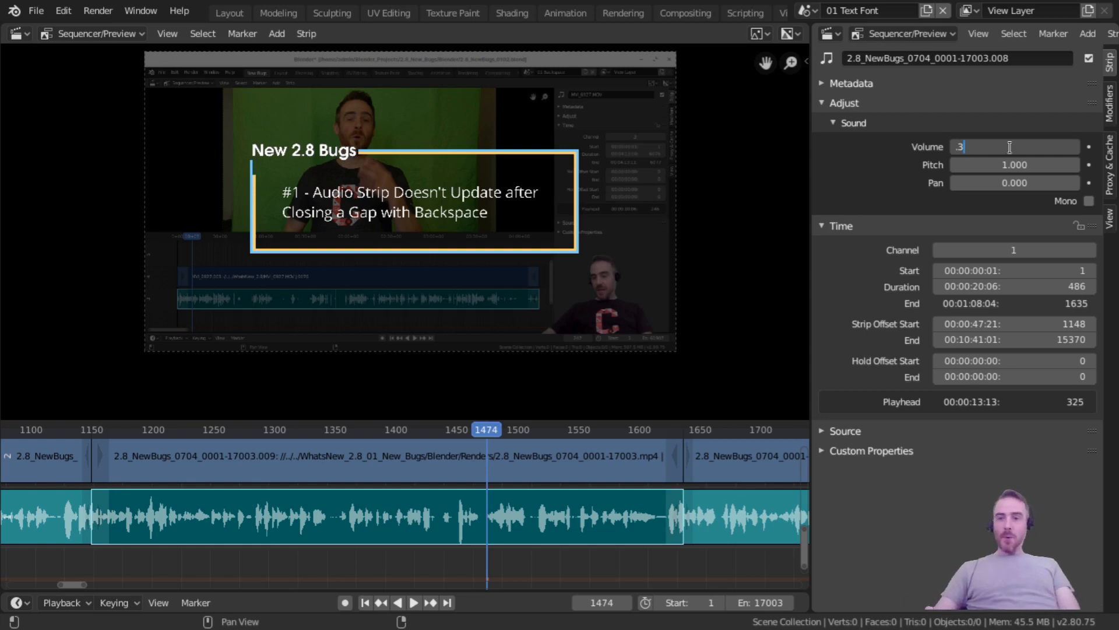
key("Return")
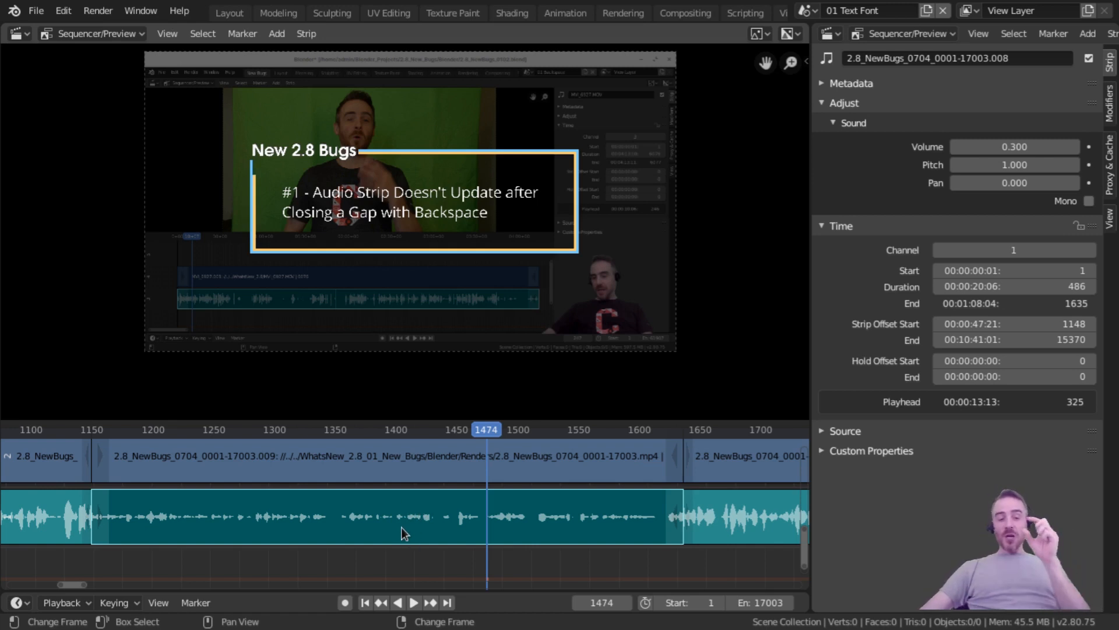
- Compare the quieter audio strip's waveform with its neighbours, and set its volume back to 1
key("Home")
middle_click_drag(286, 520, 394, 508)
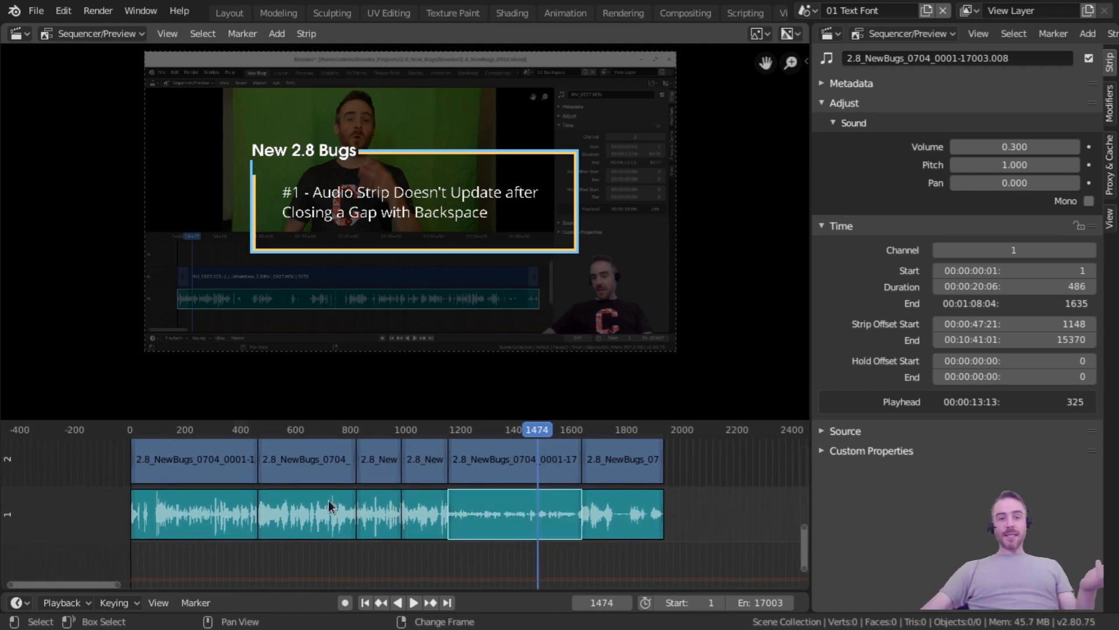
left_click(575, 524)
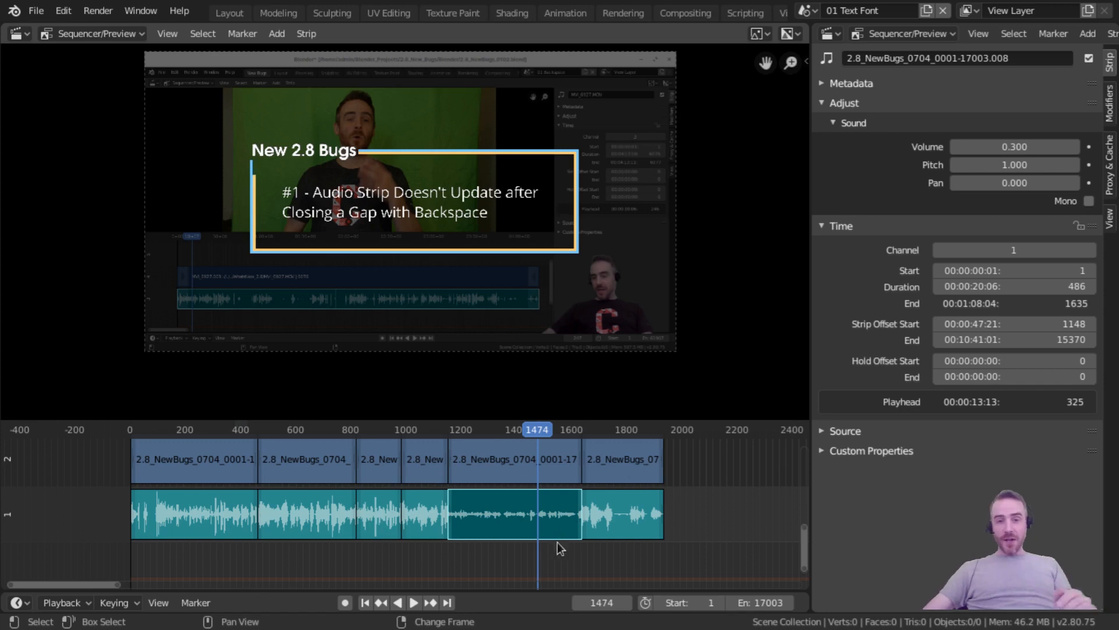
key("KP_Decimal")
left_click(1005, 147)
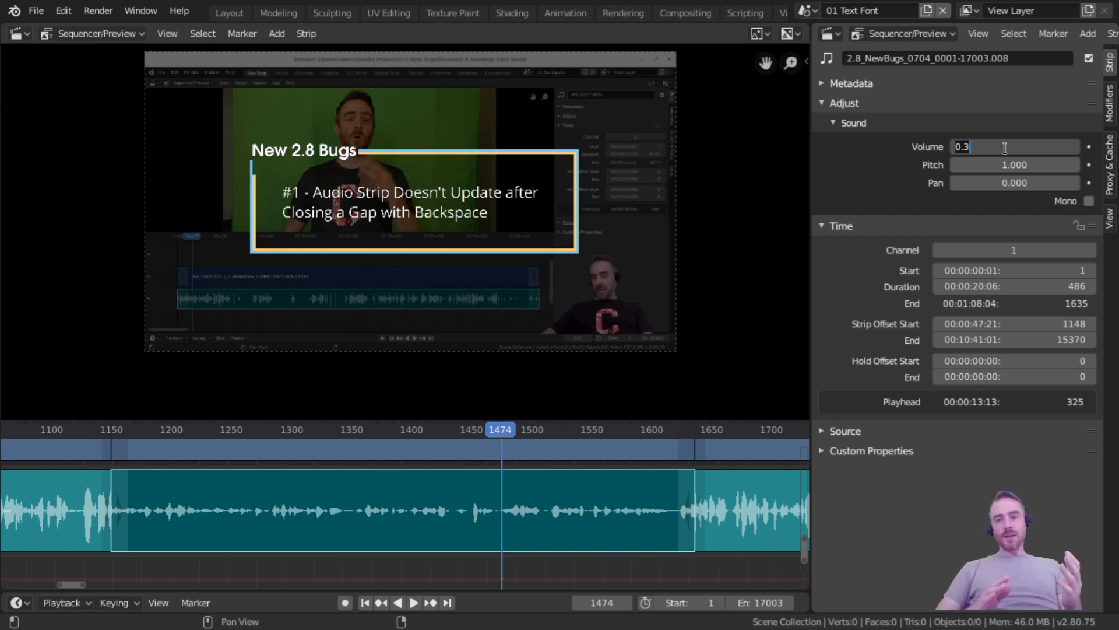
type("1")
key("Return")
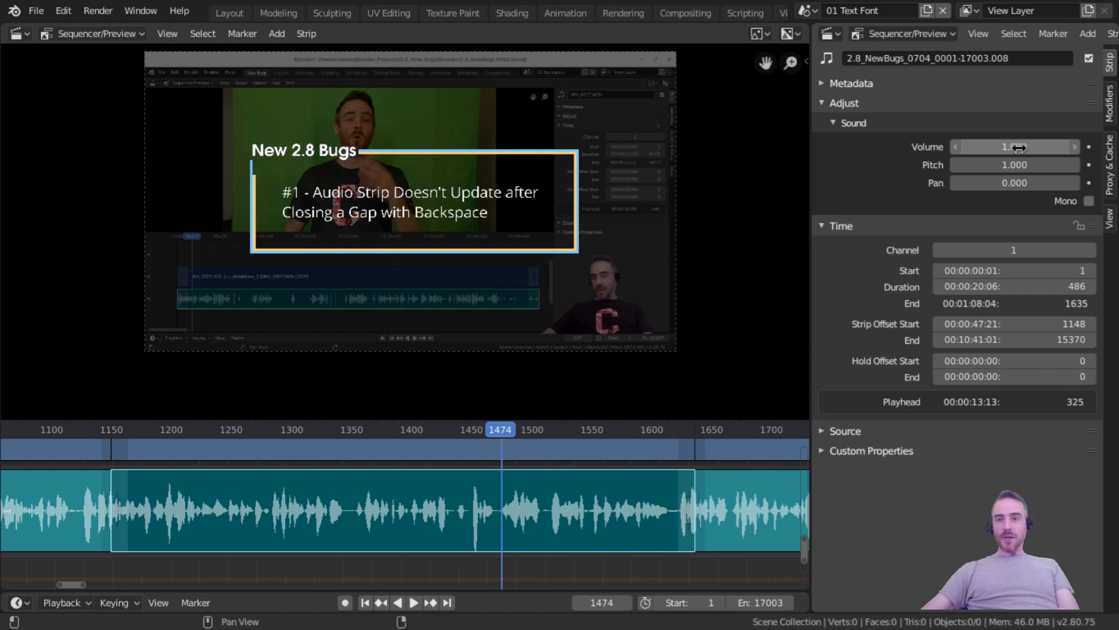
- Set the selected audio strip's volume to 3, and examine its waveform up close around frame 1485 for clipping
left_click(1016, 144)
type("3")
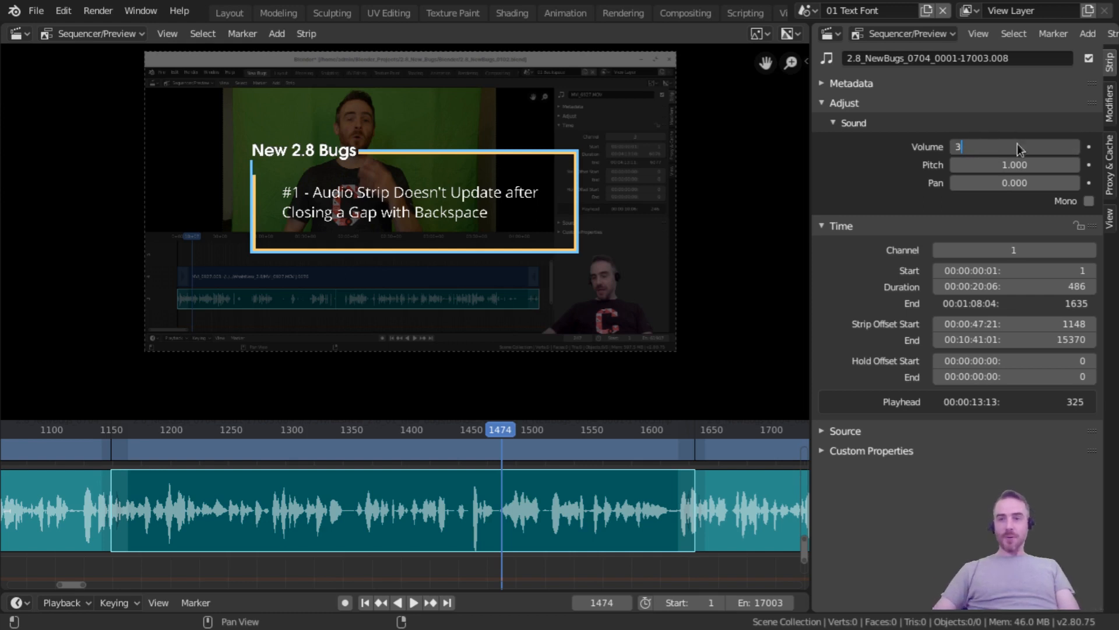
key("Return")
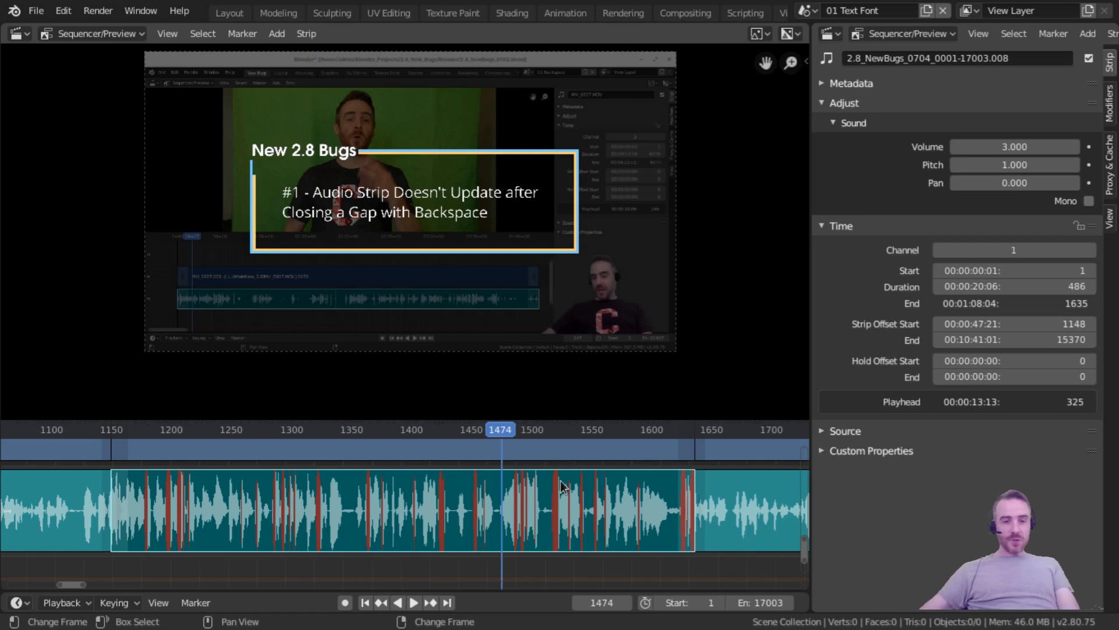
middle_click_drag(565, 487, 249, 524, "ctrl")
middle_click_drag(444, 490, 421, 486)
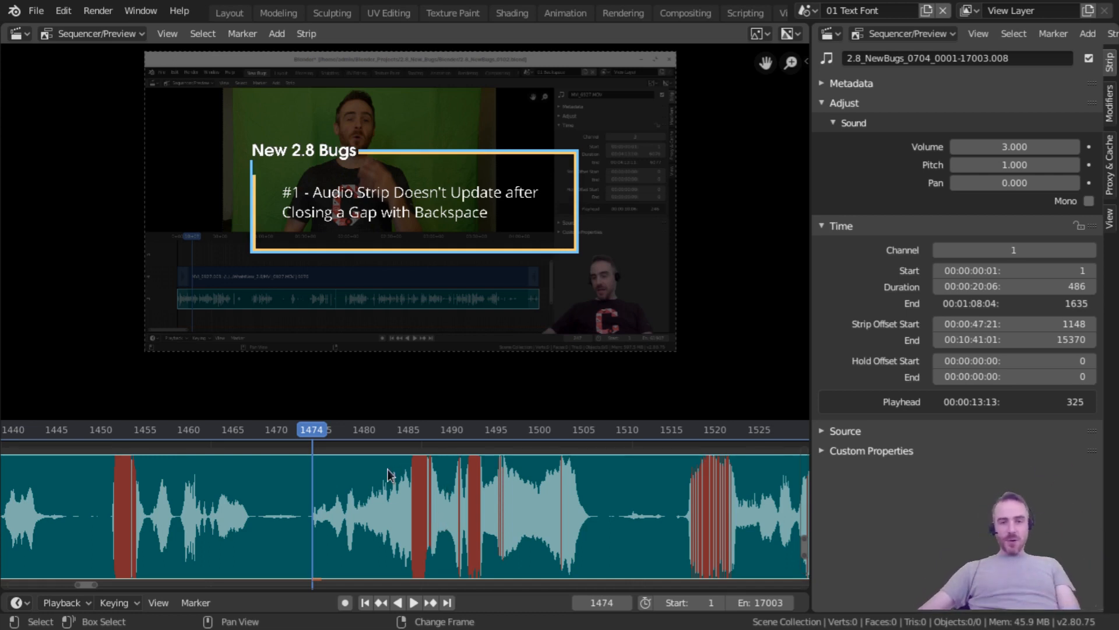
- Lower the selected audio strip's volume to 2.1, and compare its clipped peaks with the neighbouring audio strips
left_click_drag(1015, 146, 971, 146)
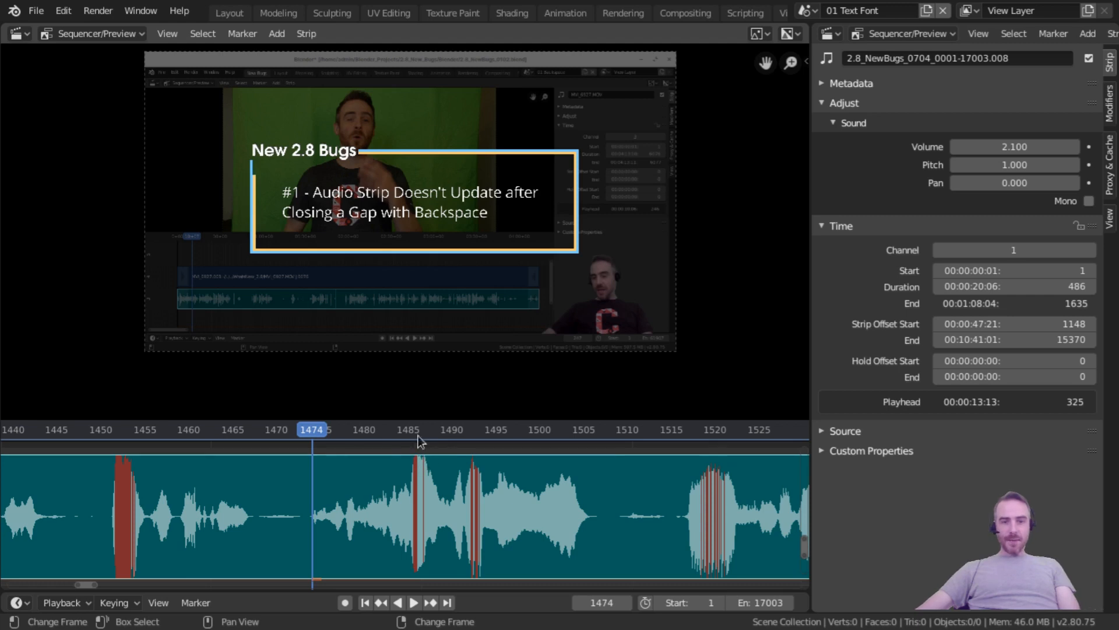
middle_click_drag(611, 512, 511, 586, "ctrl")
middle_click_drag(550, 535, 660, 527, "ctrl")
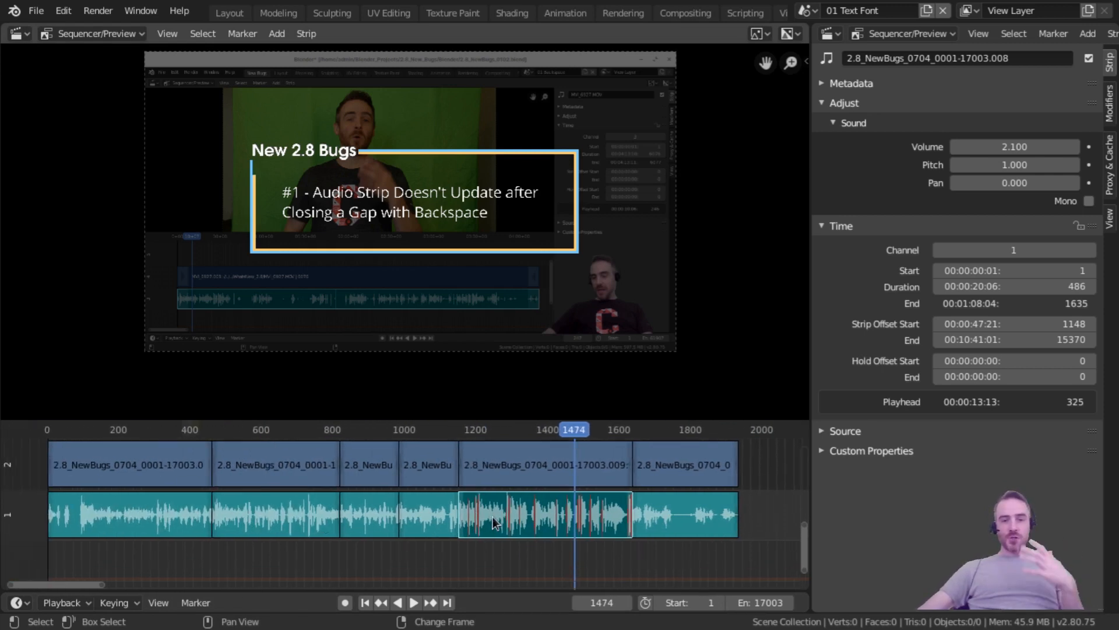
middle_click_drag(520, 528, 430, 534)
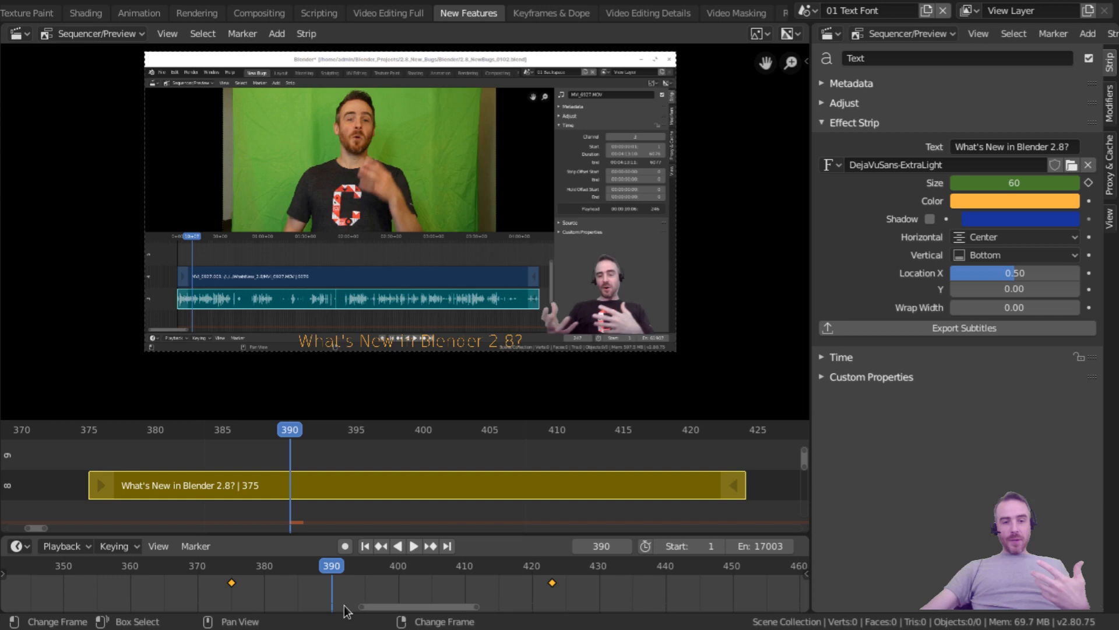
- Move the text strip's second size keyframe to frame 393, and play the size animation from the strip's start
middle_click_drag(370, 592, 376, 561)
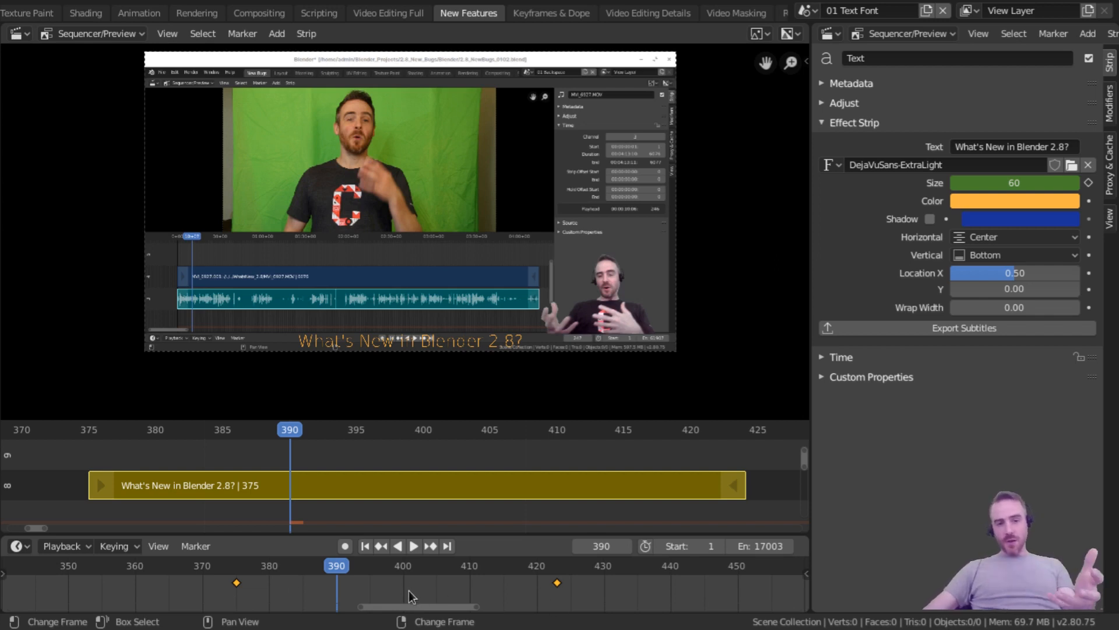
left_click(18, 546)
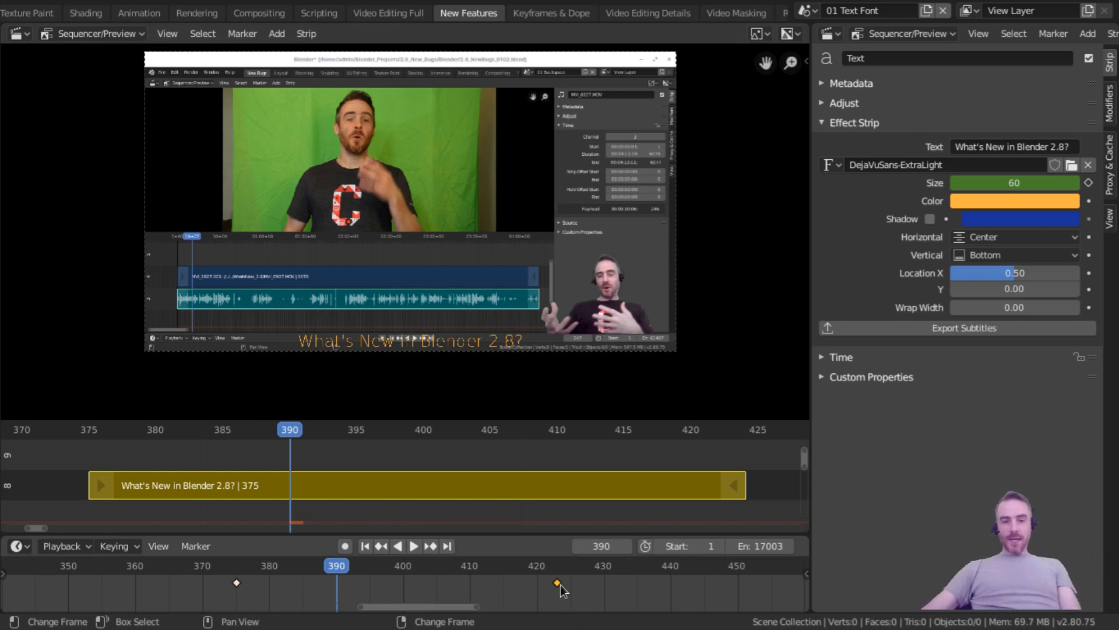
middle_click_drag(356, 588, 380, 573)
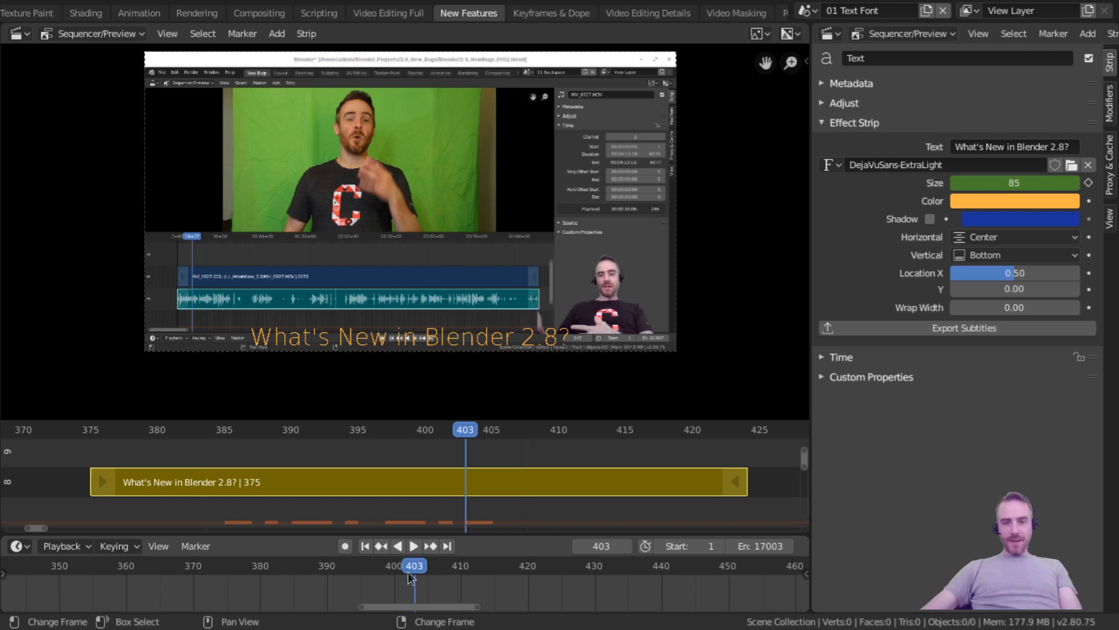
mouse_move(531, 596)
middle_mouse_down()
mouse_move(558, 574)
mouse_move(548, 586)
middle_mouse_up()
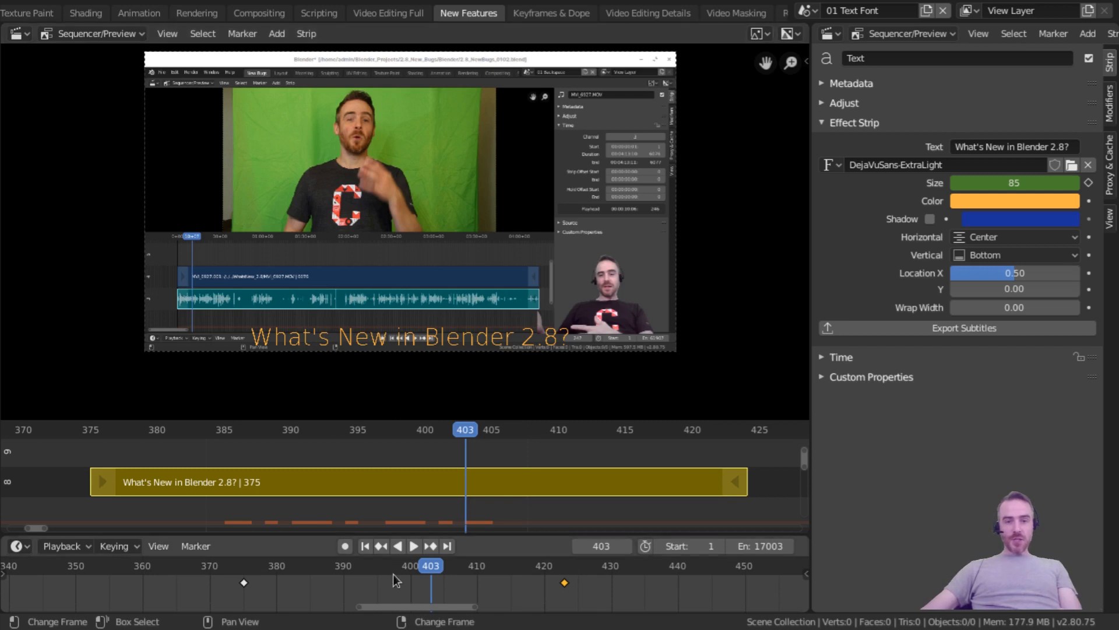
left_click_drag(566, 589, 350, 595)
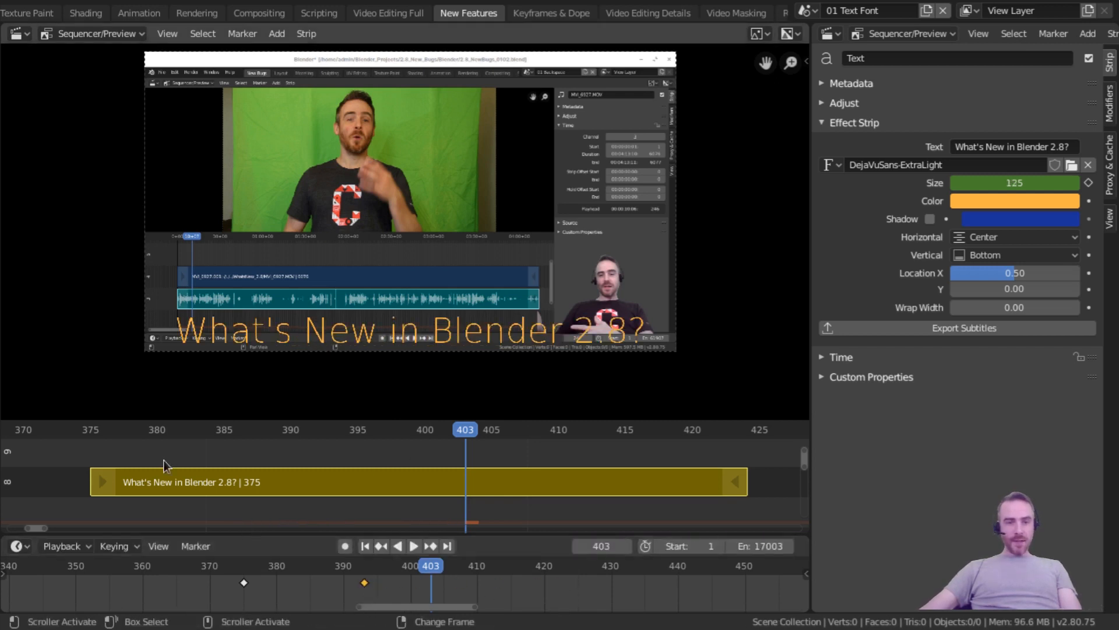
right_click(107, 448)
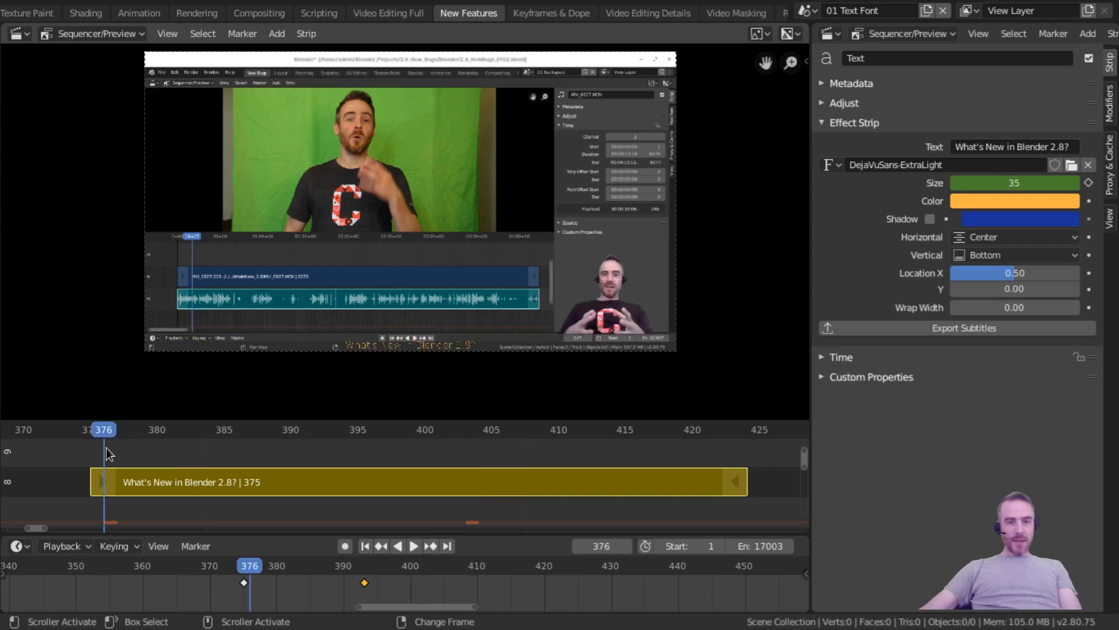
key("space")
key("space")
- Move the text strip's second size keyframe to frame 383, and play the faster animation from the strip's start
left_click_drag(364, 583, 297, 583)
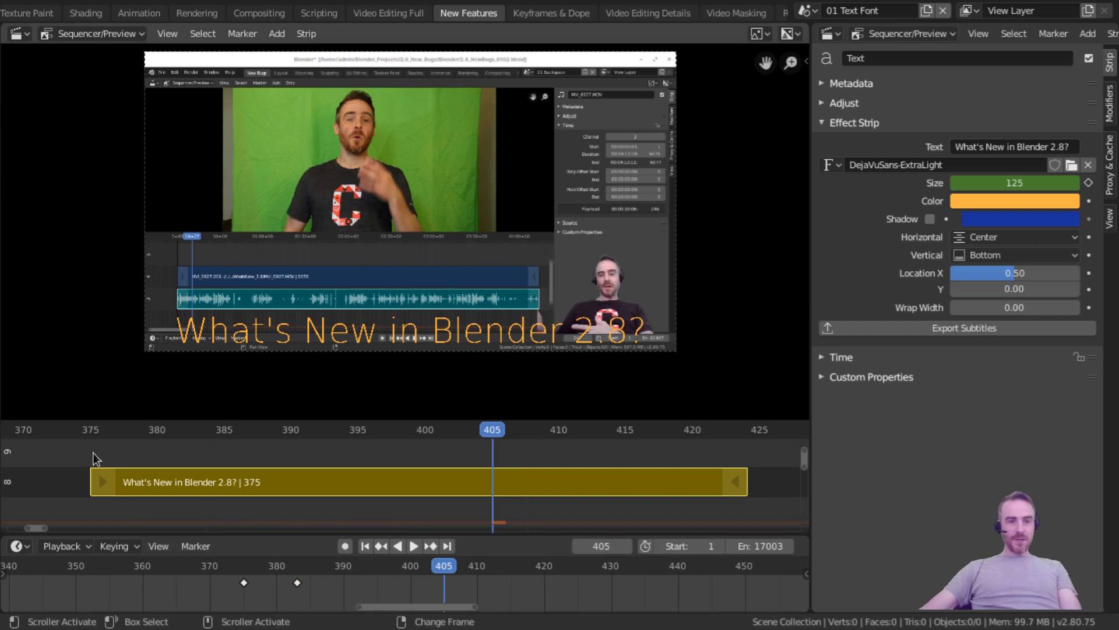
right_click(97, 449)
key("space")
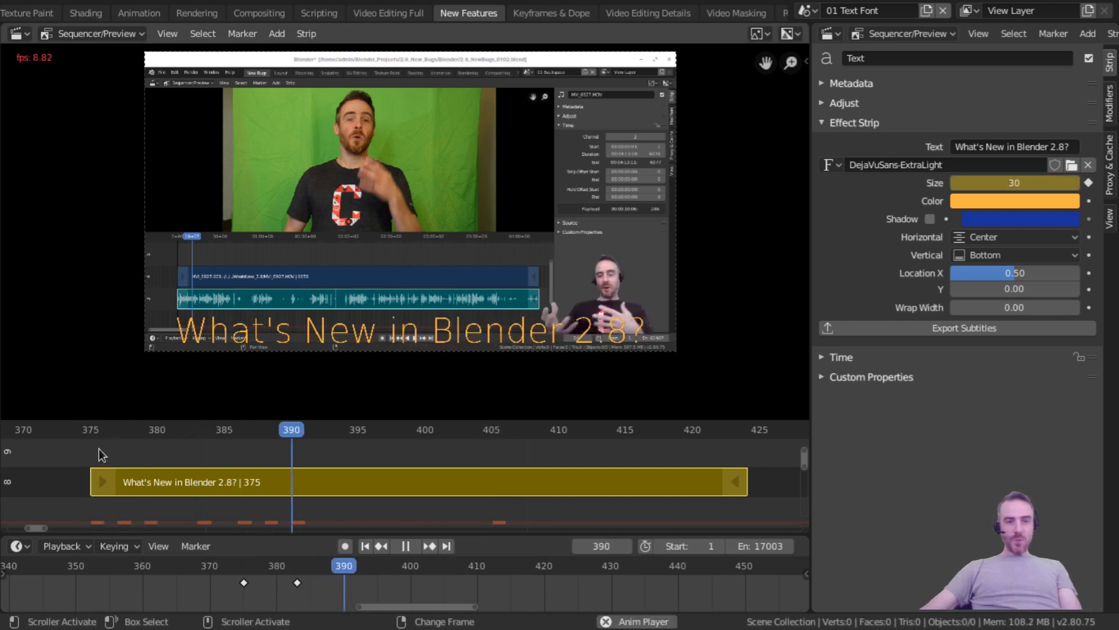
key("space")
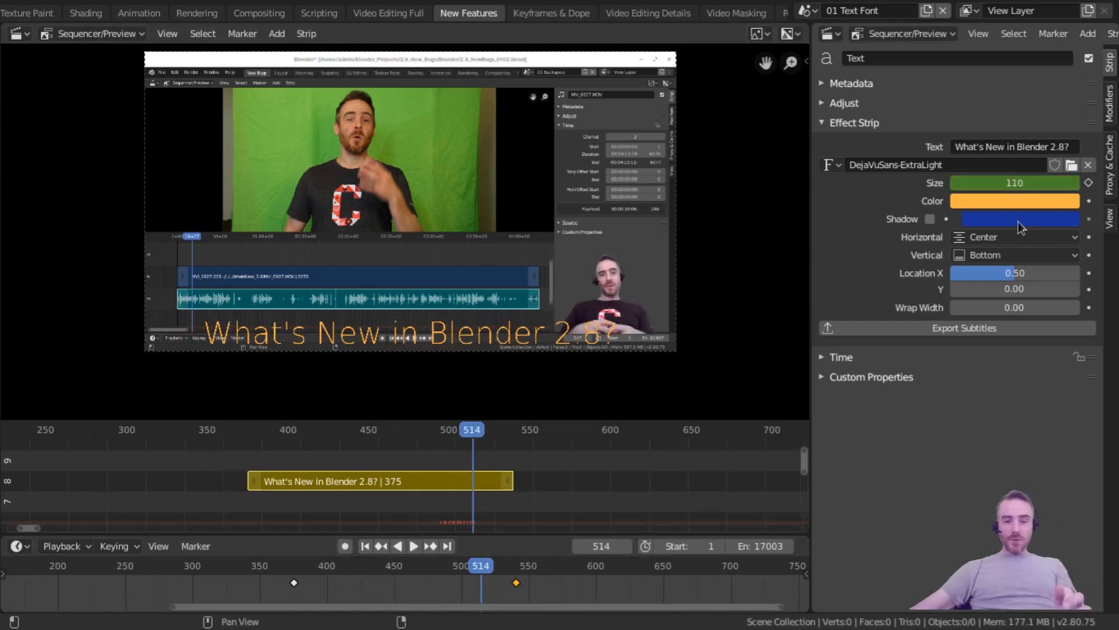
- Move the second size keyframe to frame 388, and duplicate both keyframes with the copies at frames 501 and 514
left_click_drag(517, 585, 312, 597)
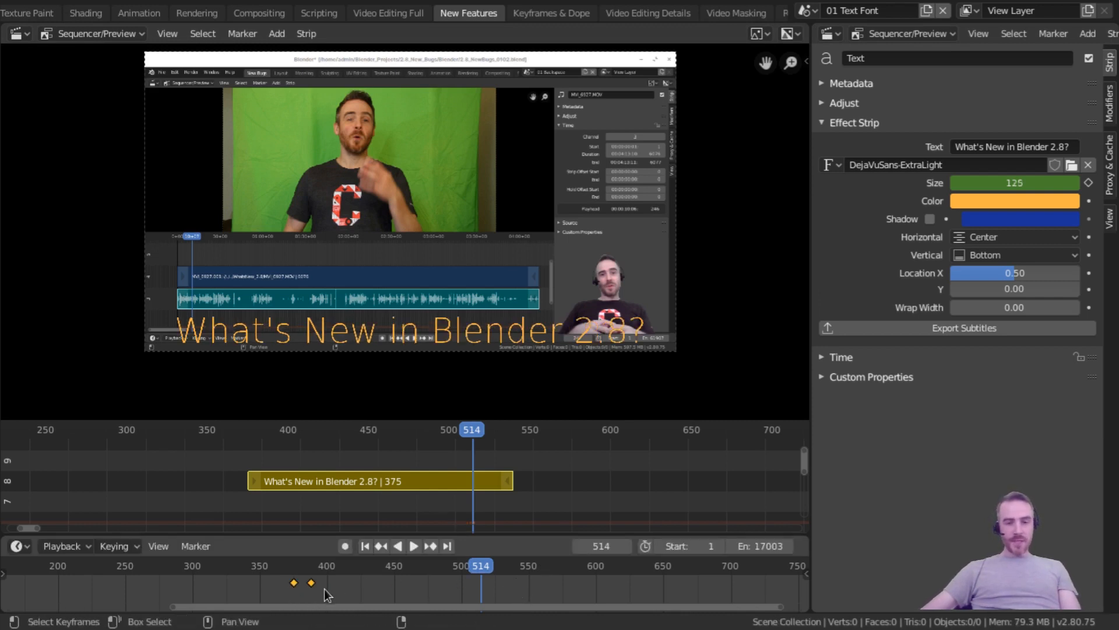
key("shift+d")
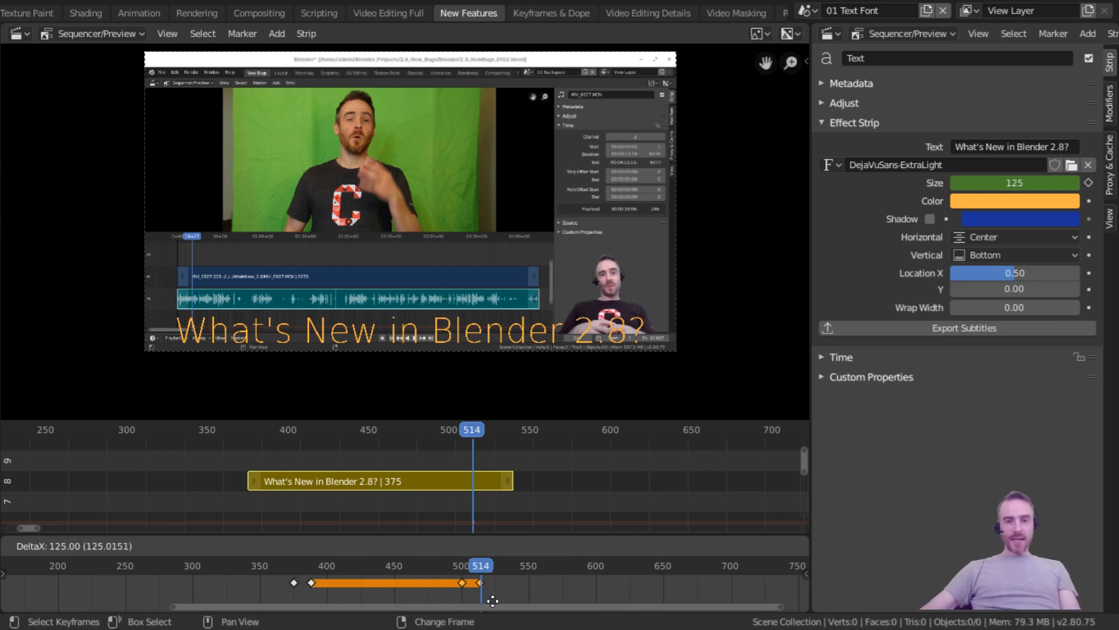
left_click(491, 597)
- Mirror the two duplicated size keyframes in time about frame 501 by scaling them by -1
middle_click_drag(488, 595, 571, 597, "ctrl")
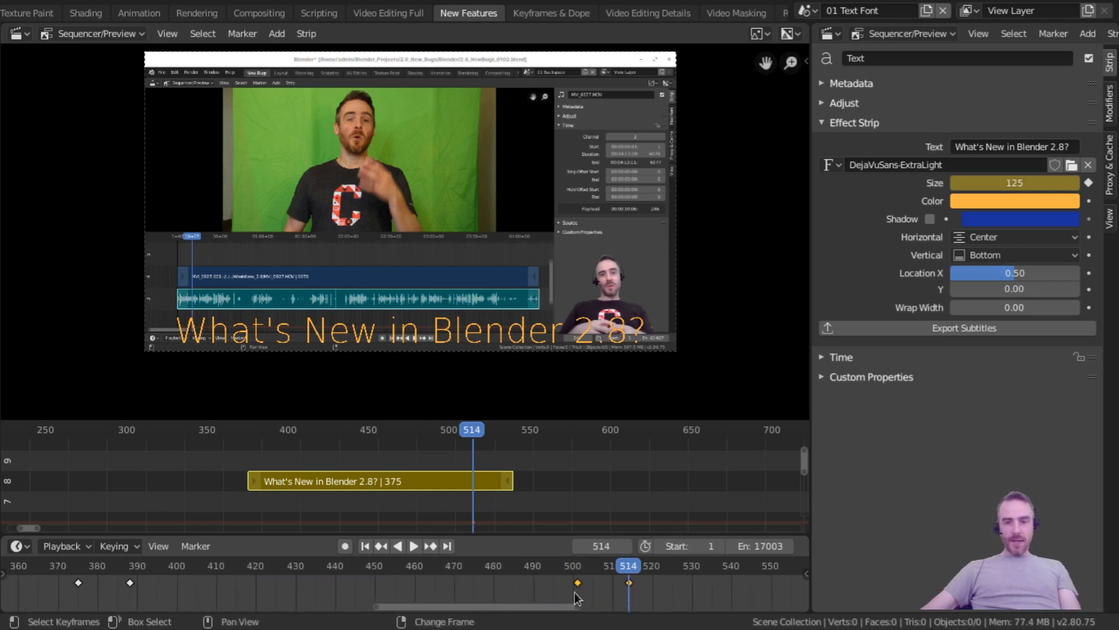
right_click(577, 597)
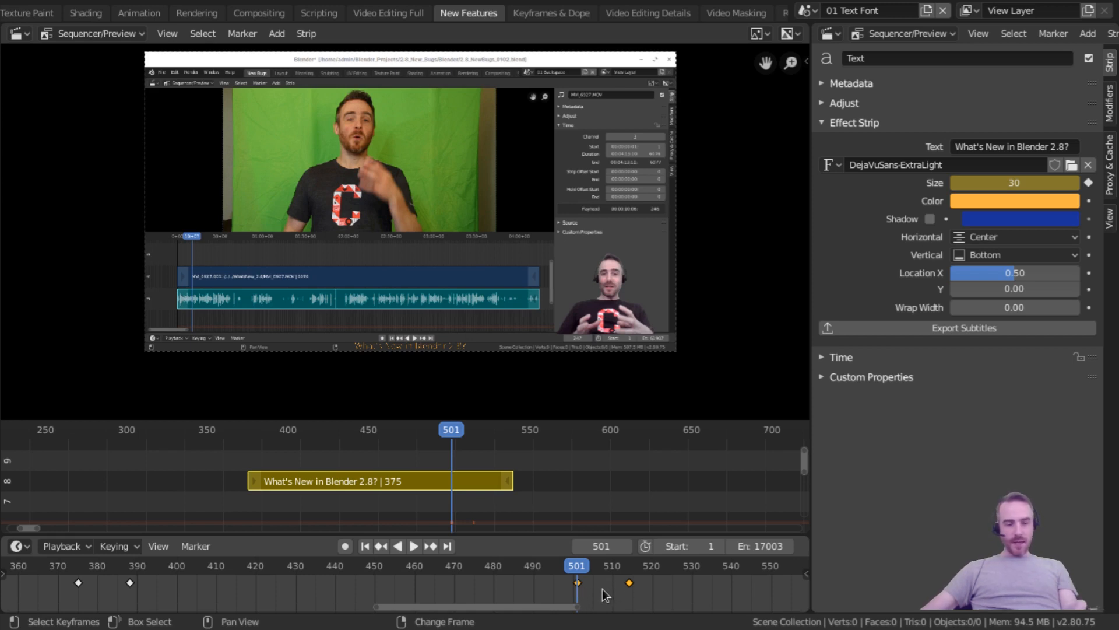
key("s")
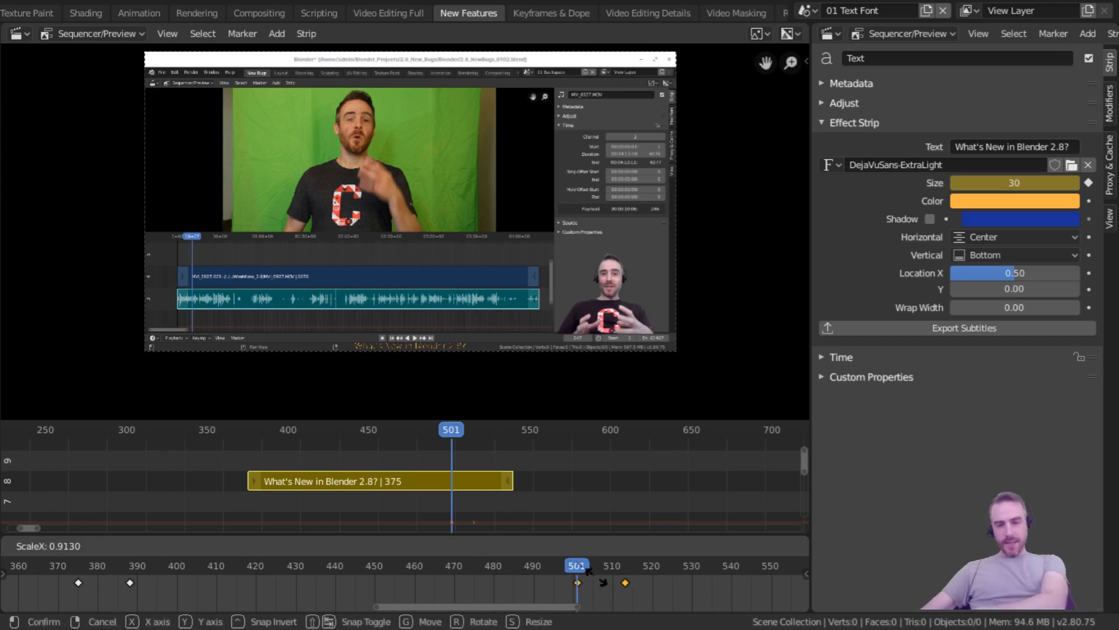
type("-1")
key("Return")
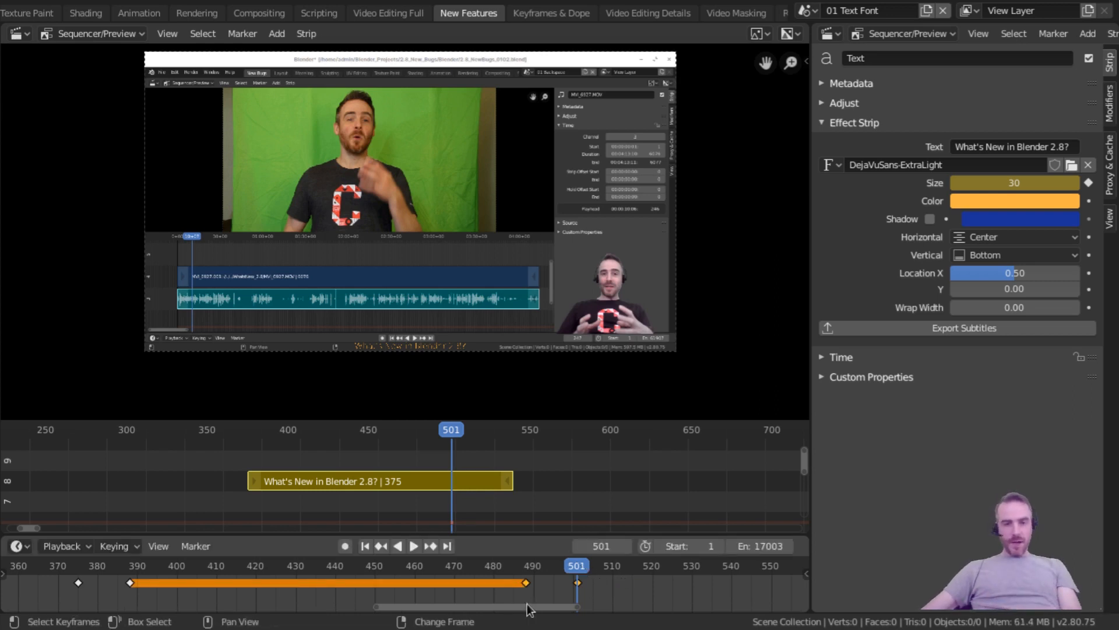
- Play the text strip's size animation, and scrub the playhead through the ending keyframes and back to about frame 376
right_click(86, 587)
key("space")
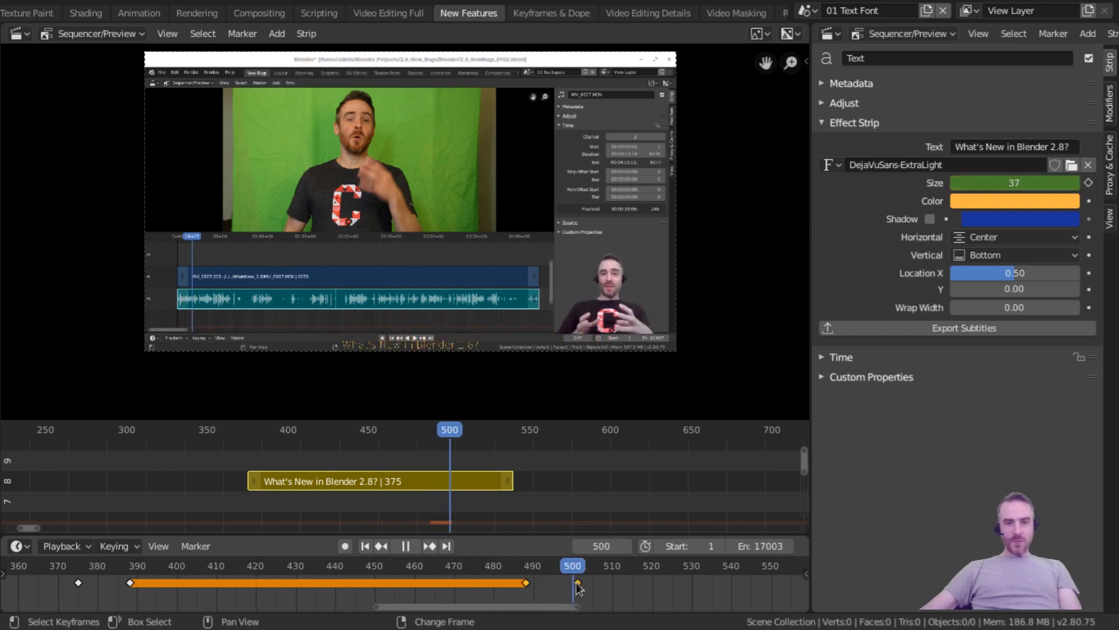
right_click_drag(577, 583, 82, 585)
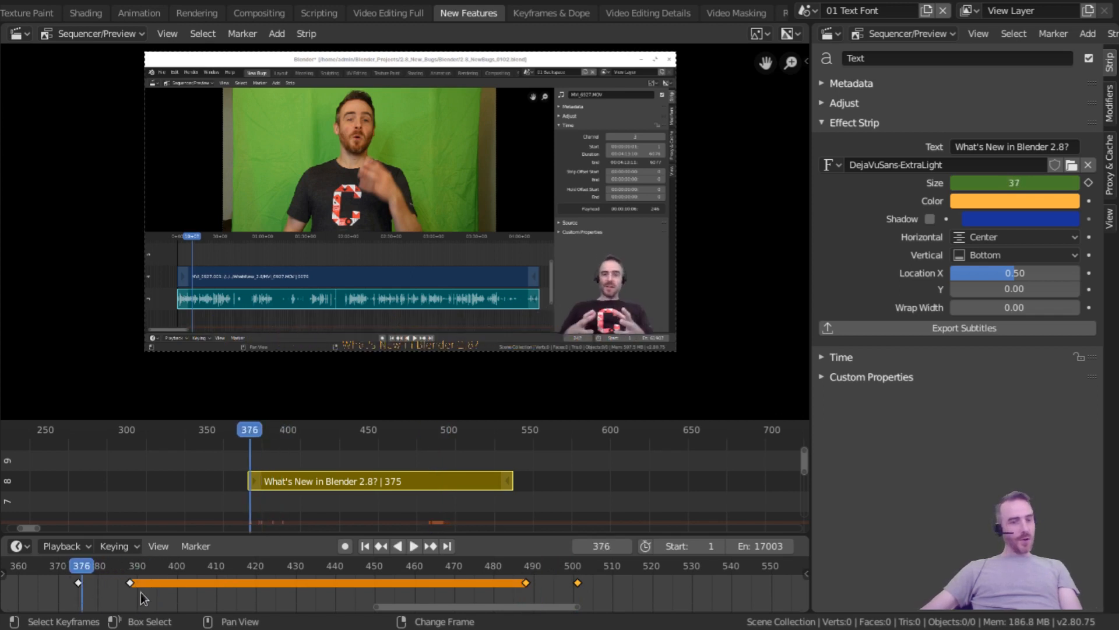
- Switch to the Keyframes & Dope workspace, and examine the text size keyframes in the Dope Sheet and Graph Editor
key("ctrl+Page_Down")
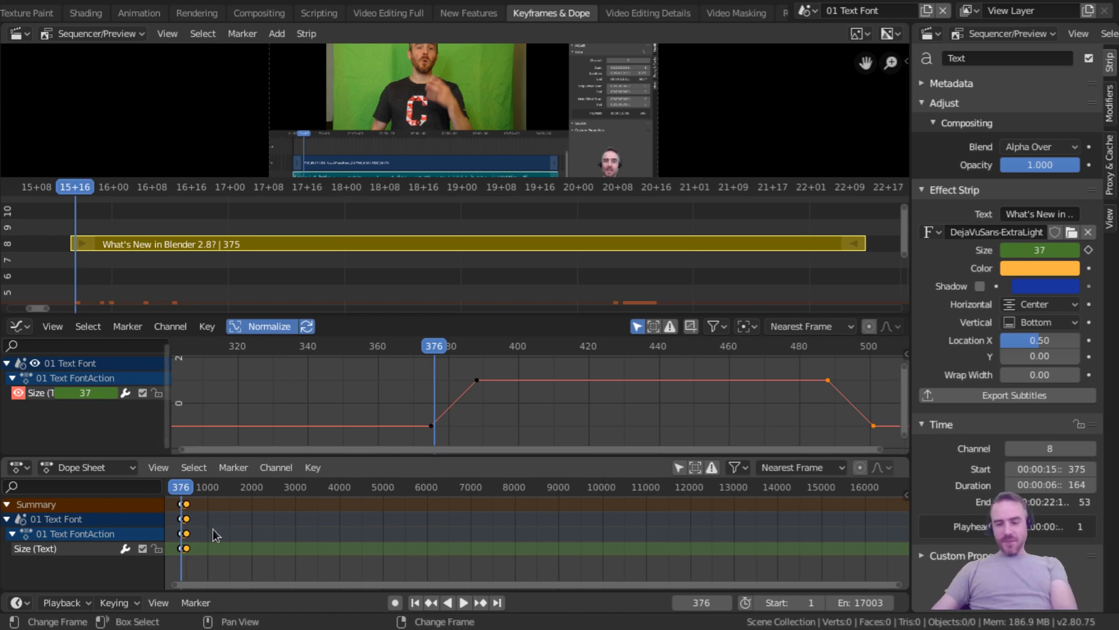
key("Home")
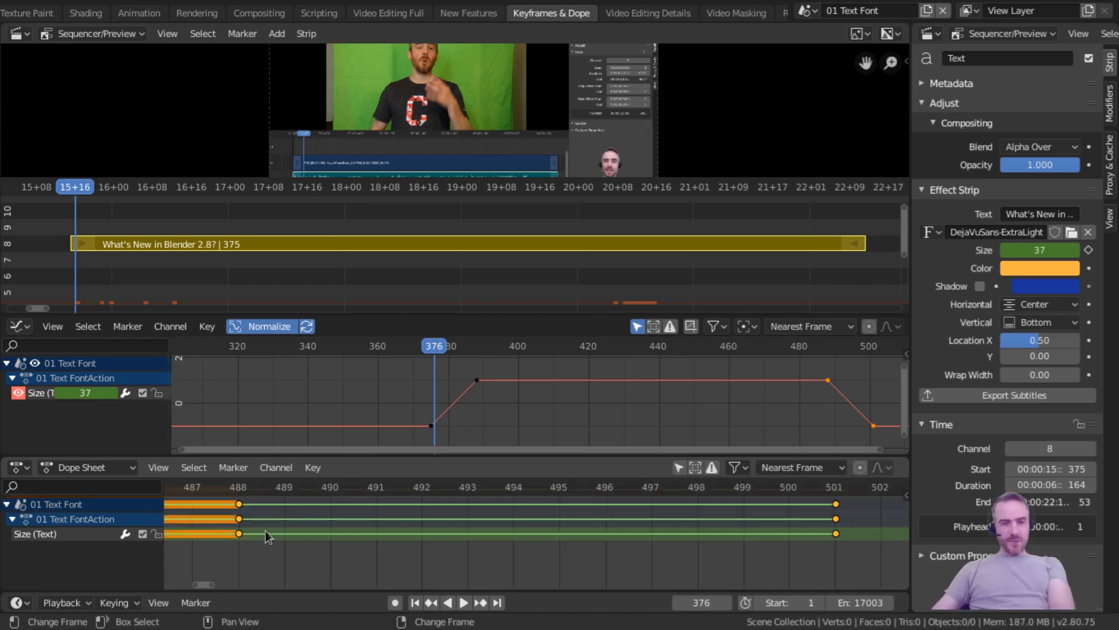
middle_click_drag(446, 537, 426, 557)
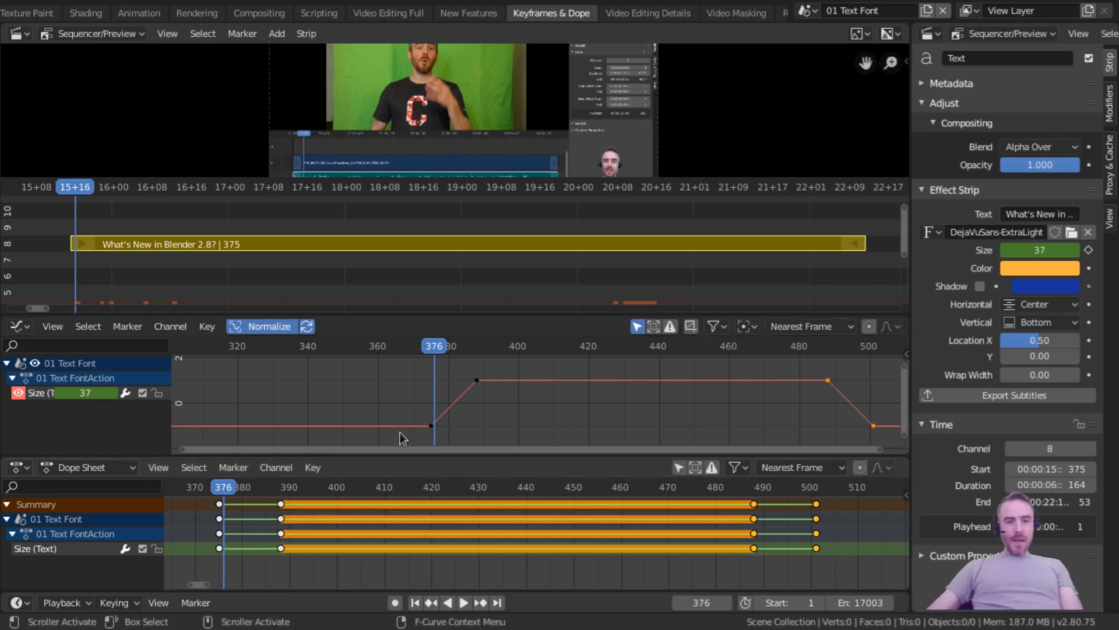
scroll(485, 410, "up", 3)
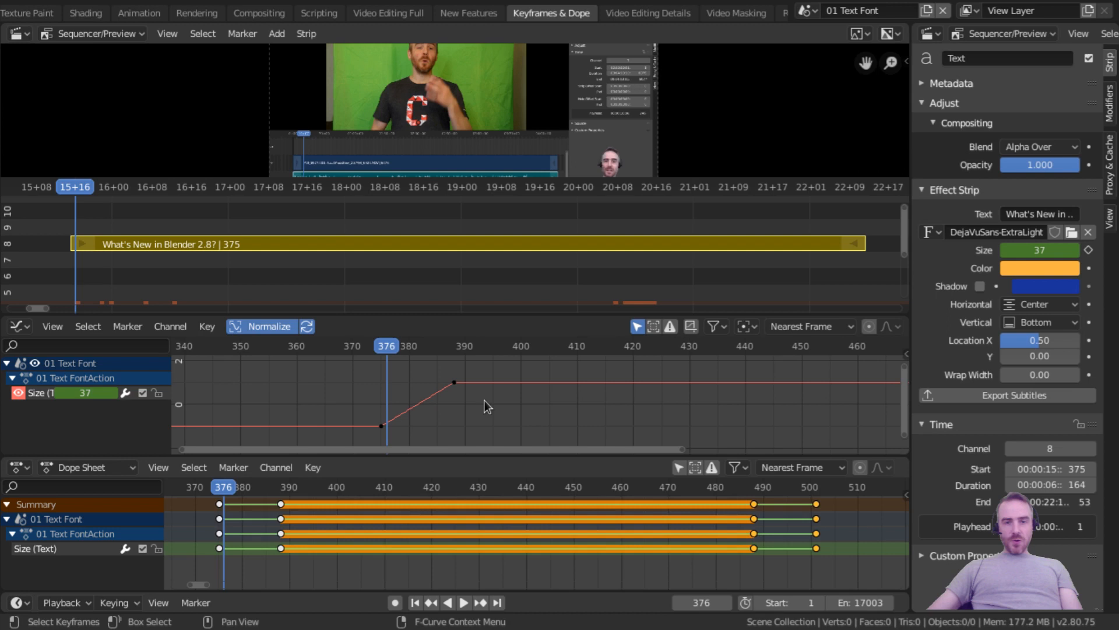
scroll(484, 400, "up", 1)
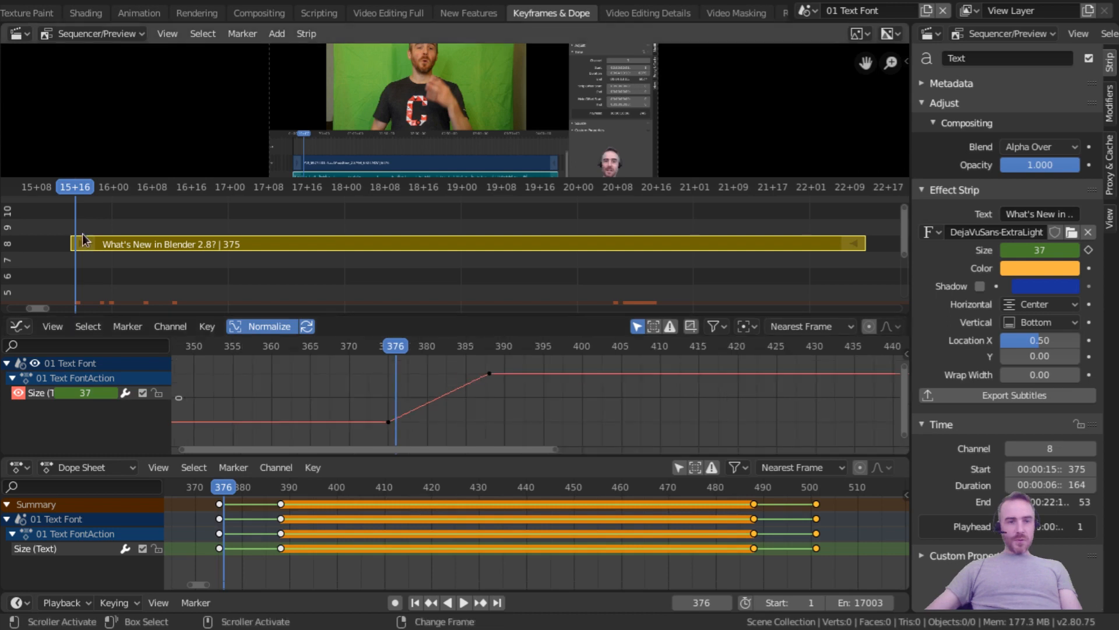
- Enlarge the title text in the preview, and play its growth between frames 375 and 388 against the size curve
key("space")
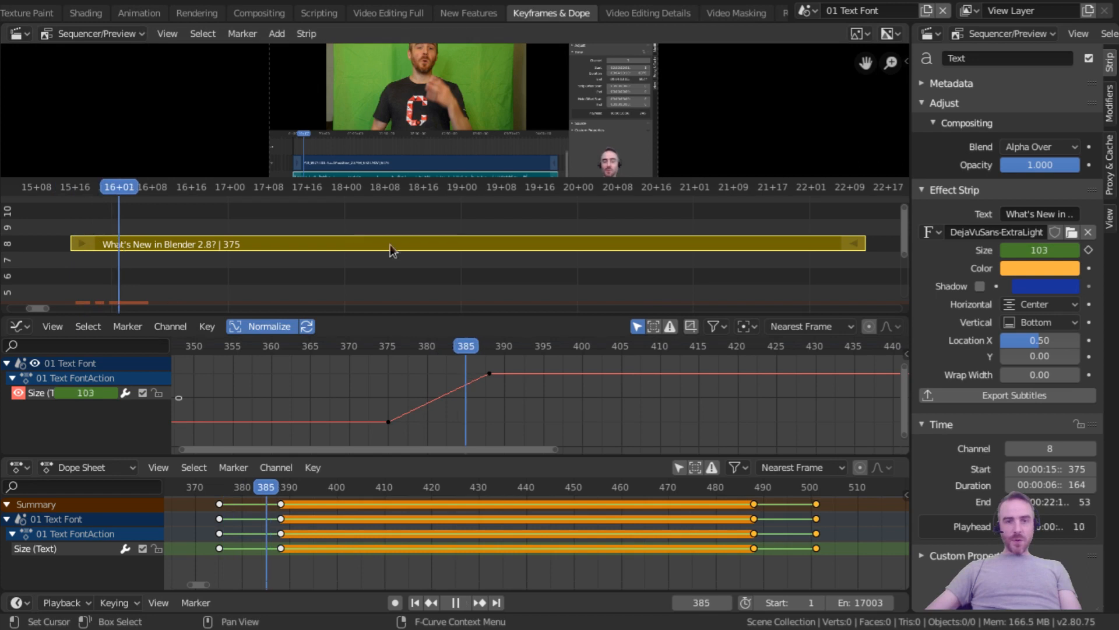
key("space")
scroll(427, 116, "down", 3)
middle_click_drag(484, 137, 489, 64)
scroll(490, 63, "up", 4)
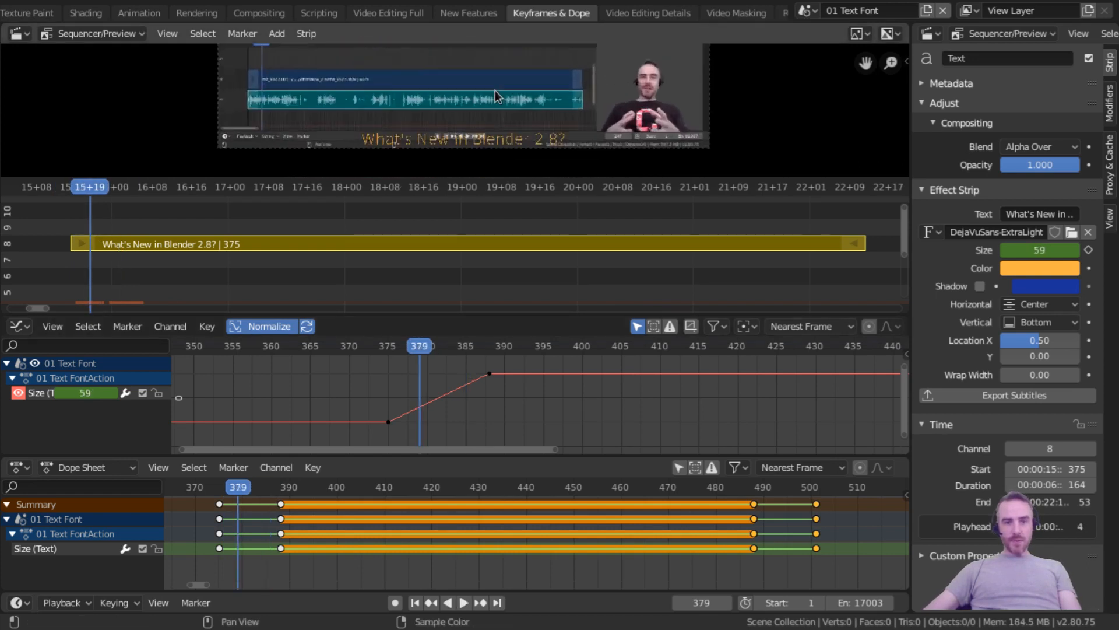
scroll(489, 63, "up", 2)
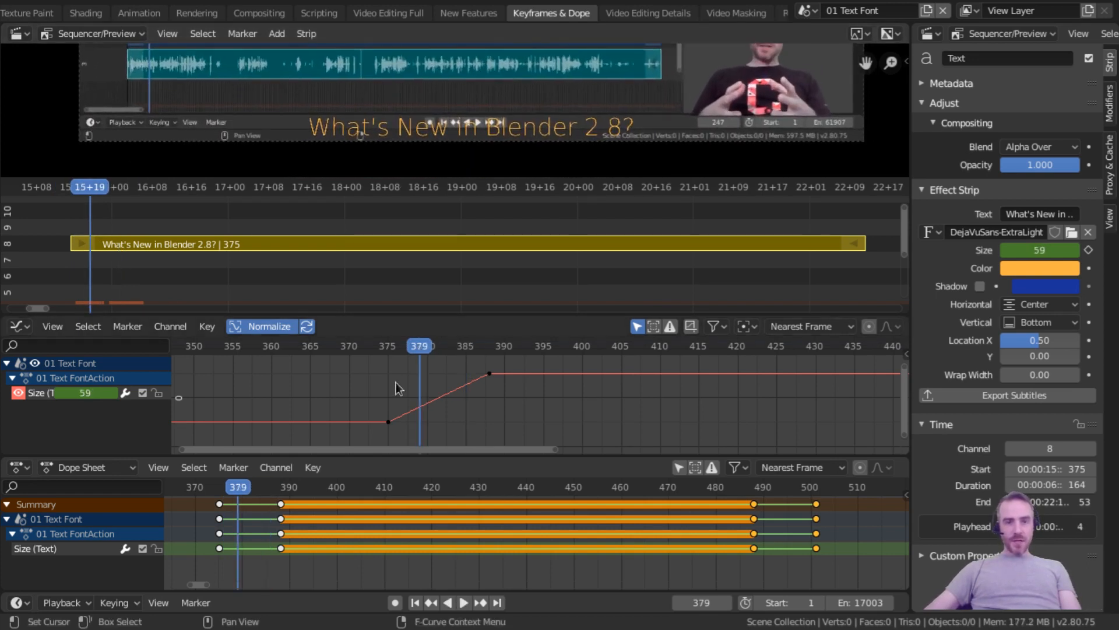
left_click_drag(417, 343, 386, 342)
key("space")
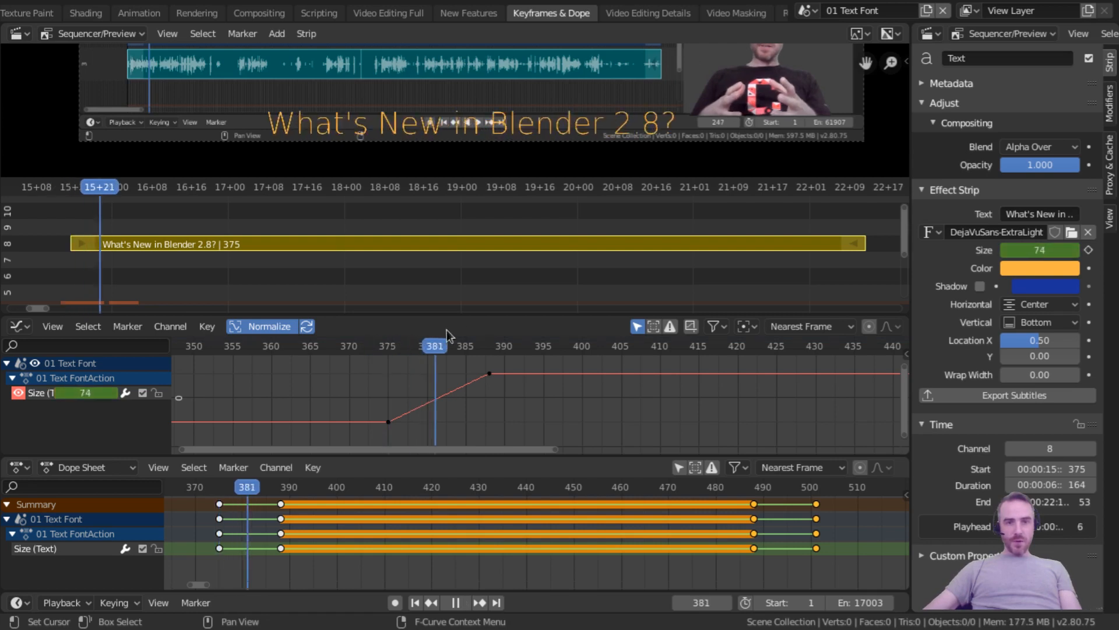
key("space")
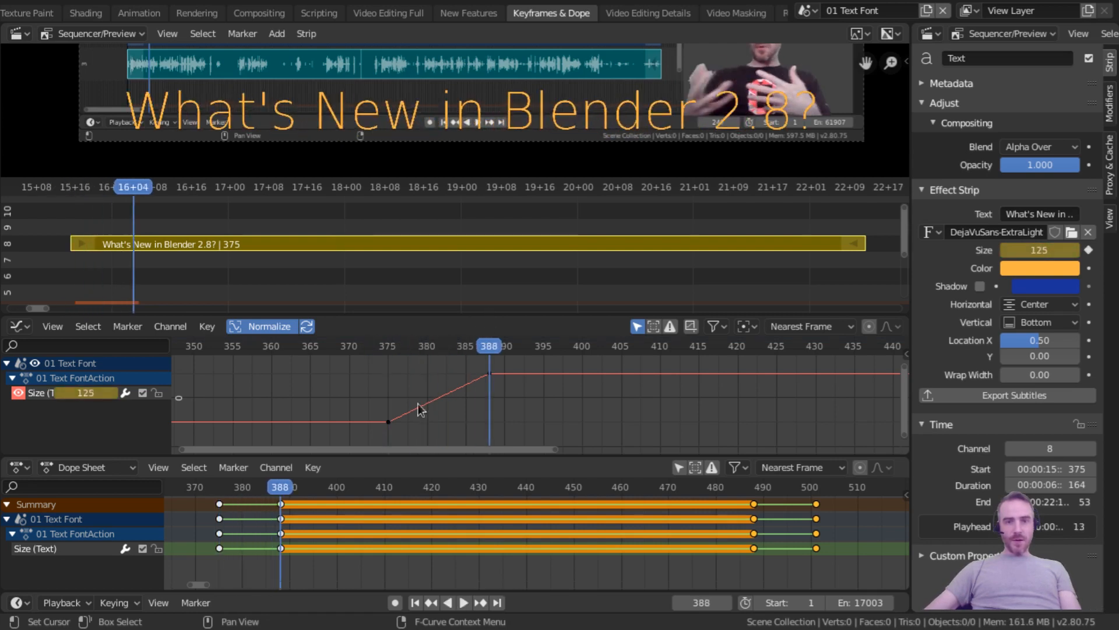
- Set the interpolation of the size keyframes at frames 375 and 388 to Bezier in the Graph Editor
left_click(389, 421)
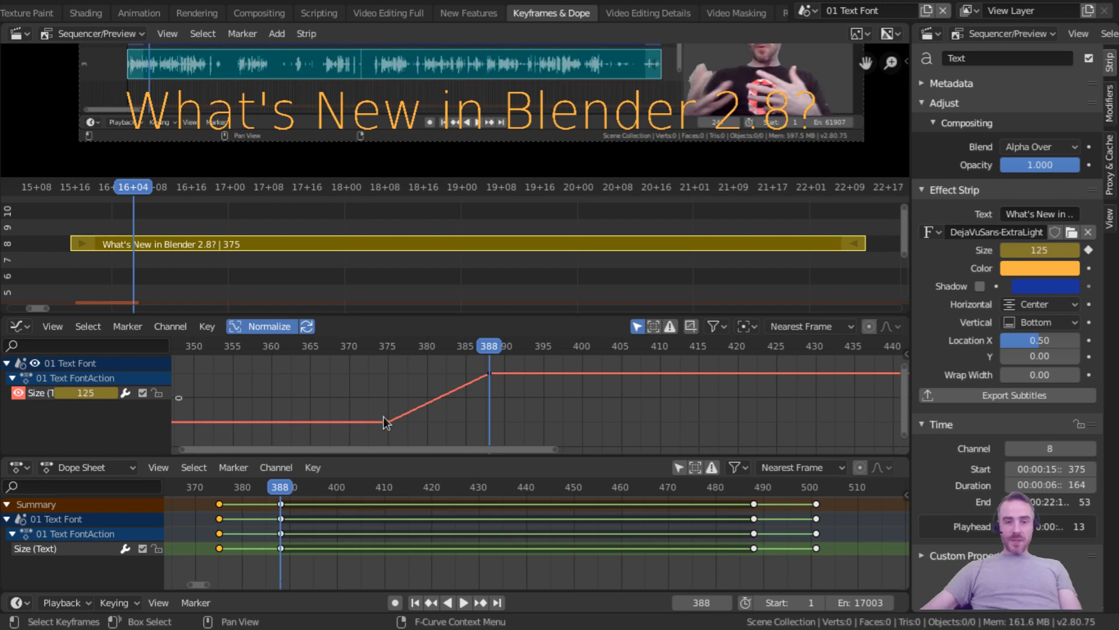
middle_click_drag(349, 504, 357, 504)
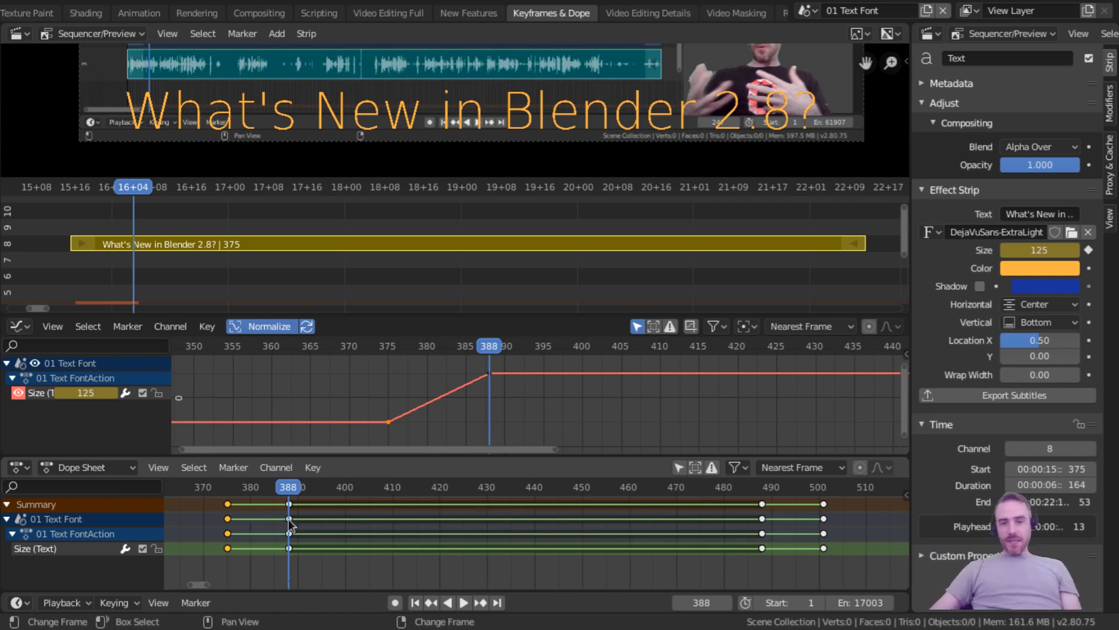
left_click(489, 373)
left_click(389, 421)
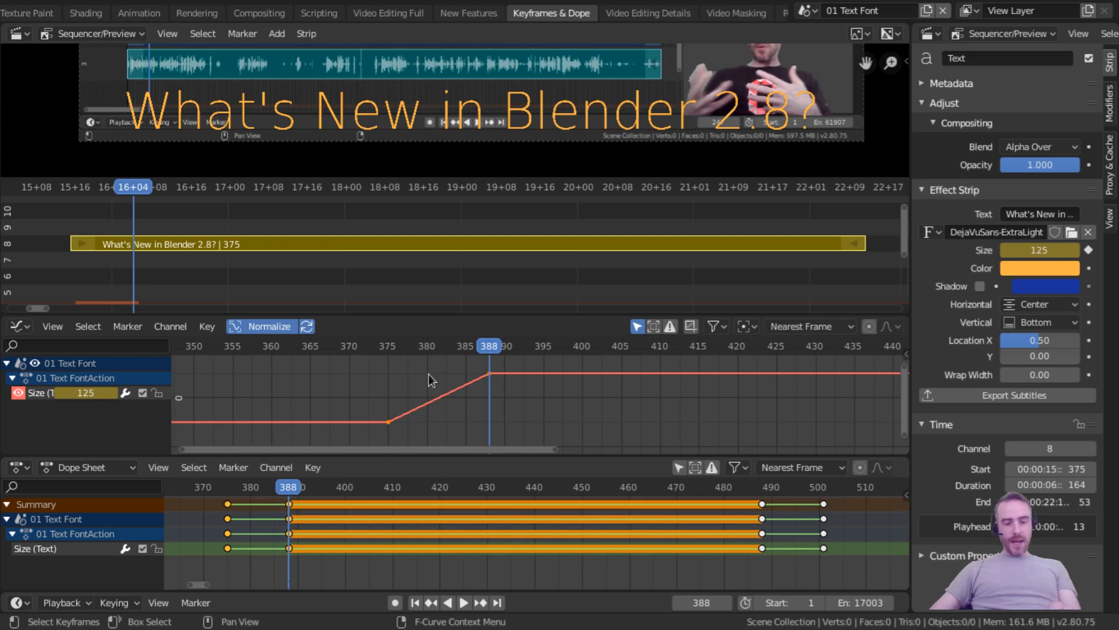
key("t")
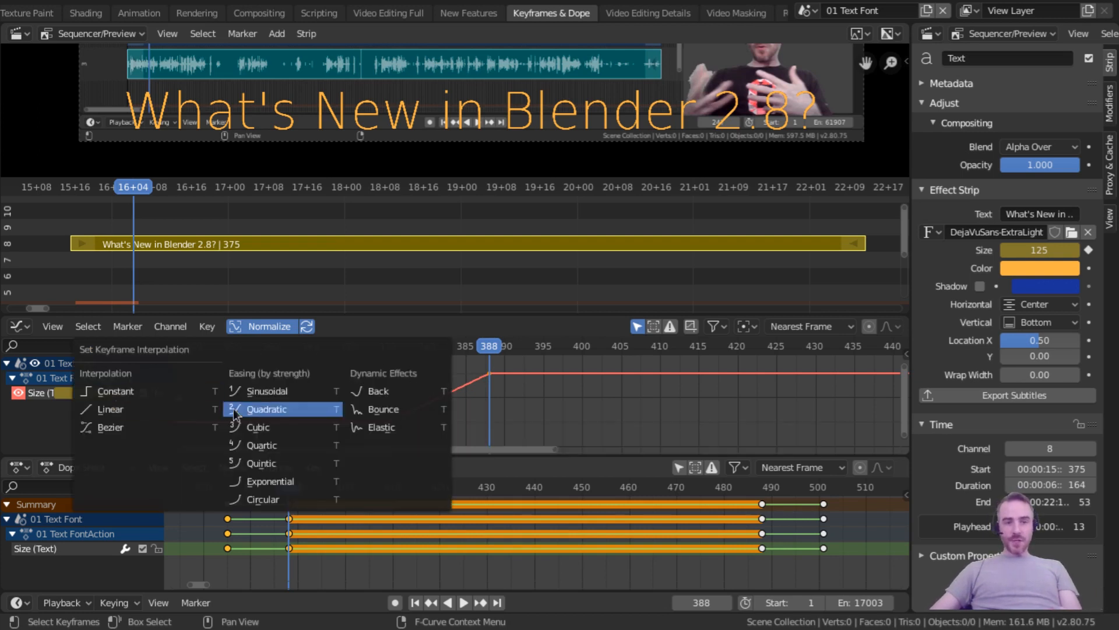
left_click(121, 432)
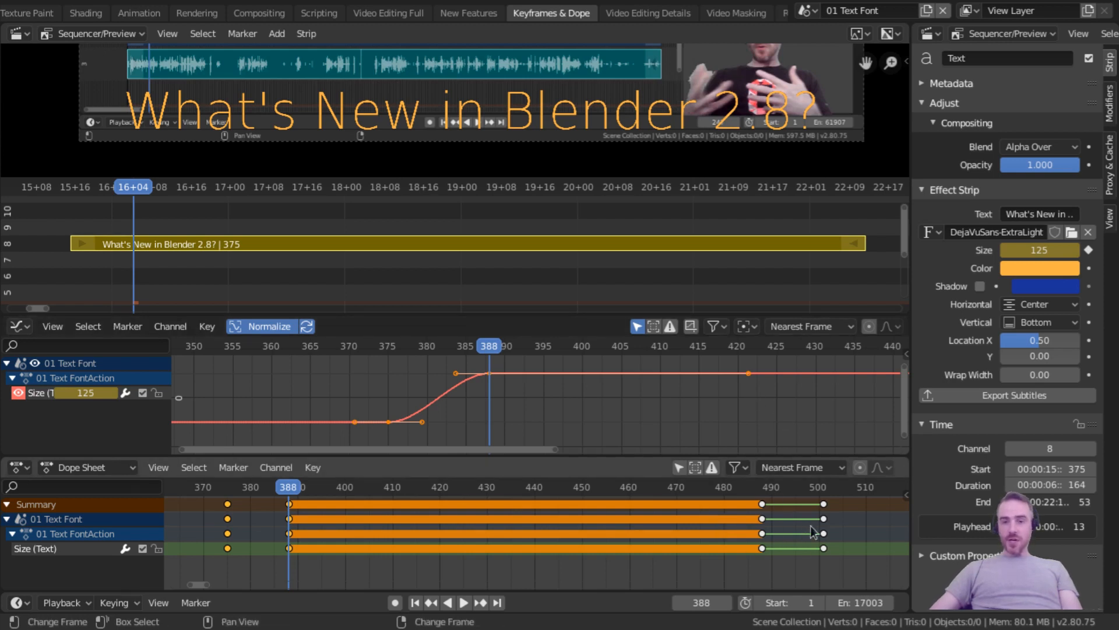
- Lengthen the outgoing Bezier handle of the frame 375 size keyframe to about frame 382
key("Home")
scroll(678, 417, "up", 6)
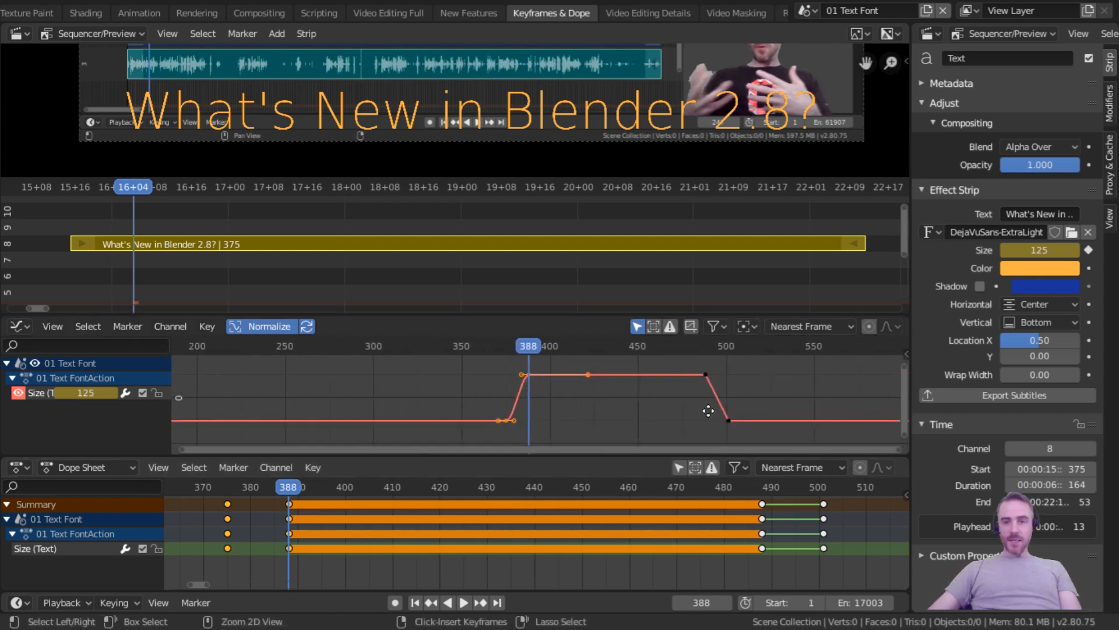
scroll(610, 402, "up", 5)
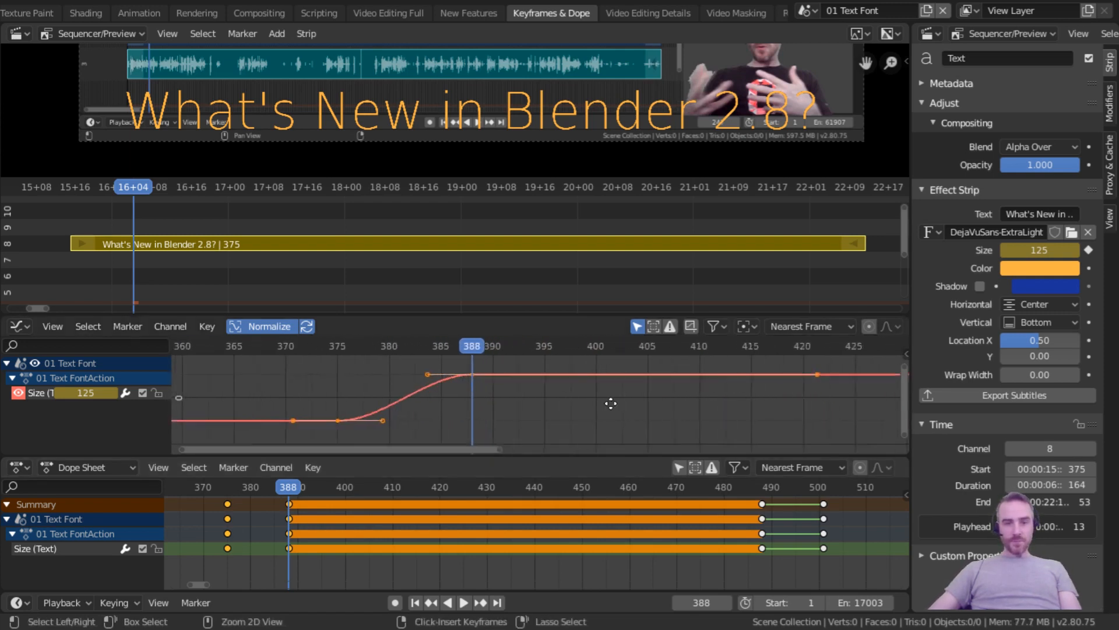
left_click_drag(480, 427, 513, 428)
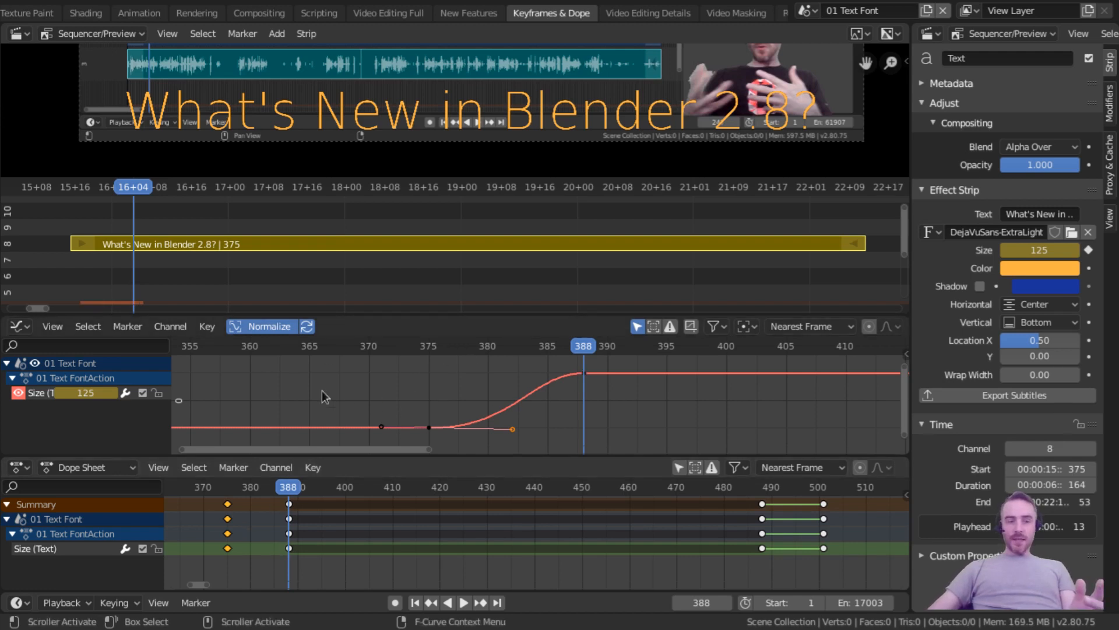
- Set the handle type of the frame 375 size keyframe to Free, and raise its two handles independently above the keyframe
left_click(227, 504)
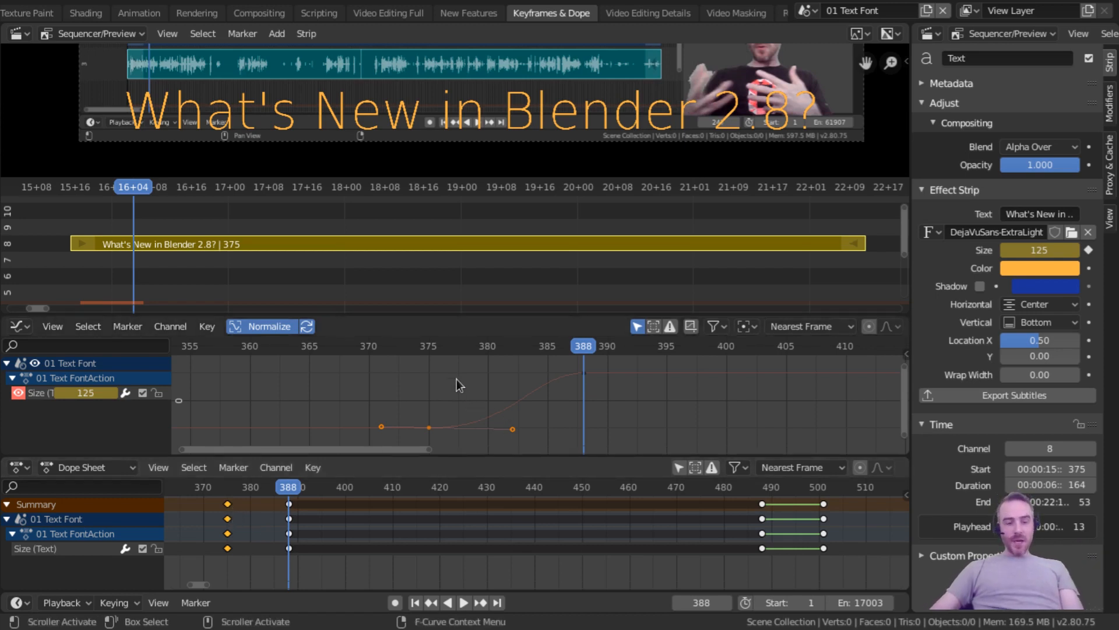
key("v")
left_click(477, 395)
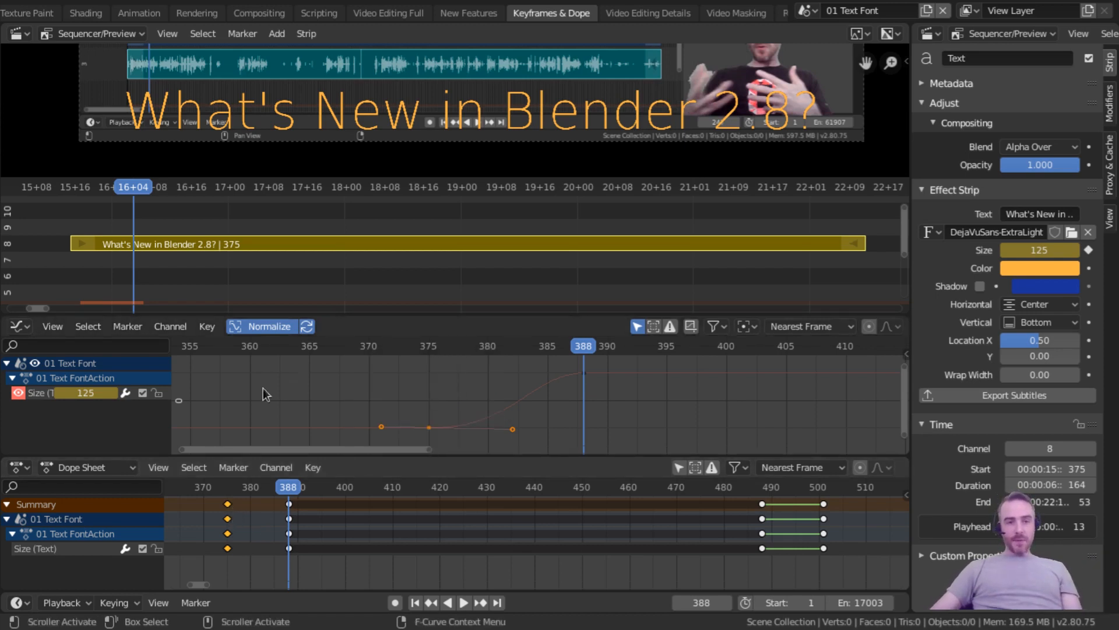
mouse_move(265, 73)
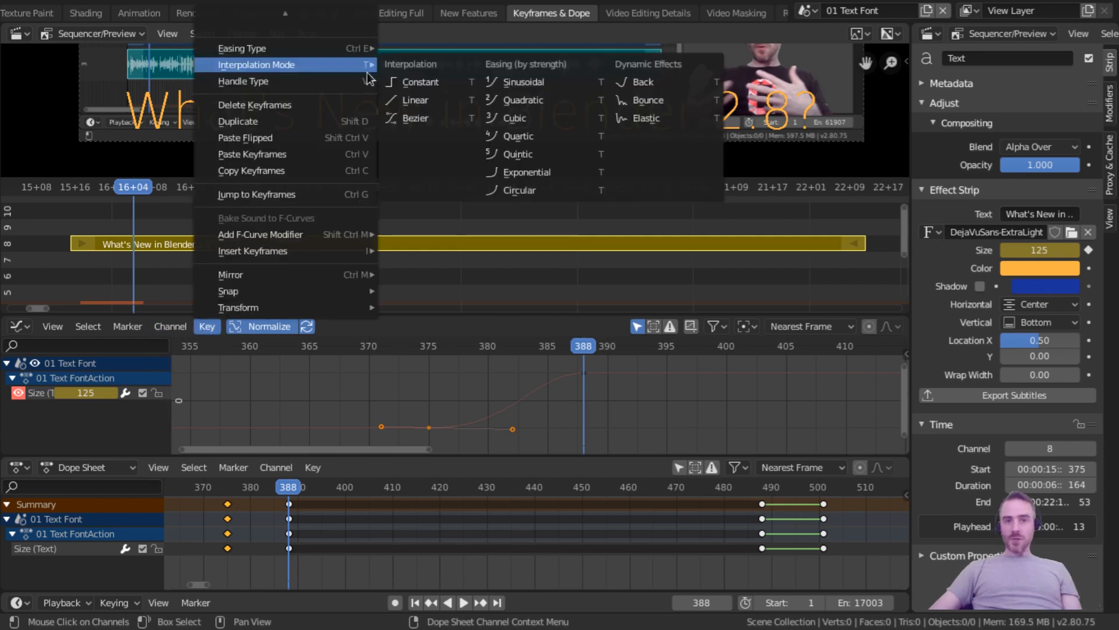
mouse_move(358, 82)
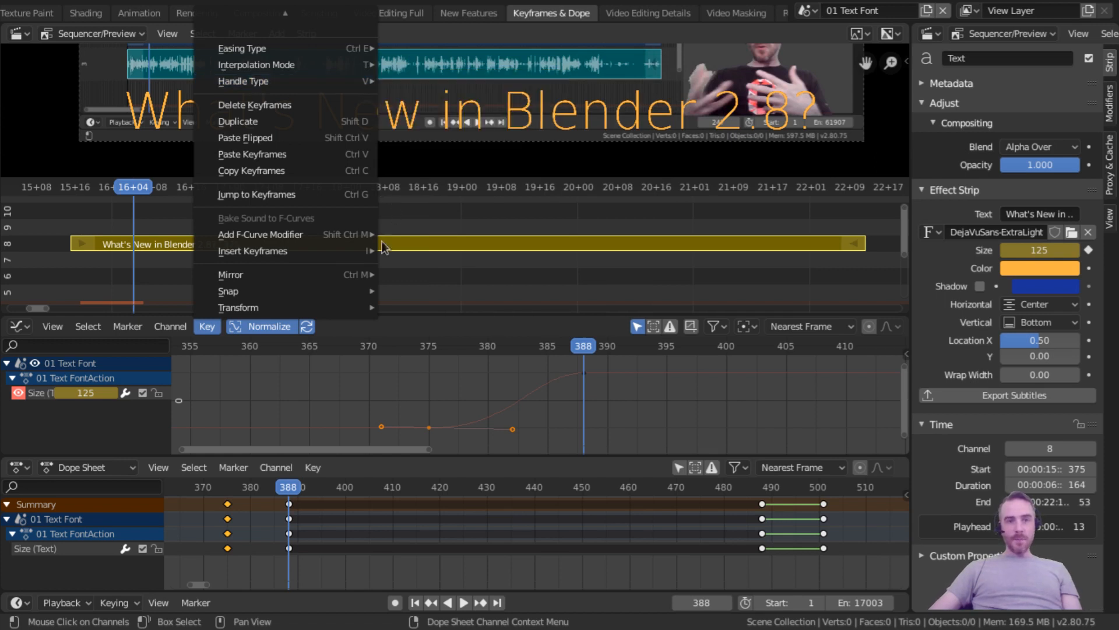
key("v")
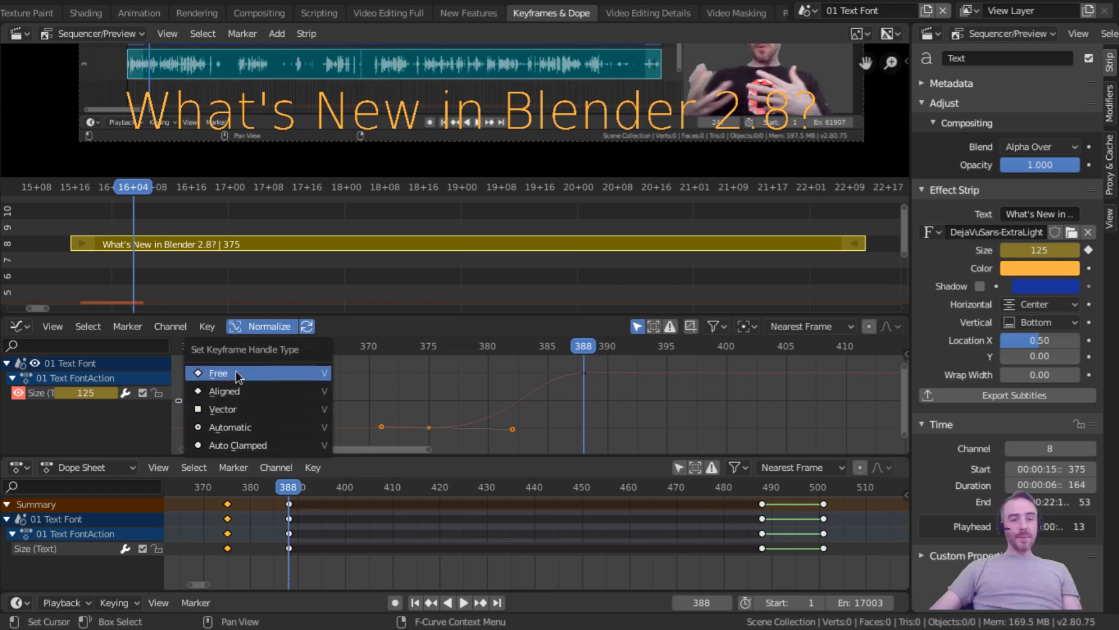
left_click(253, 376)
key("v")
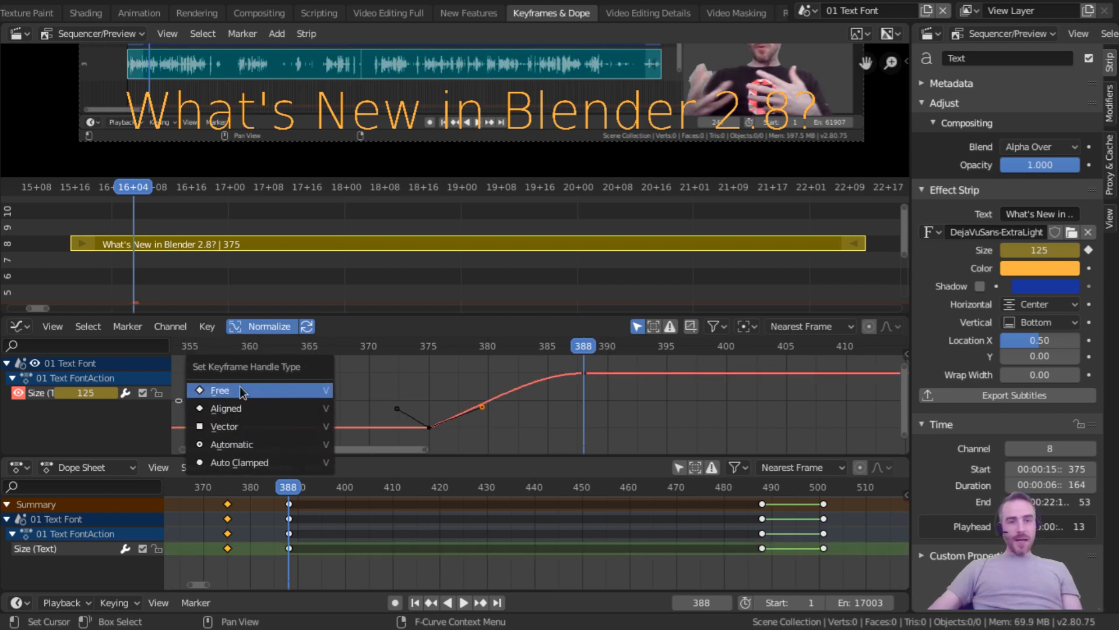
- Set the handles of the frame 375 size keyframe to Aligned, and tilt them slightly around the keyframe
left_click(225, 513)
left_click(227, 505)
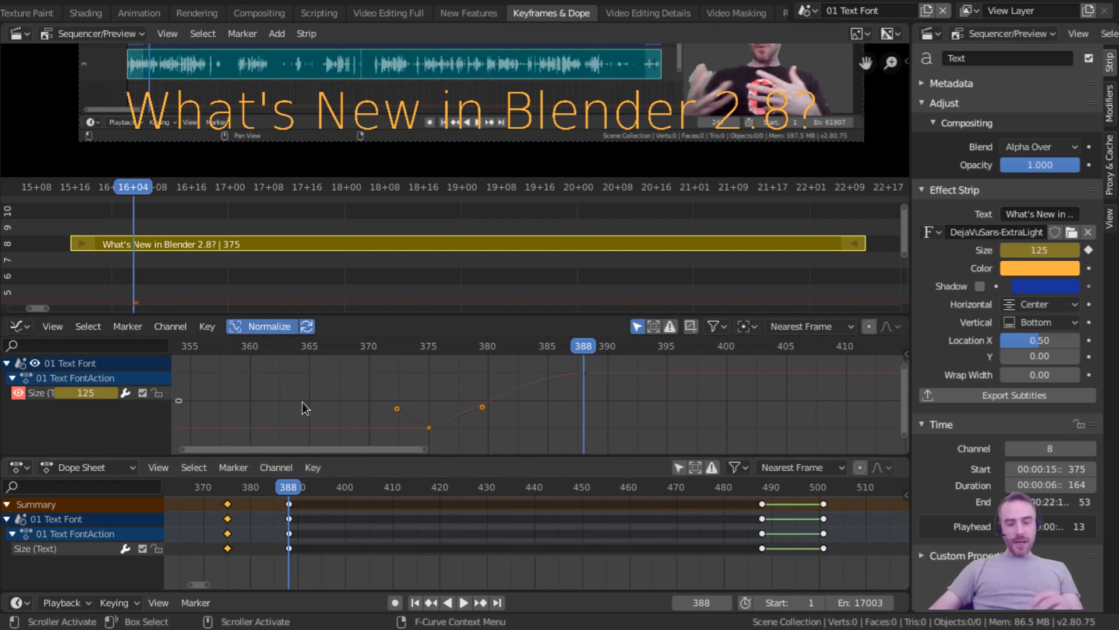
key("v")
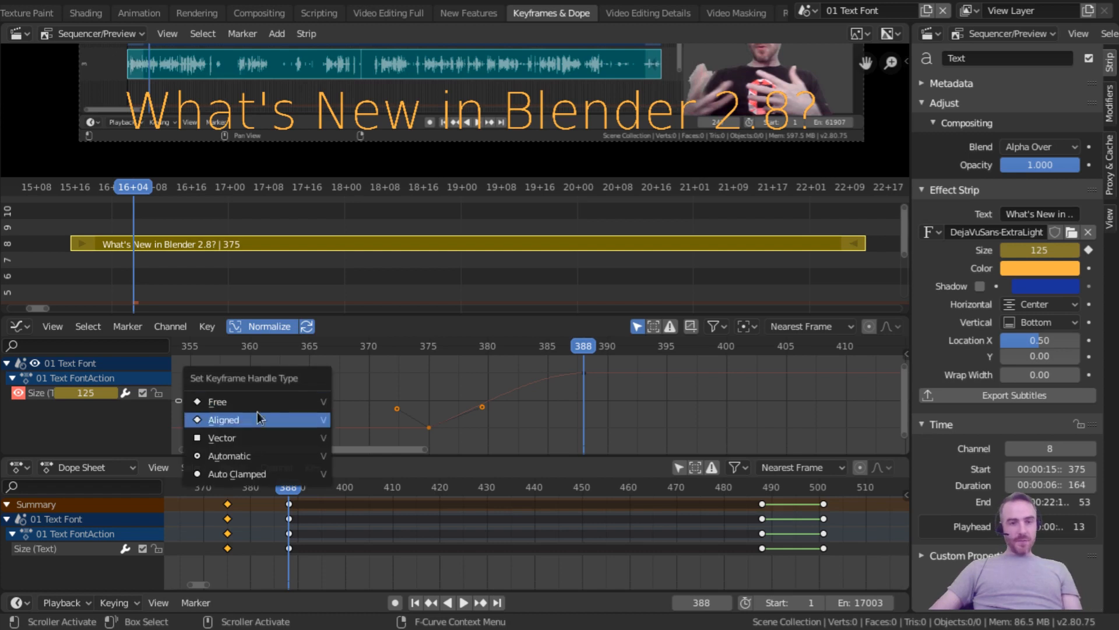
left_click(215, 418)
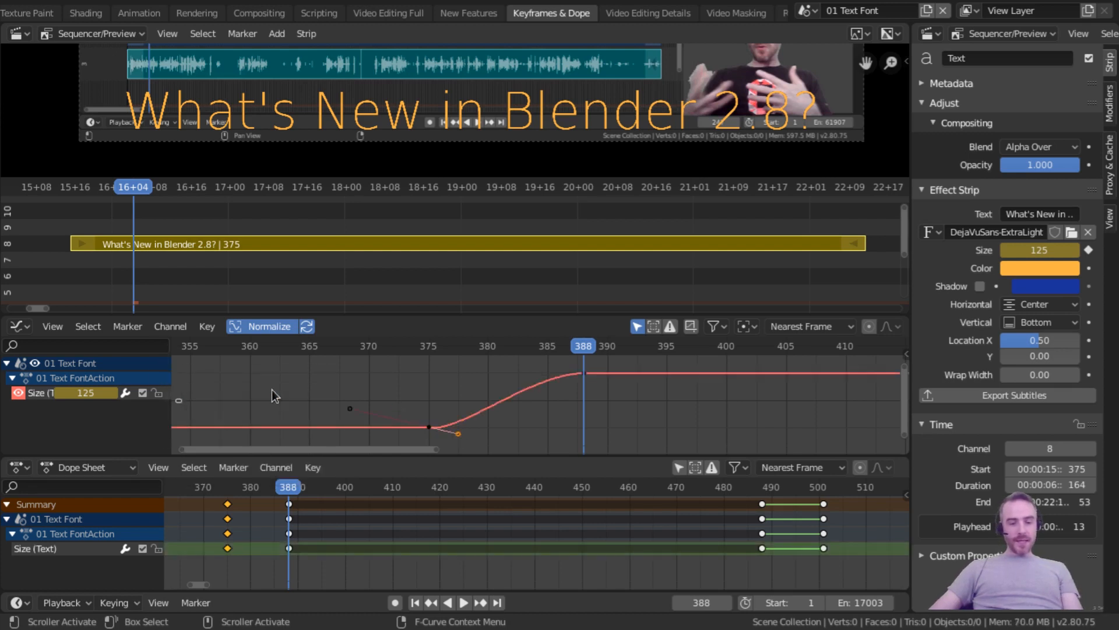
key("v")
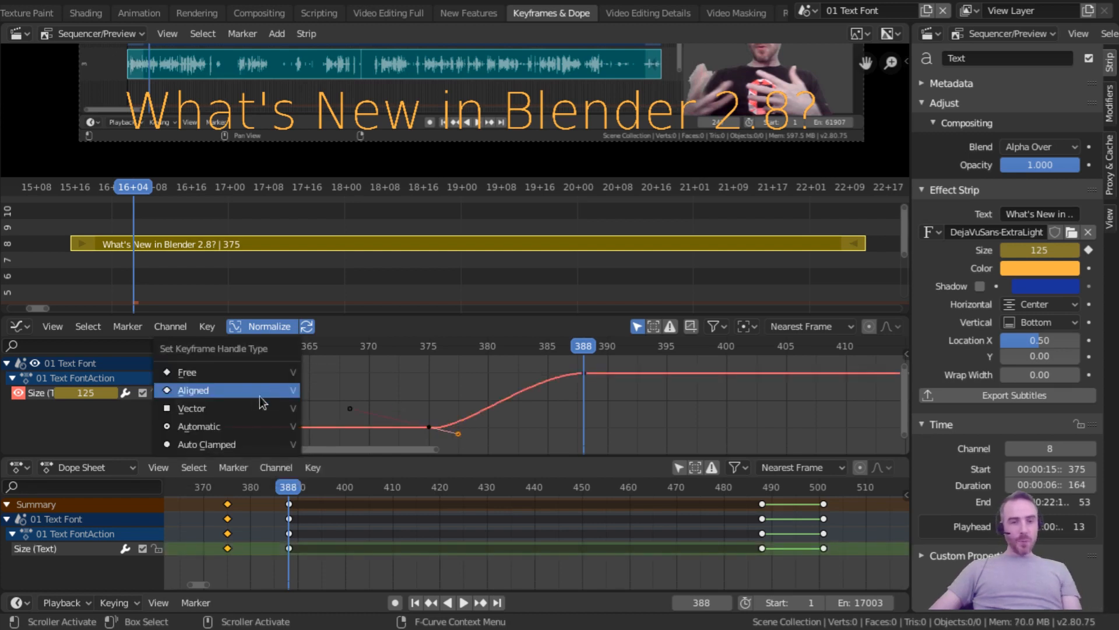
left_click(195, 391)
- Try the Vector handle type on the outgoing handle of the frame 375 size keyframe
key("v")
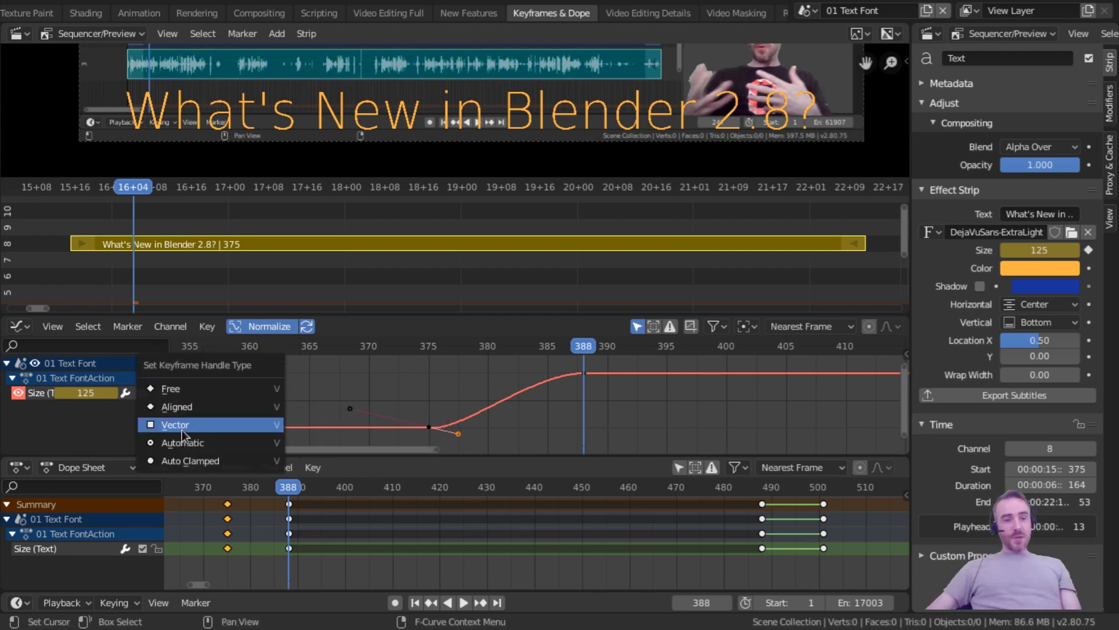
left_click(175, 426)
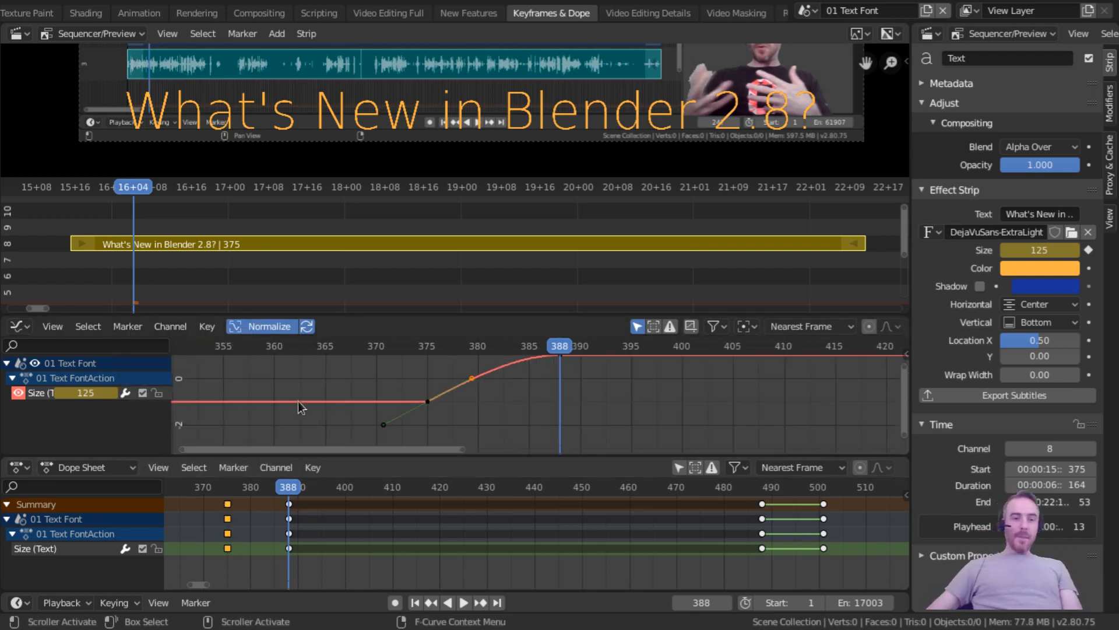
key("v")
left_click(258, 418)
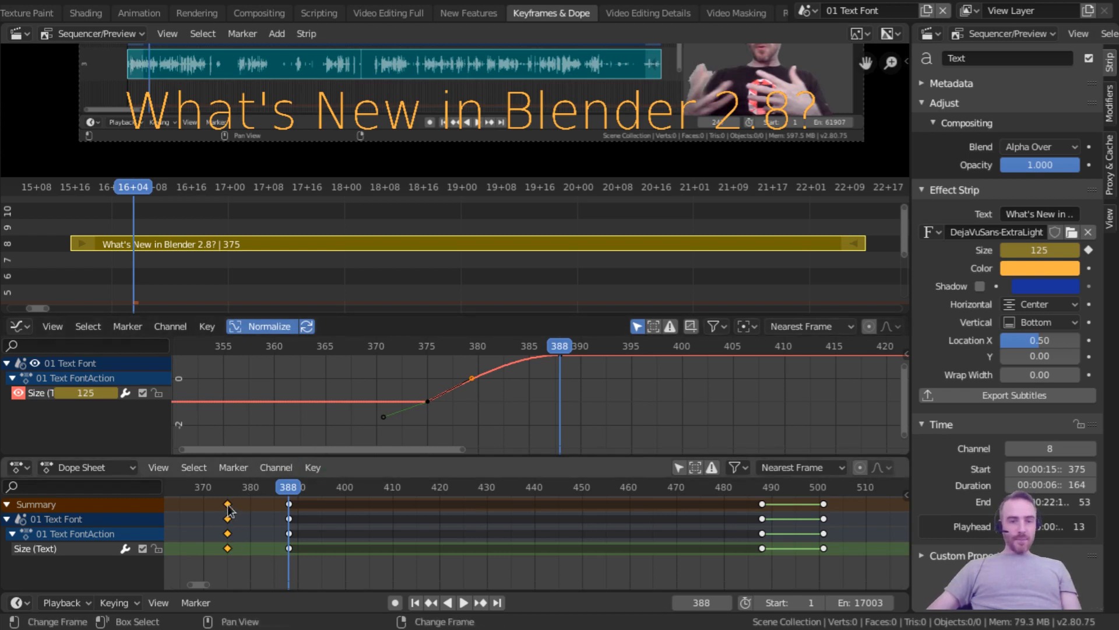
- Select the whole frame 375 size keyframe and set its handles to Automatic, followed by Auto Clamped
left_click(427, 403)
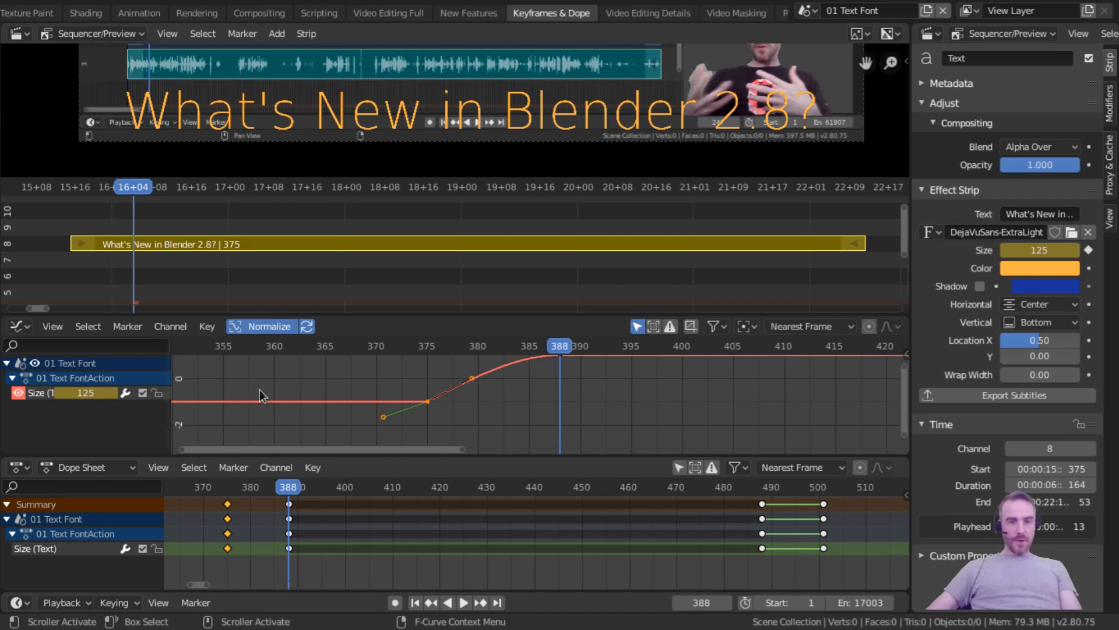
key("v")
left_click(276, 391)
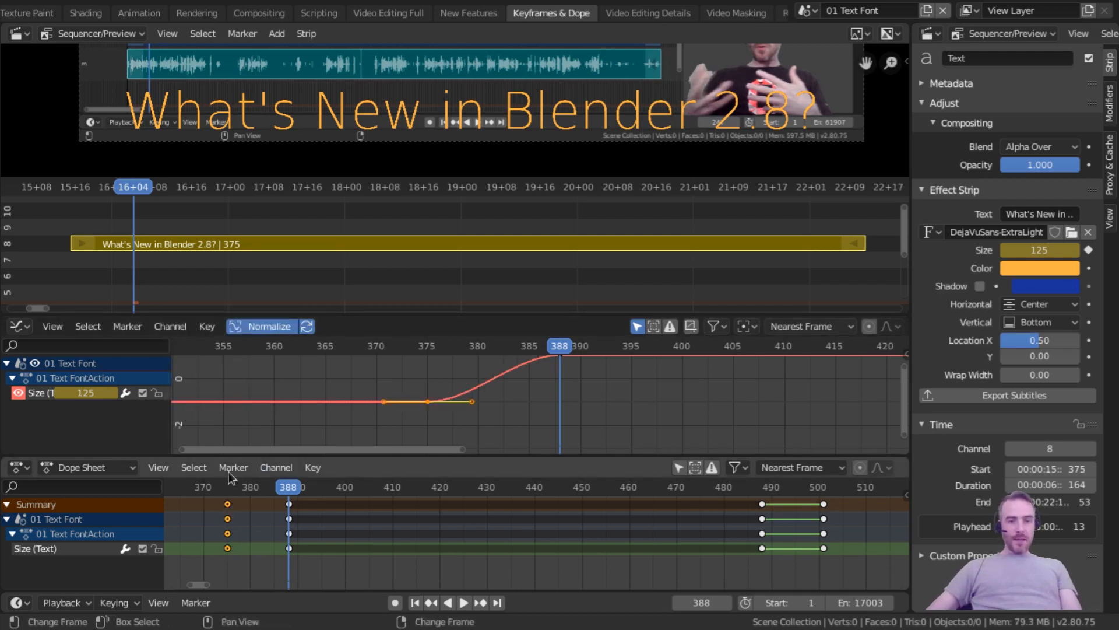
key("v")
left_click(243, 436)
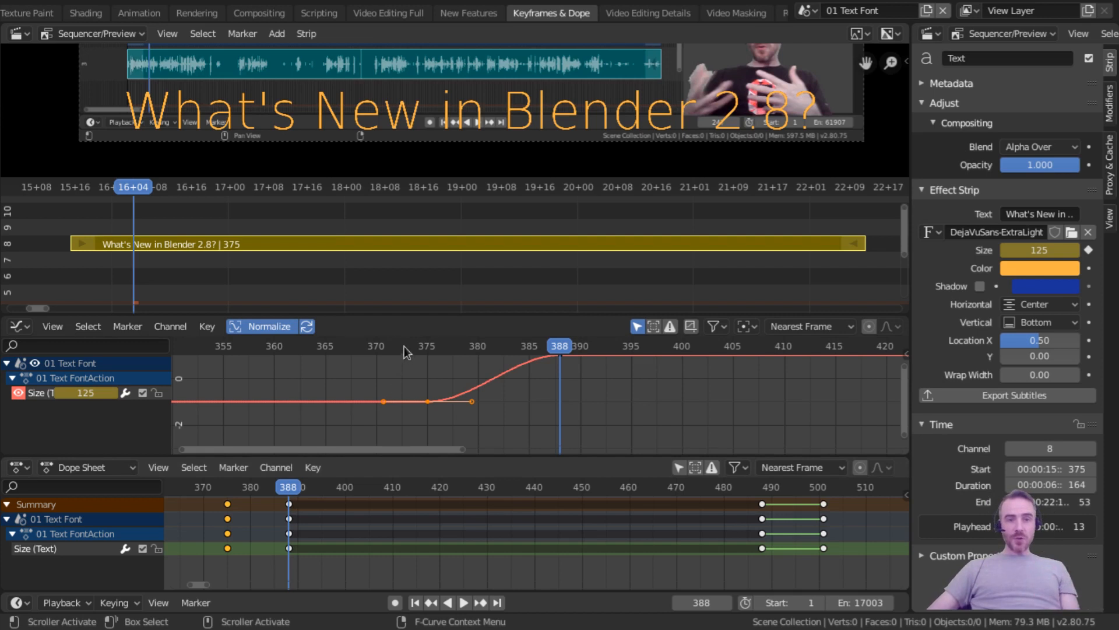
- Enlarge the Dope Sheet over the Graph Editor, and cycle the frame 375 keyframe through Automatic and other handle types, ending on a diamond-shaped one
left_click_drag(393, 456, 385, 337)
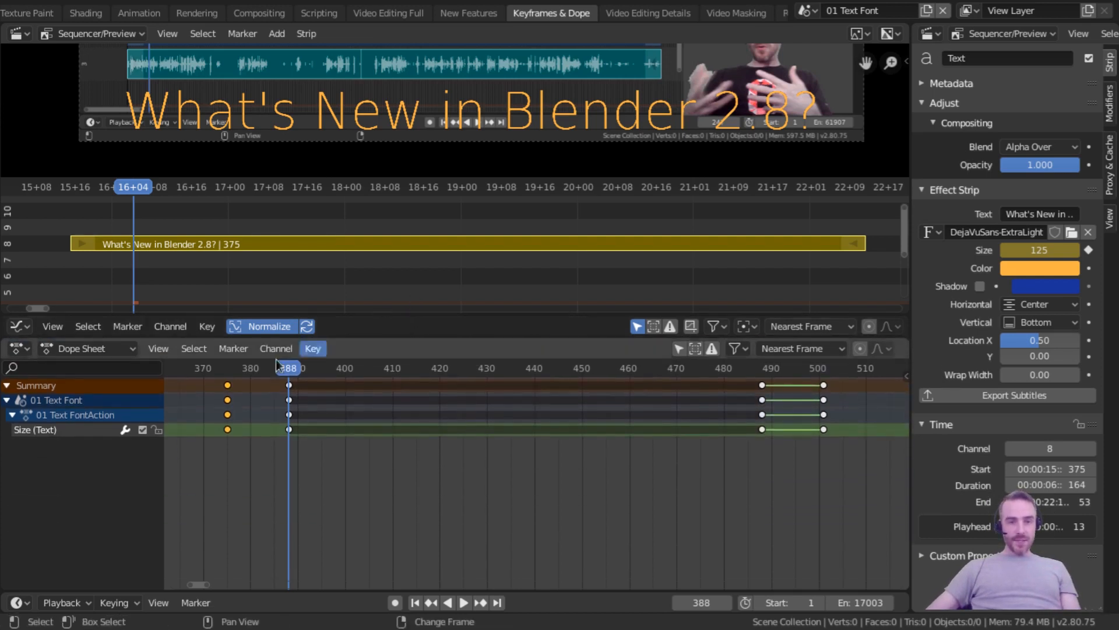
key("v")
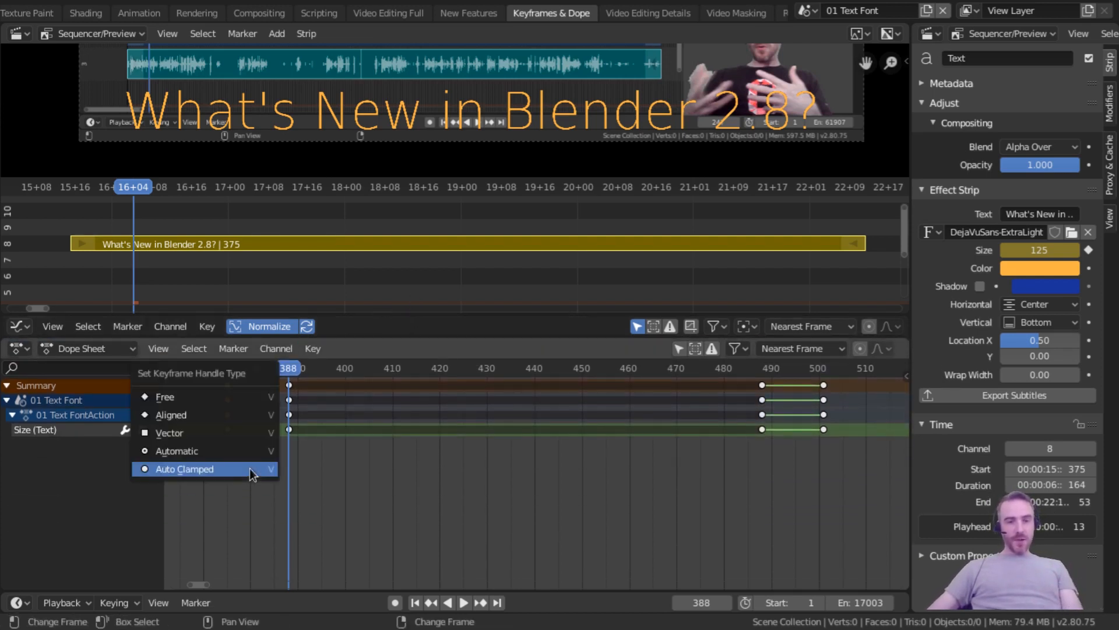
left_click(223, 449)
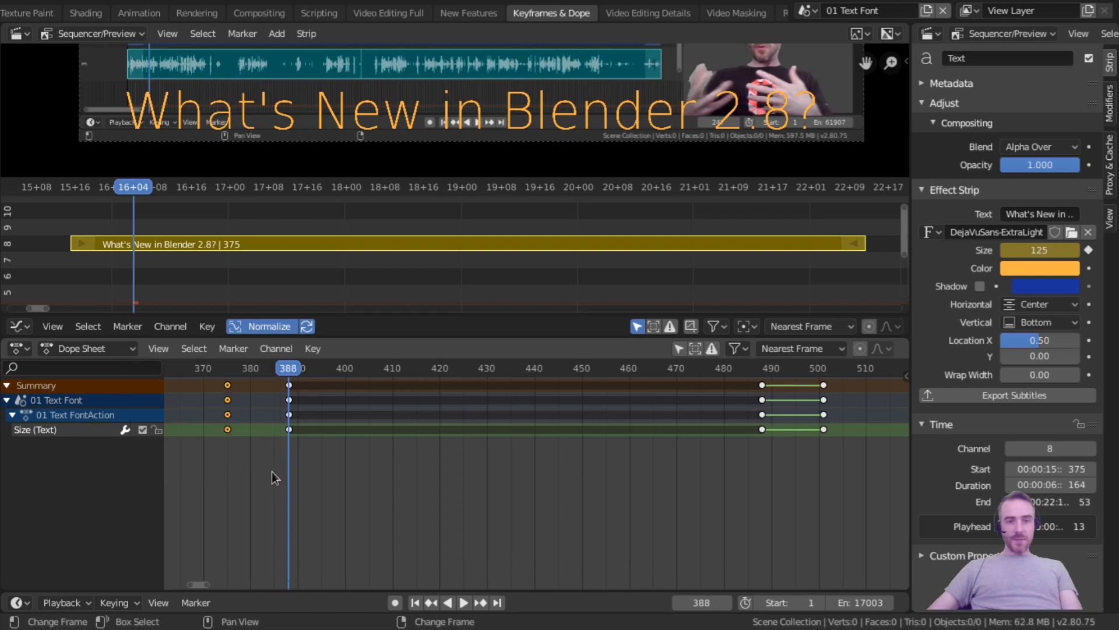
key("v")
left_click(257, 454)
key("v")
left_click(272, 433)
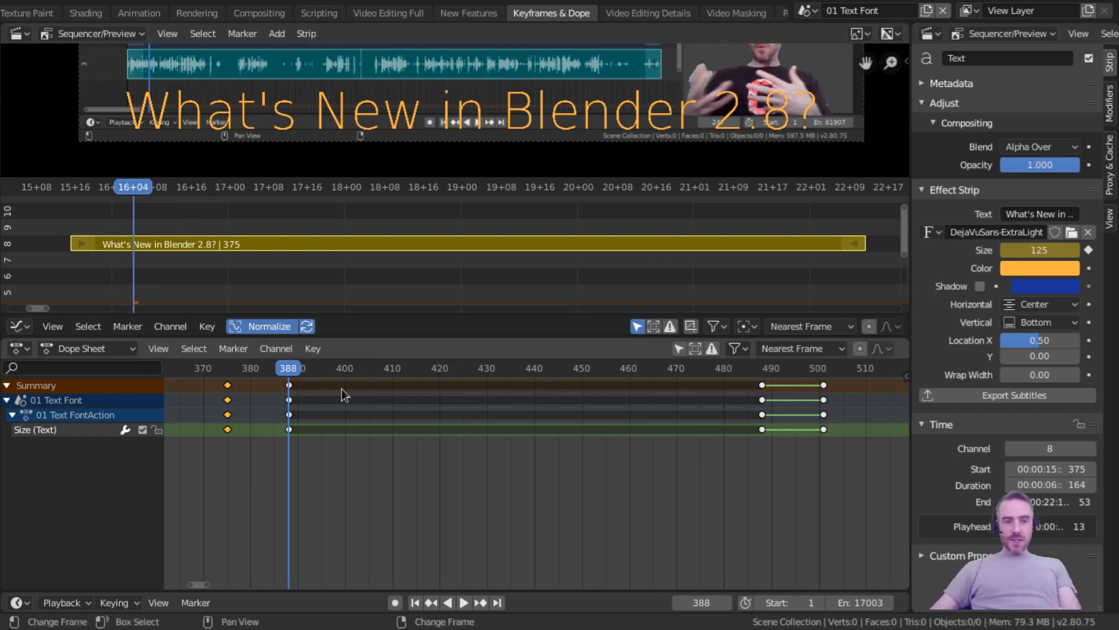
- Examine the hold bar between the keyframes at frames 388 and 488 by selecting each end, and play through it to frame 404
left_click(289, 386)
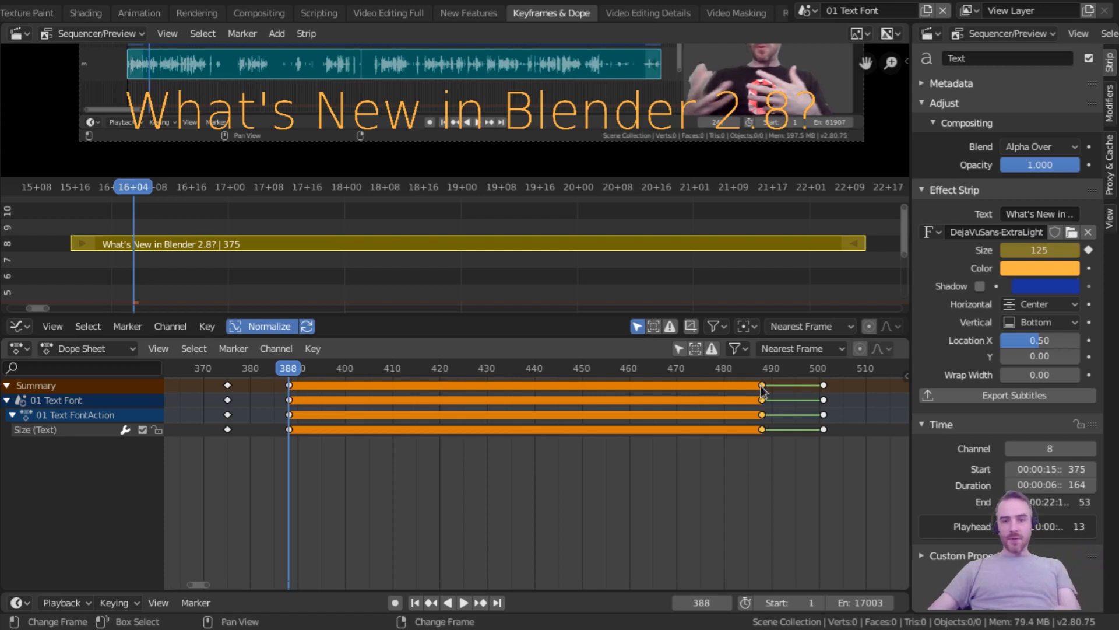
key("space")
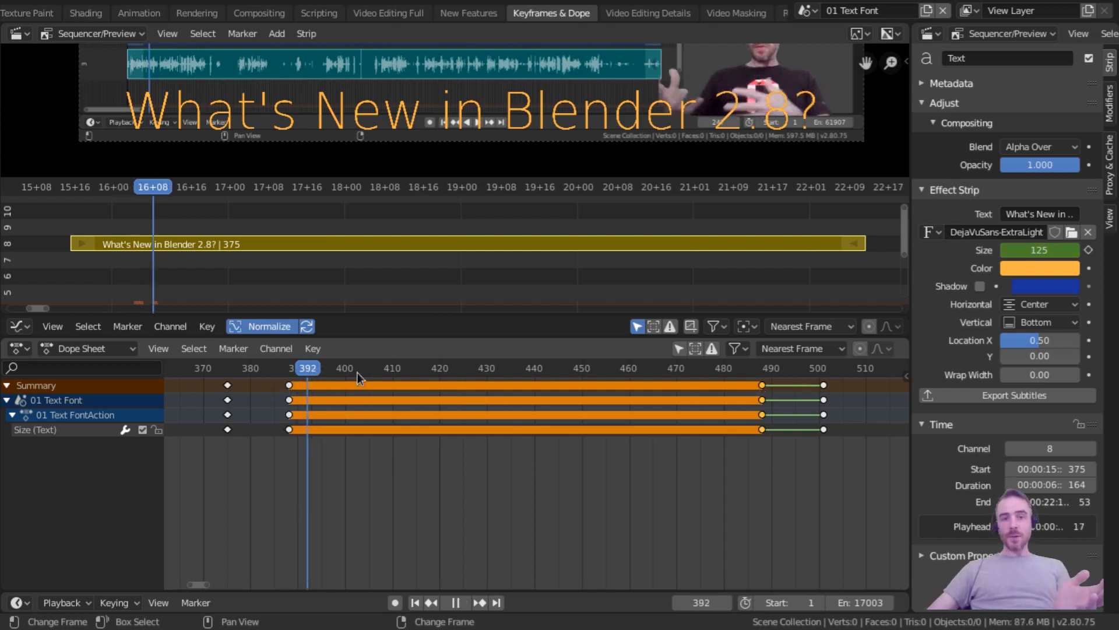
key("space")
left_click_drag(475, 361, 365, 364)
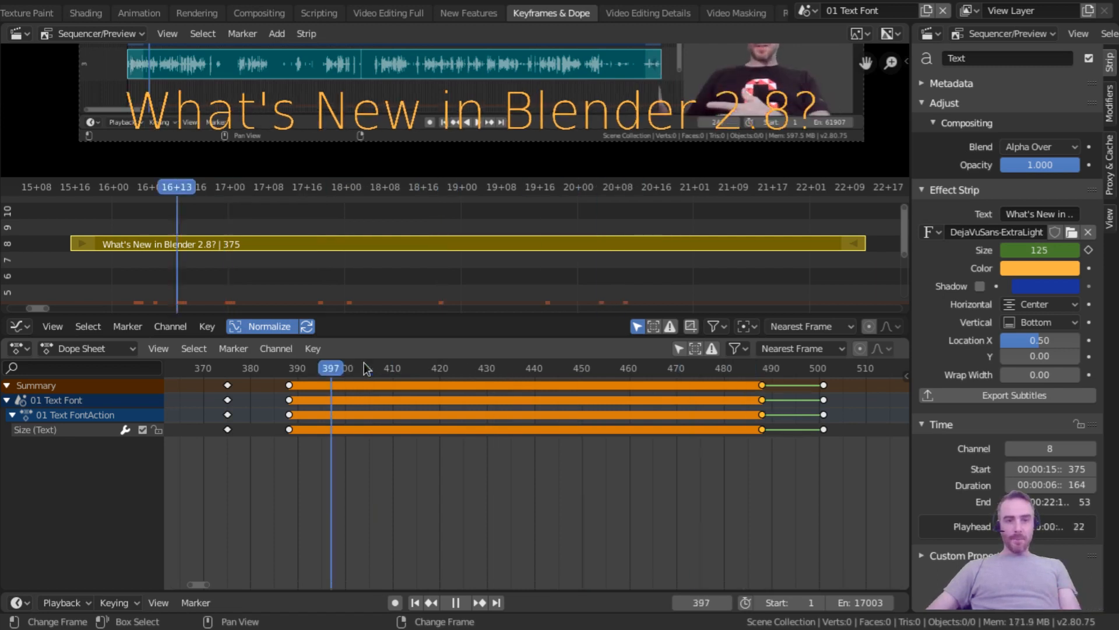
left_click(290, 385, "shift")
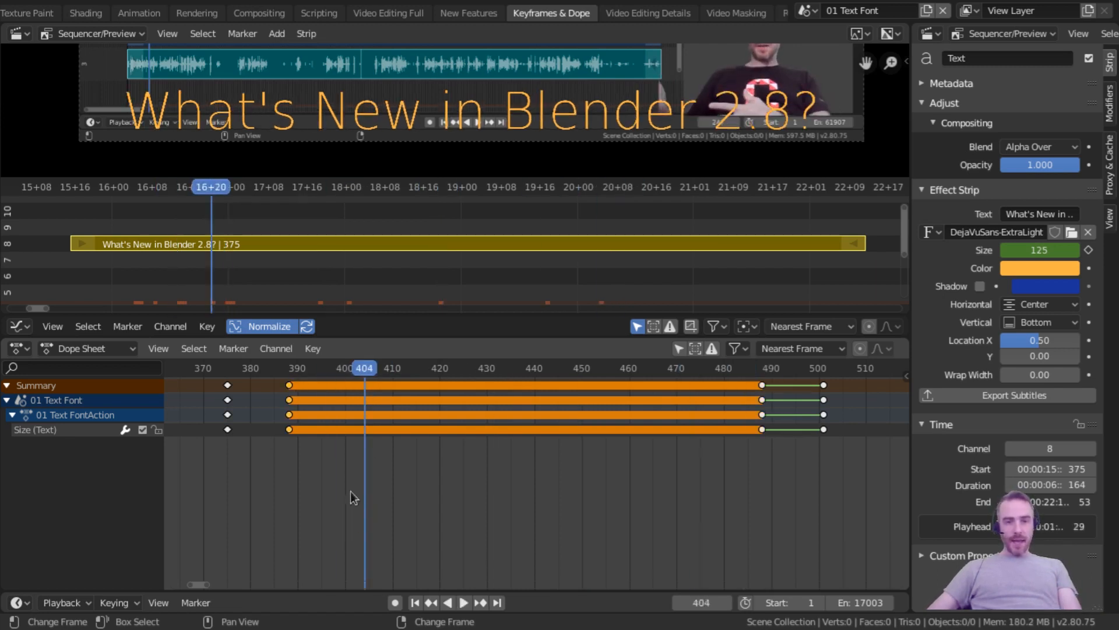
left_click(250, 453)
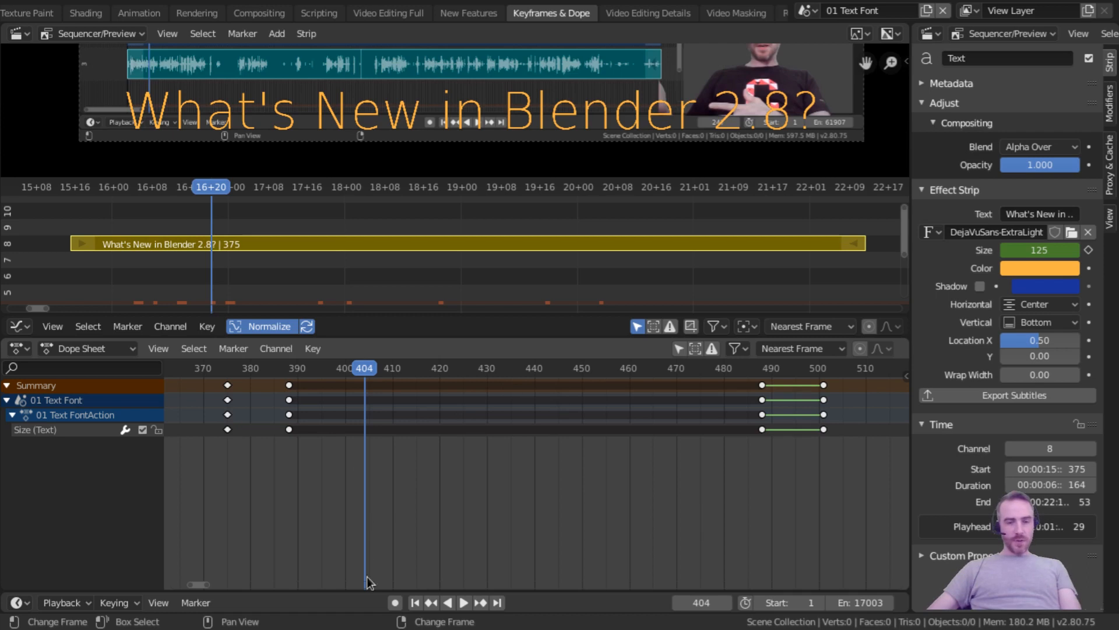
- Enlarge the Timeline below the Dope Sheet, and fit all size keyframes in its view
left_click_drag(350, 589, 350, 519)
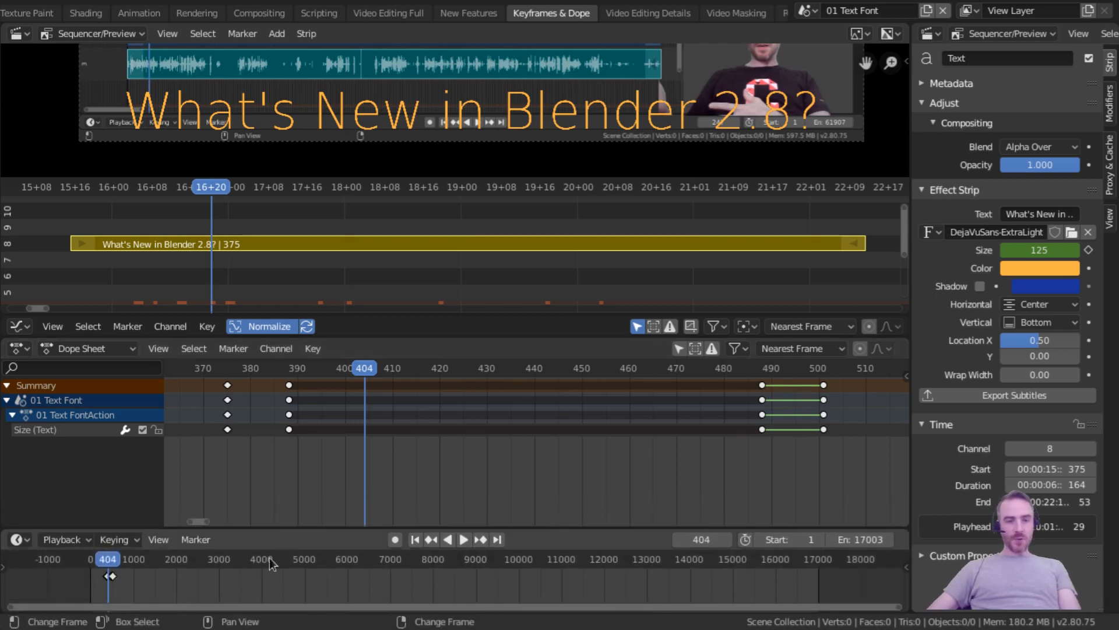
key("Home")
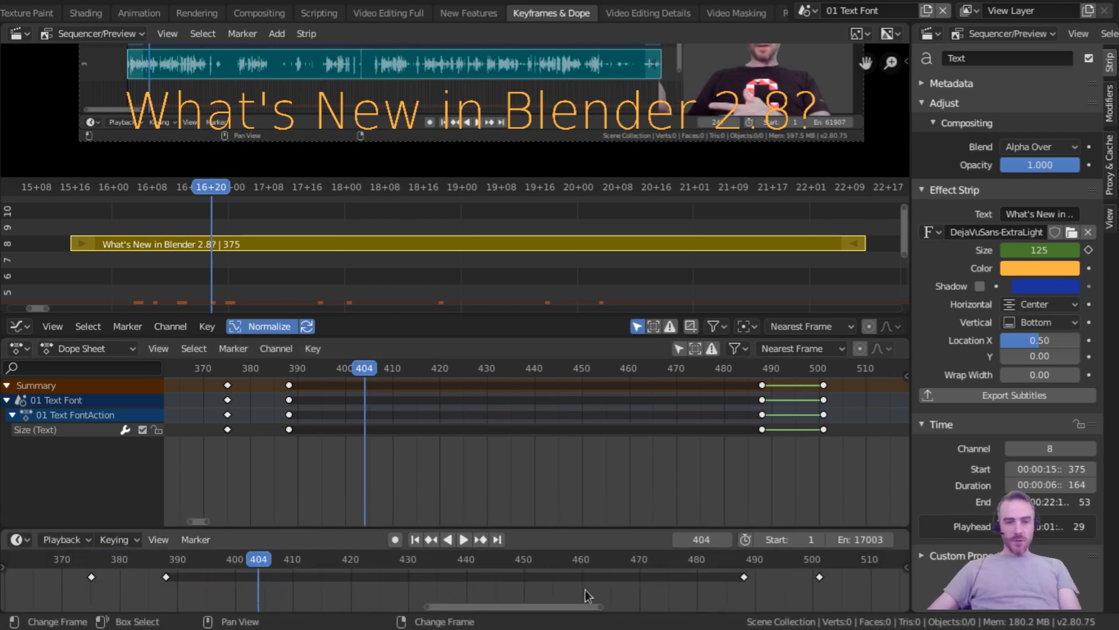